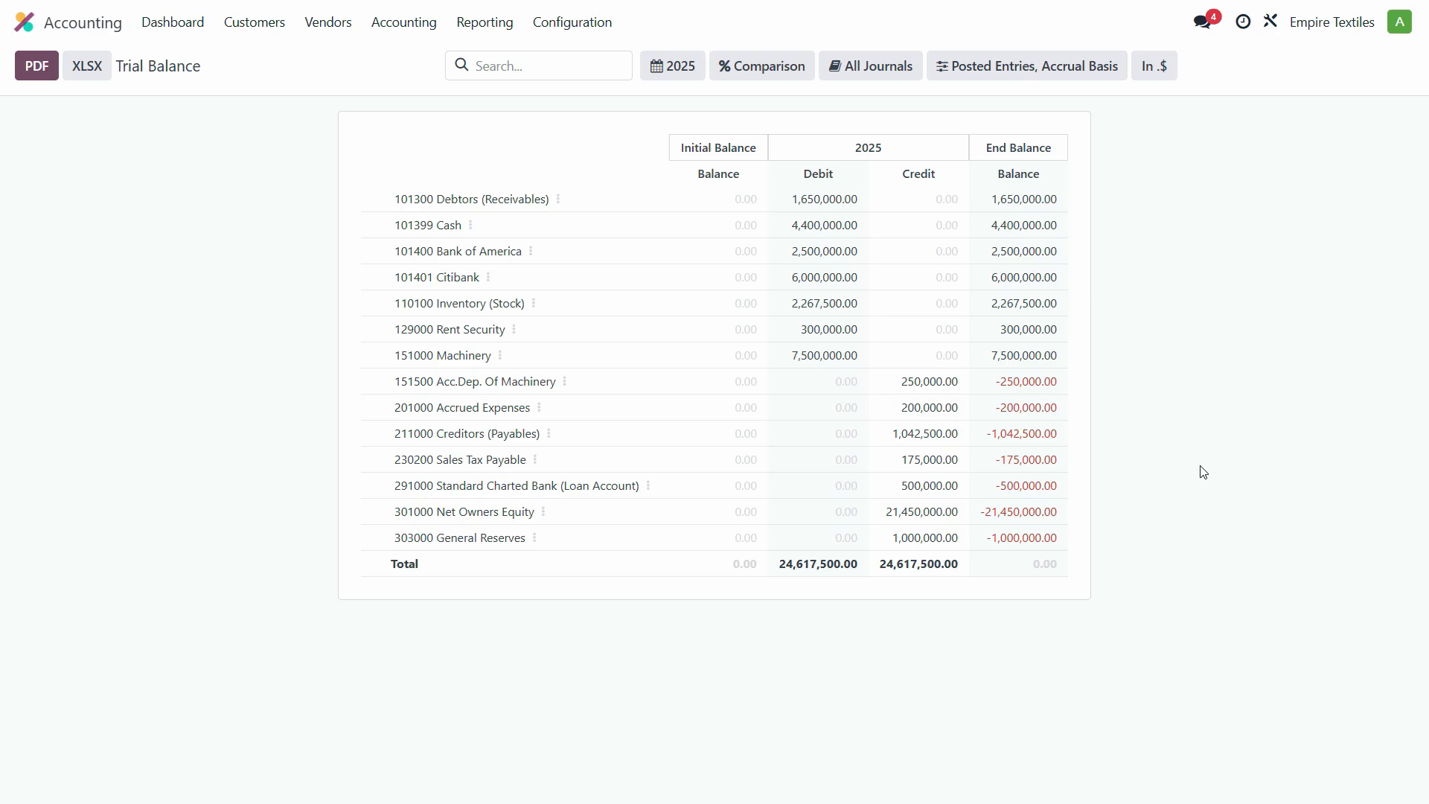
# Open the posted Opening Journal Entry dated 01/01/2025 from the list of journal entries
pyautogui.click(405, 22)
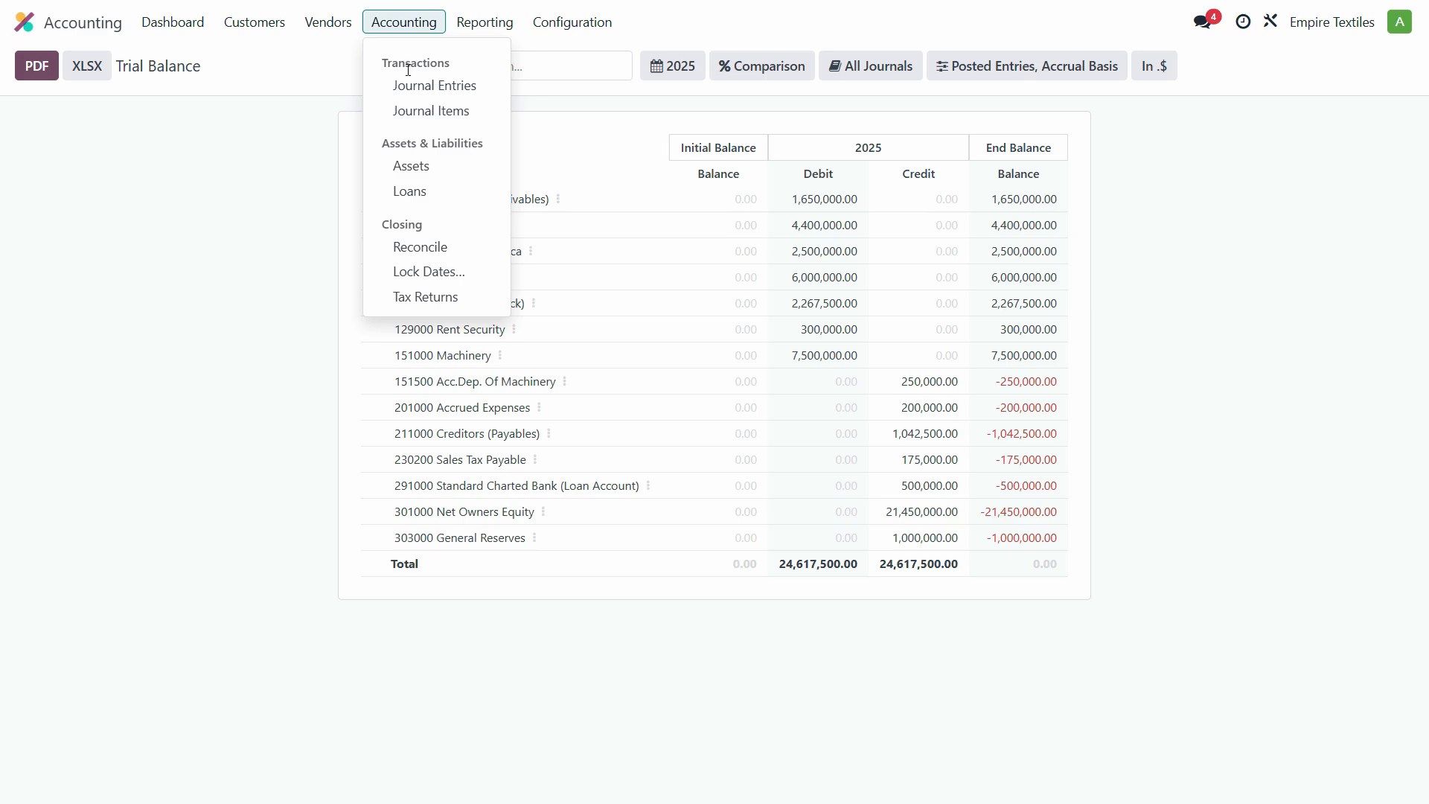
pyautogui.click(425, 85)
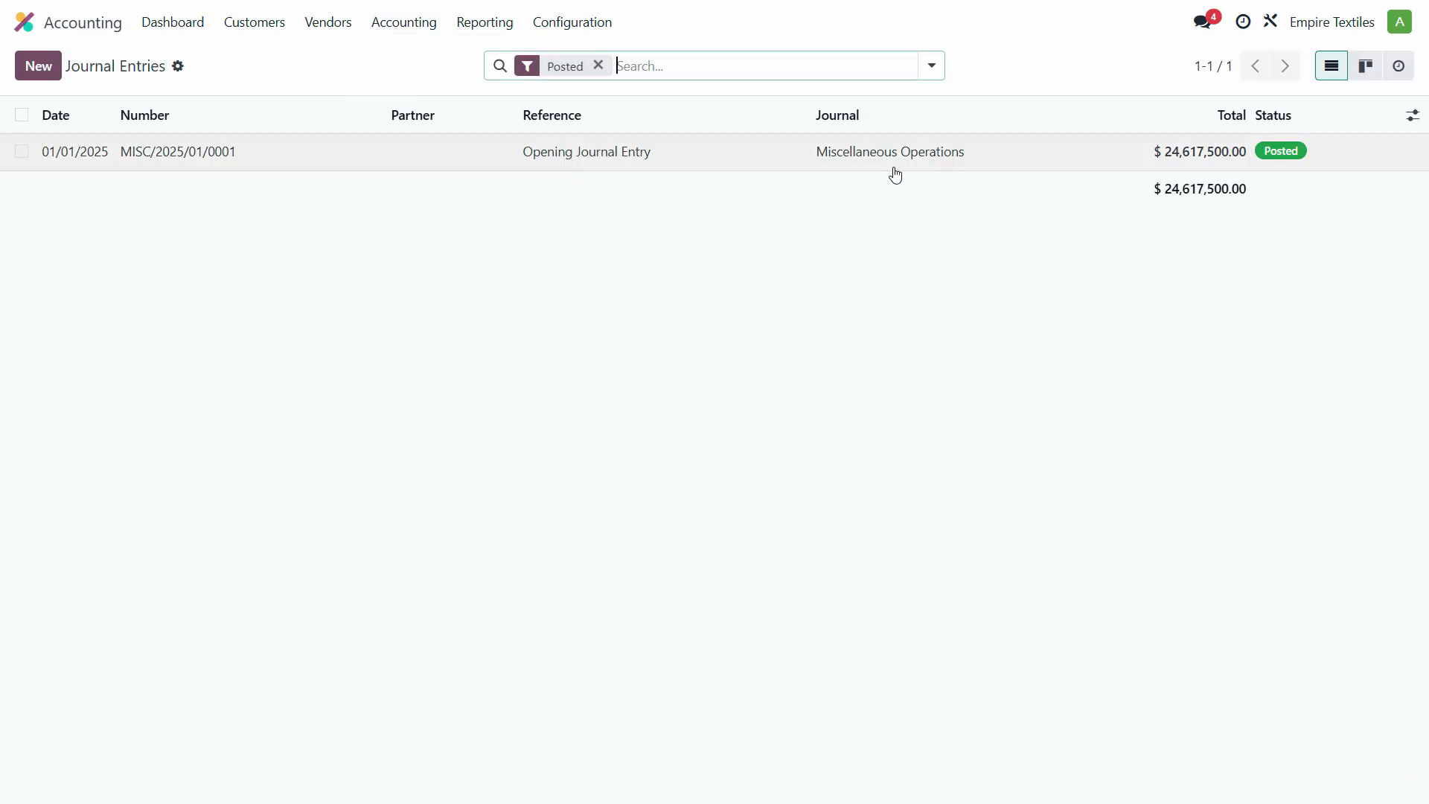
pyautogui.click(718, 160)
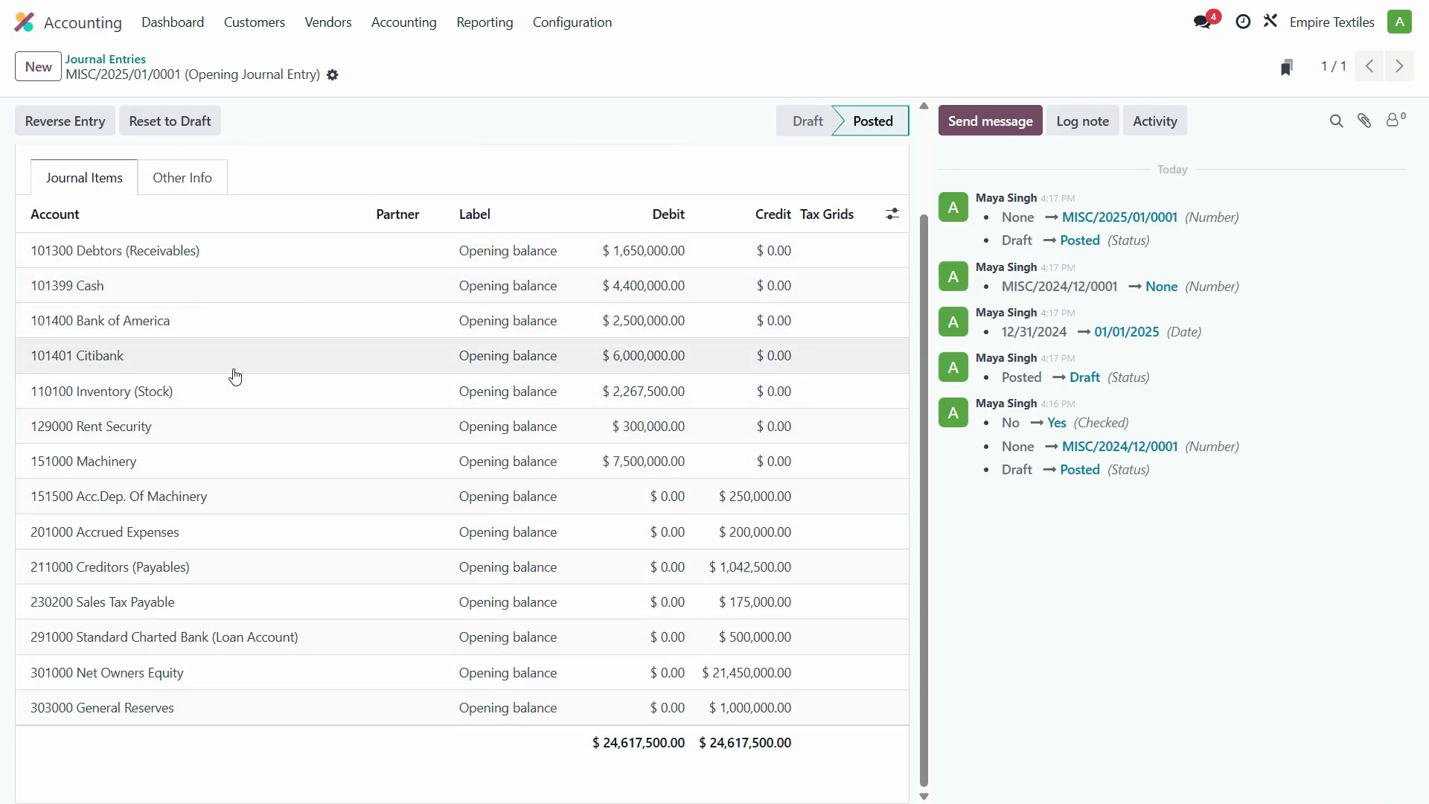
# Switch to the Empire textiles workbook in Excel, compare the customer balances with the Debtors (Receivables) amount, and return to Odoo
pyautogui.hotkey('alt', 'Tab')
pyautogui.click(257, 404)
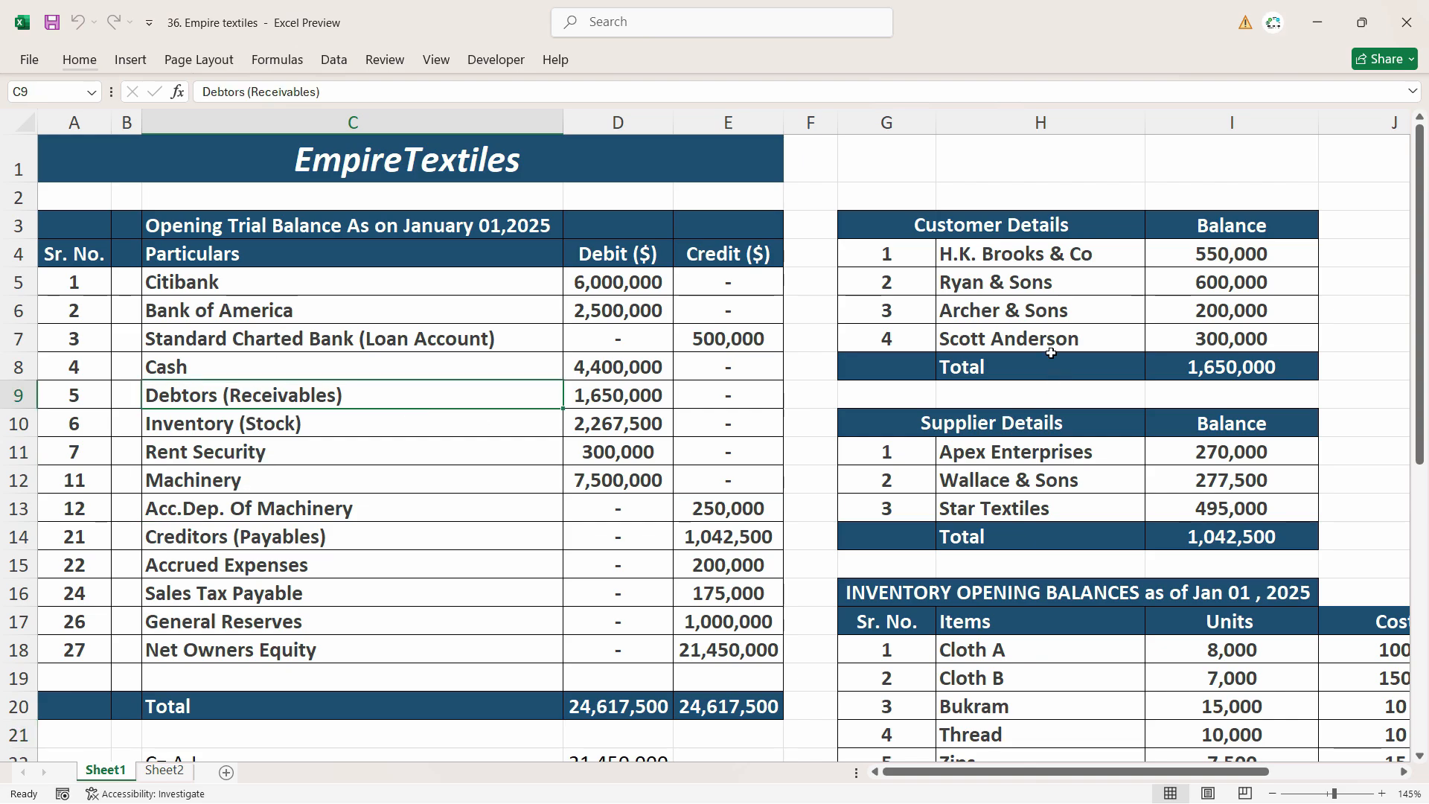
pyautogui.moveTo(1005, 253); pyautogui.dragTo(1006, 343)
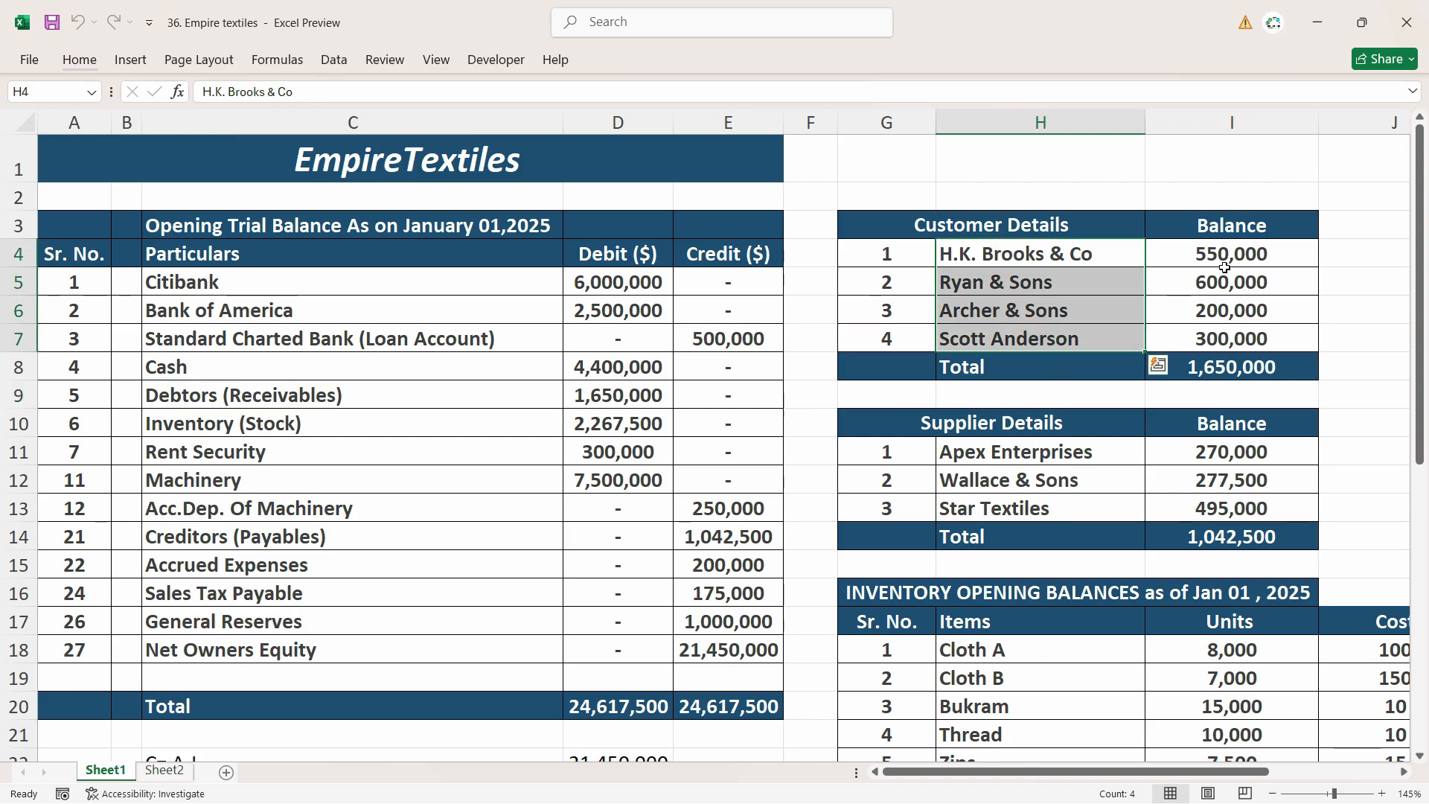
pyautogui.moveTo(1224, 266); pyautogui.dragTo(1218, 339)
pyautogui.click(1230, 365)
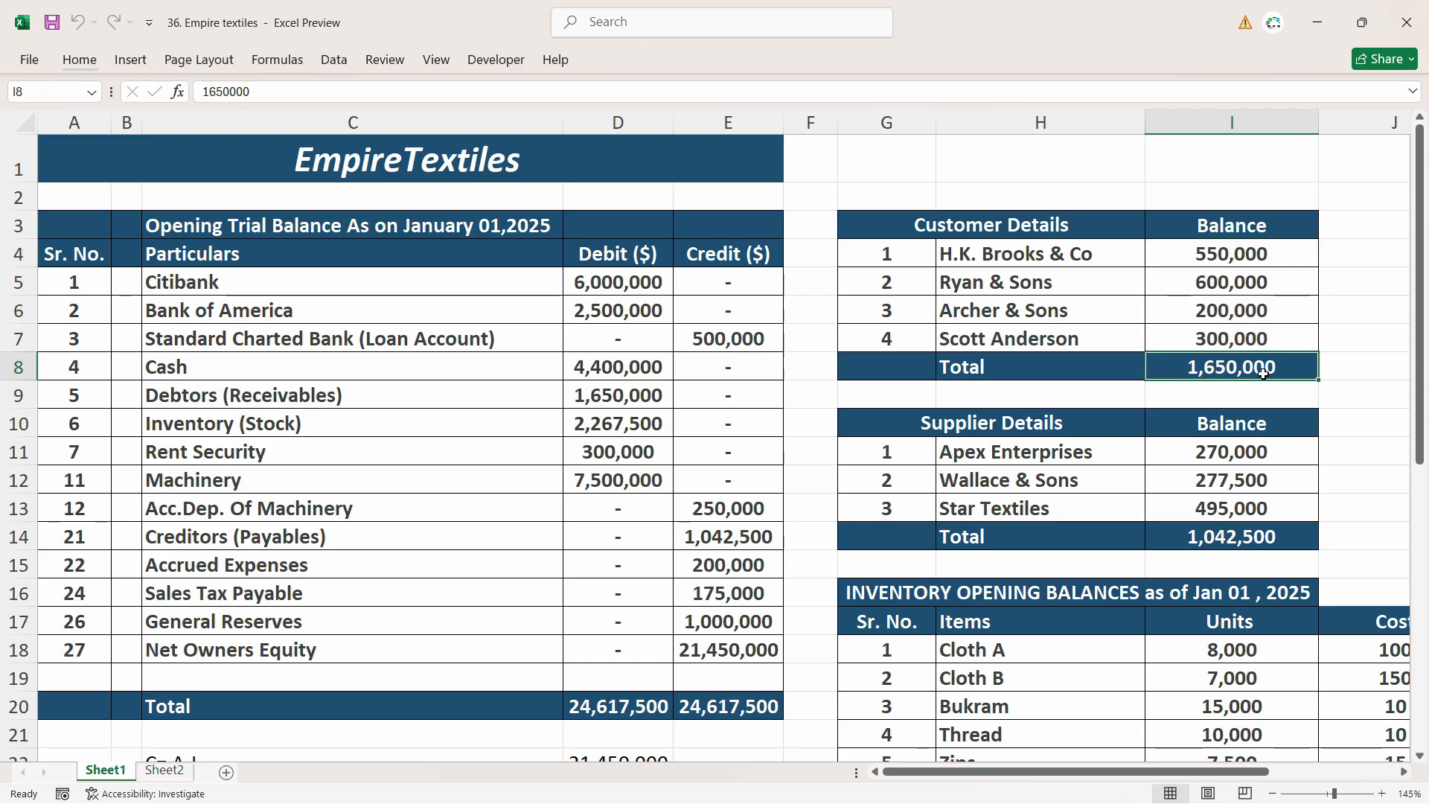
pyautogui.click(207, 399)
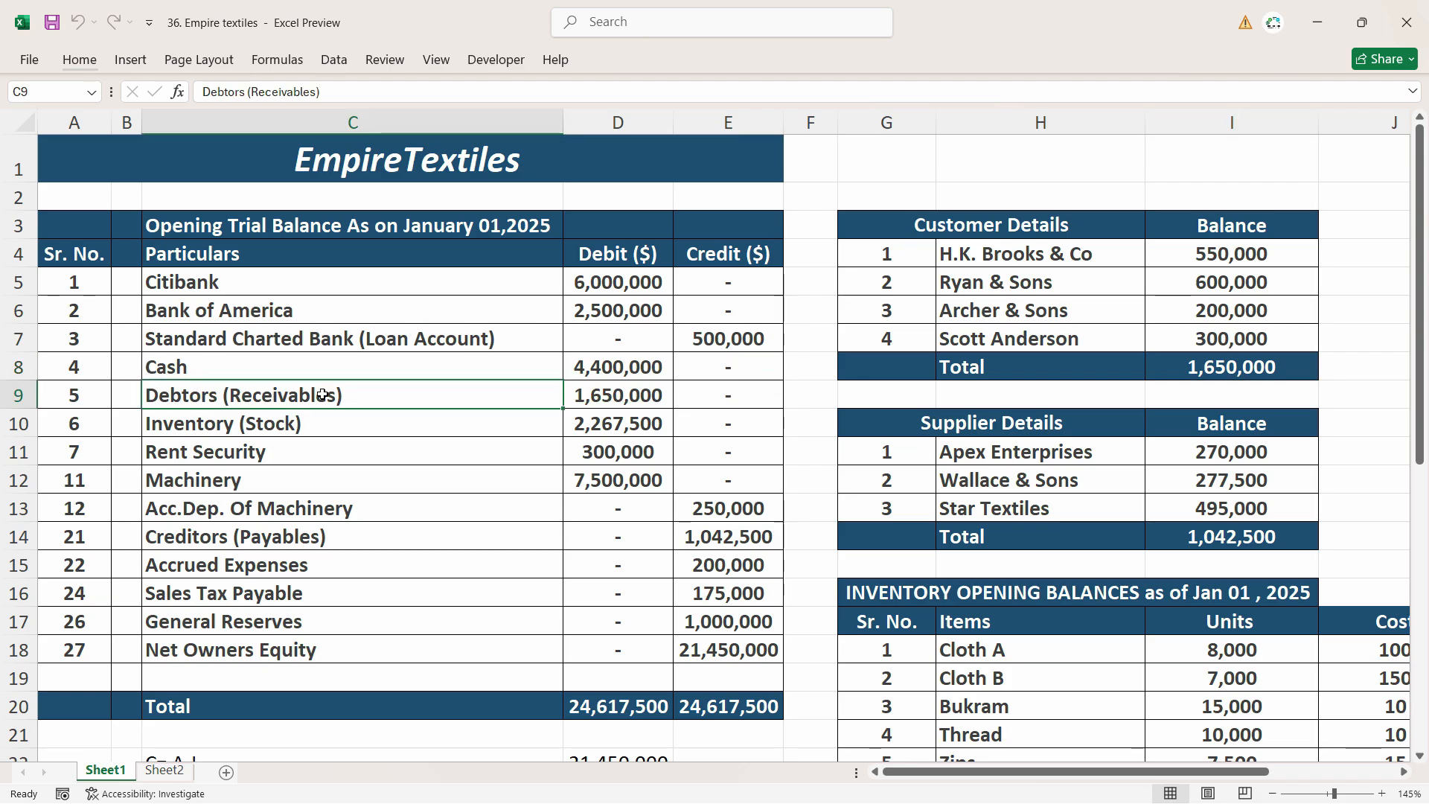
pyautogui.click(621, 402)
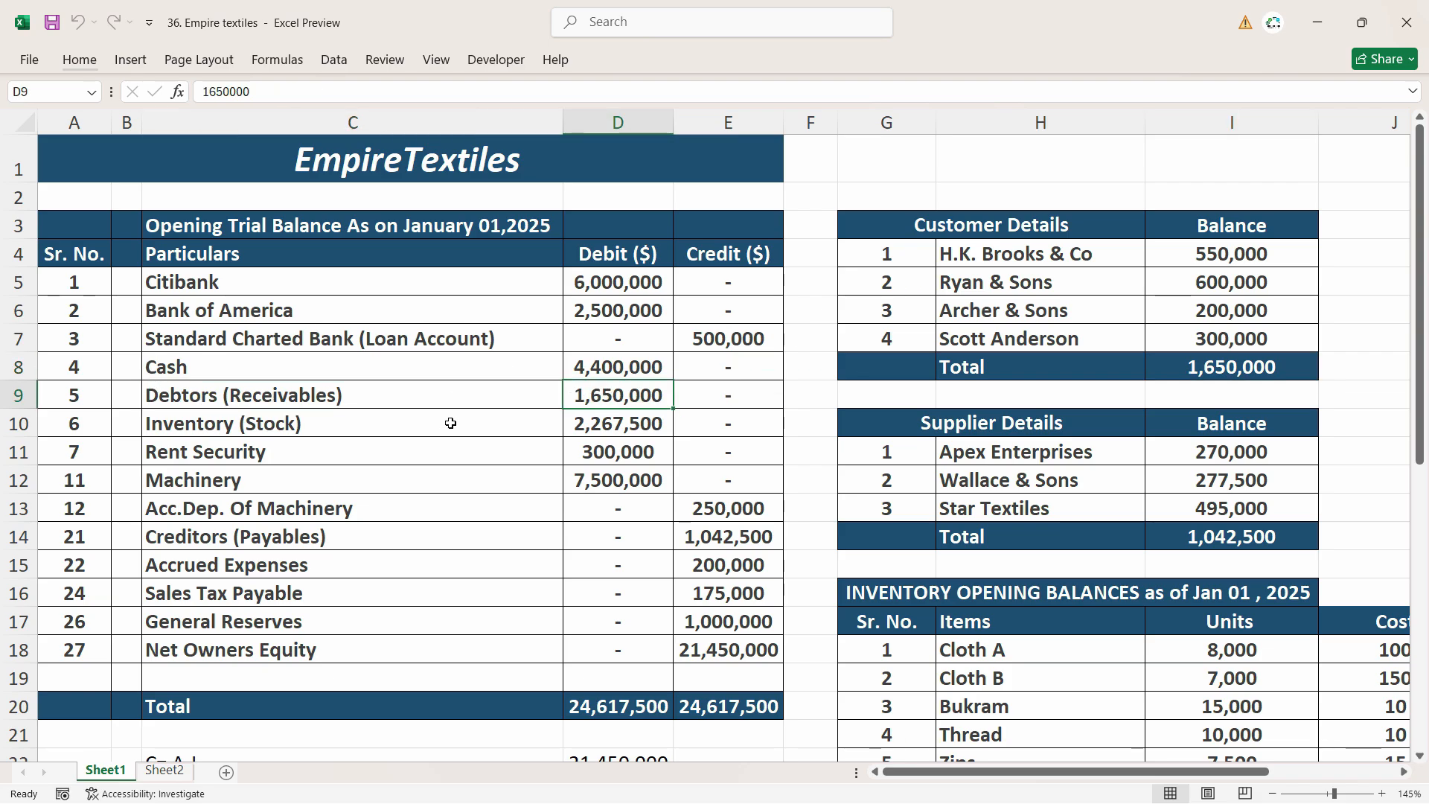
pyautogui.hotkey('alt', 'Tab')
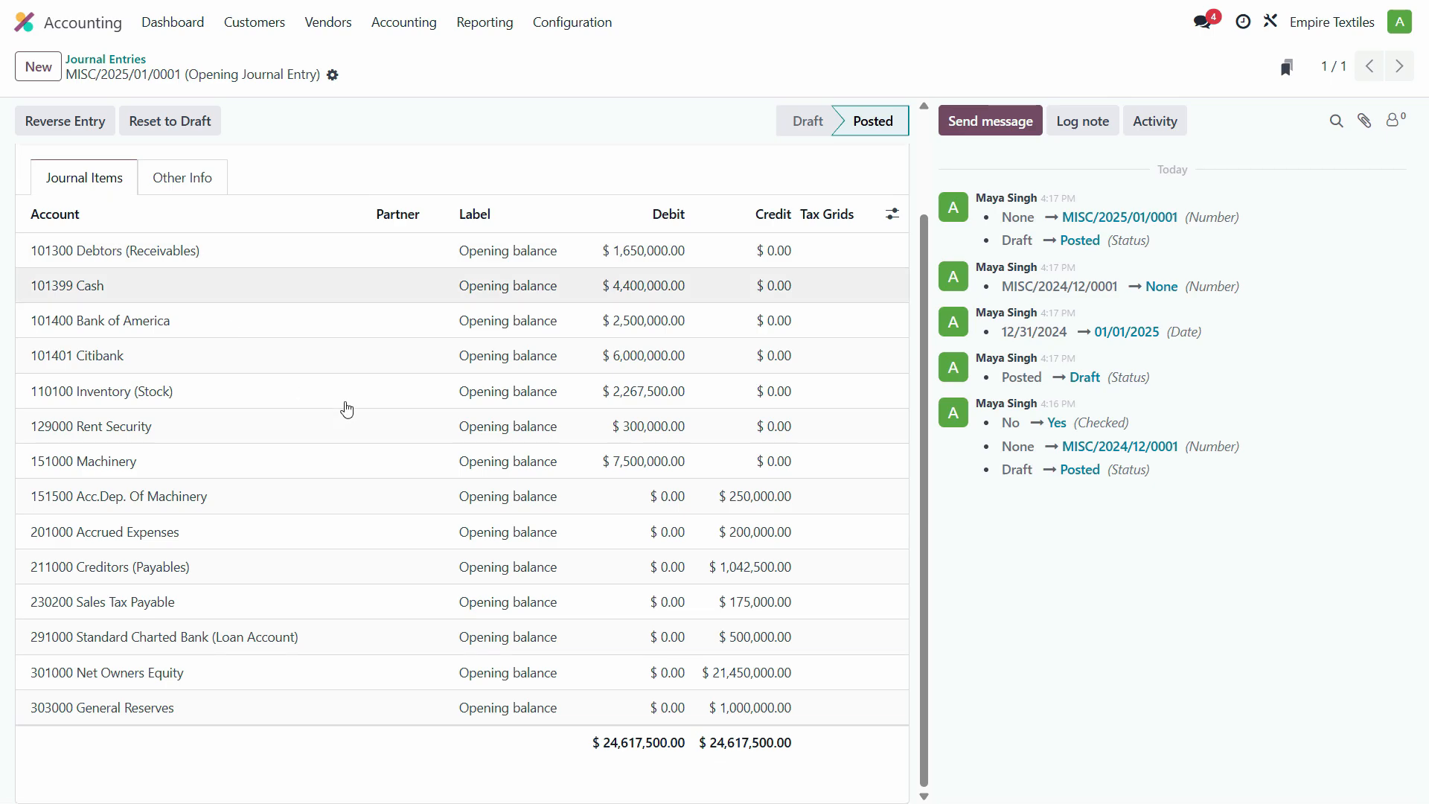
# Recheck the individual customer balances in the Excel workbook against the Debtors (Receivables) line of the Odoo opening journal entry
pyautogui.hotkey('alt', 'Tab')
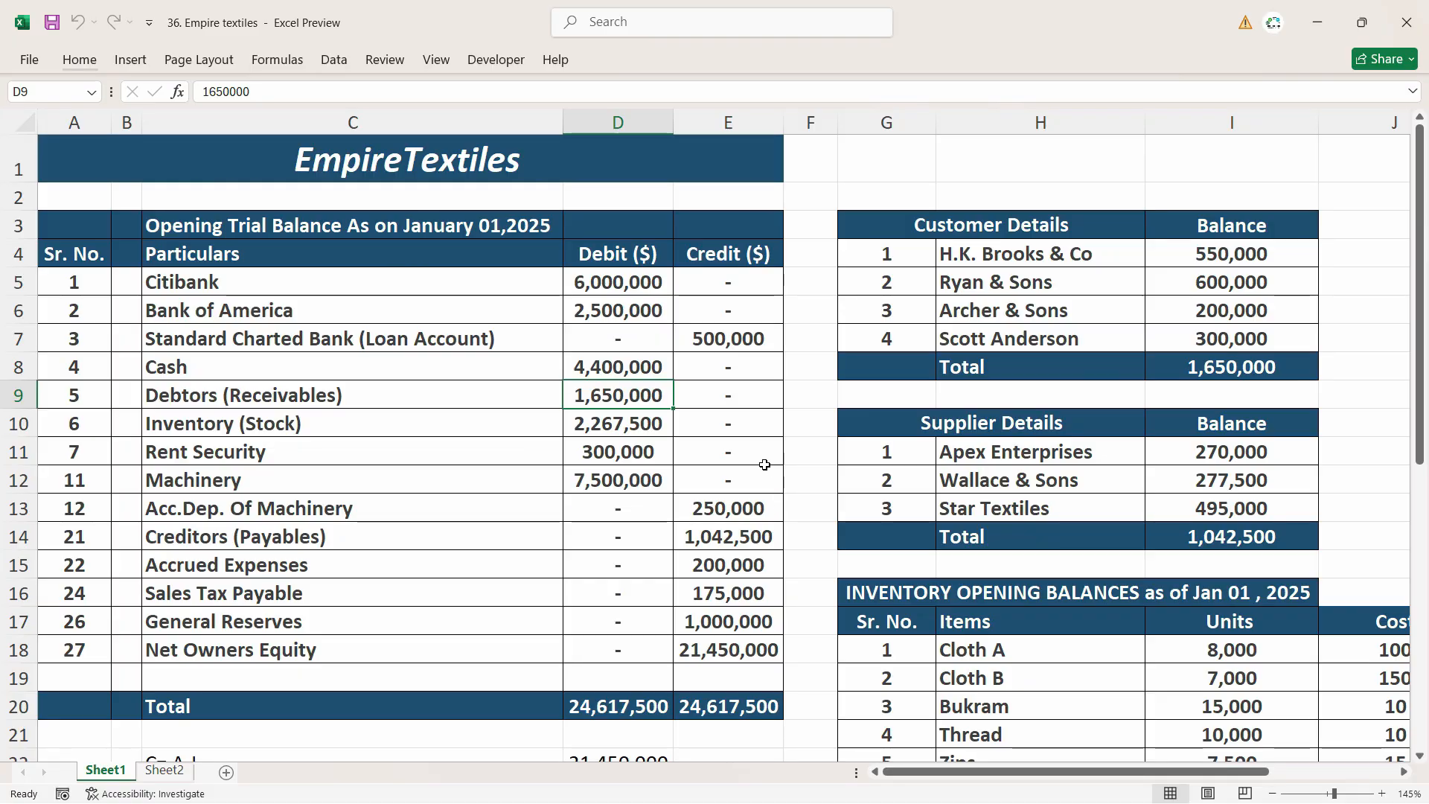
pyautogui.click(339, 394)
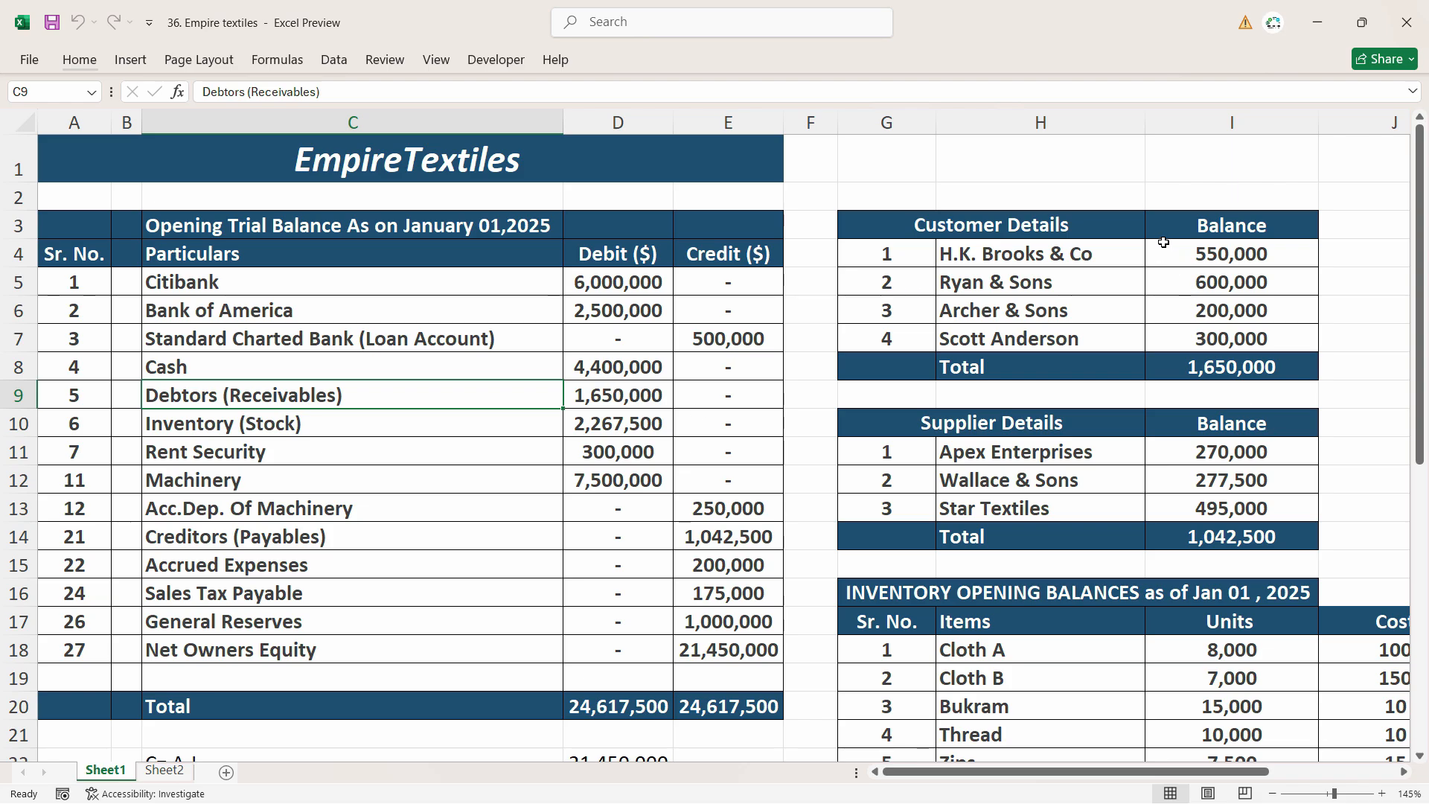
pyautogui.moveTo(1194, 246); pyautogui.dragTo(1199, 332)
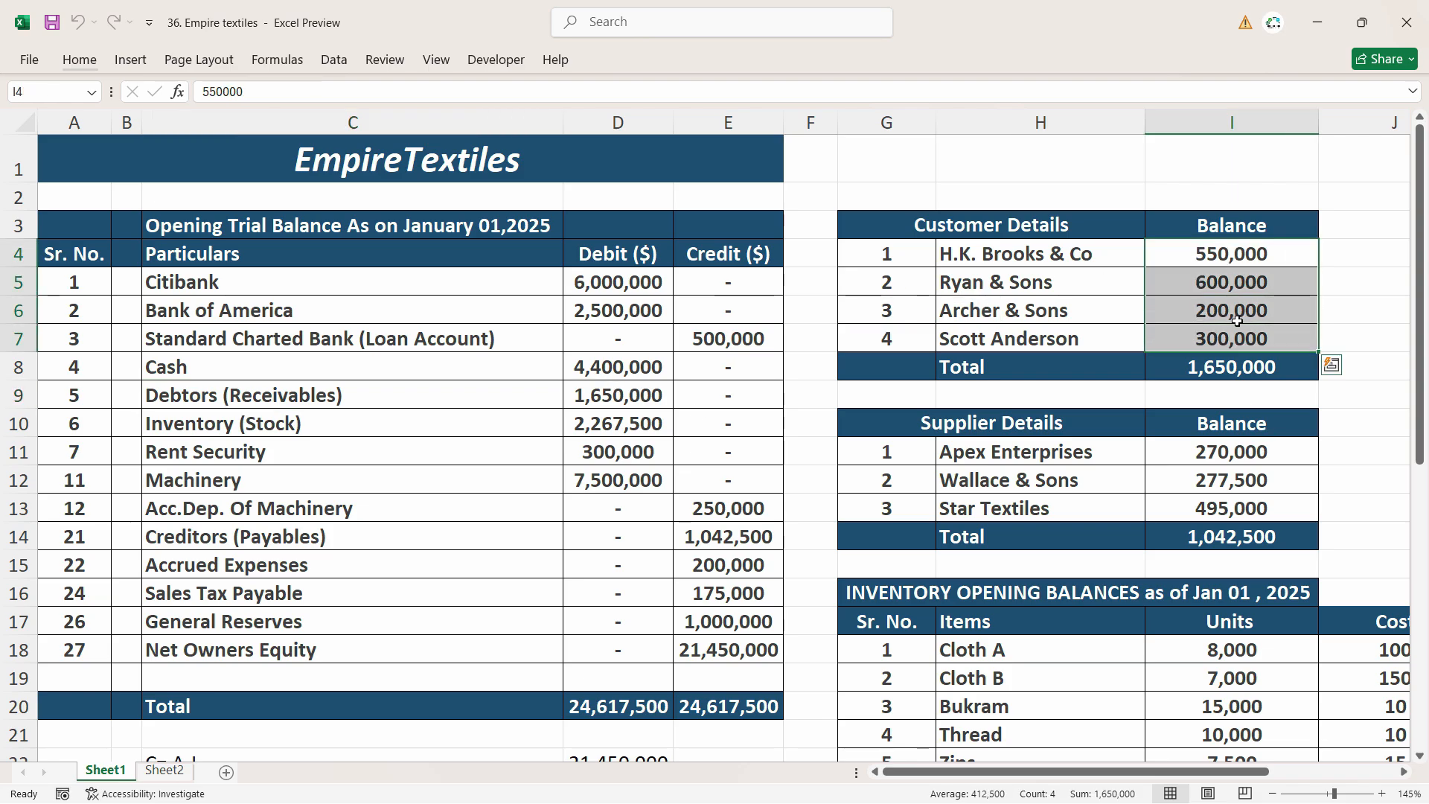
pyautogui.click(223, 393)
pyautogui.click(623, 390)
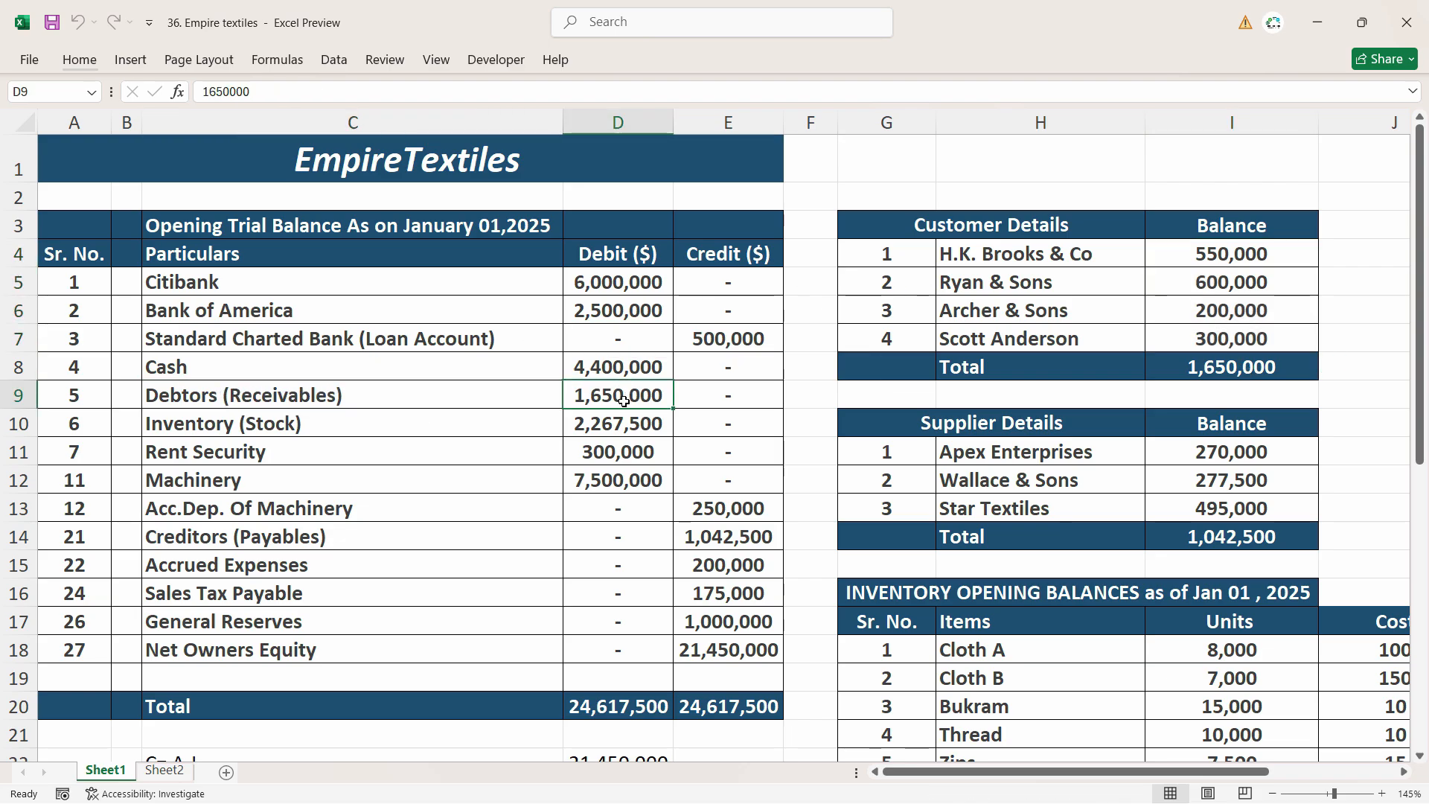
pyautogui.hotkey('alt', 'Tab')
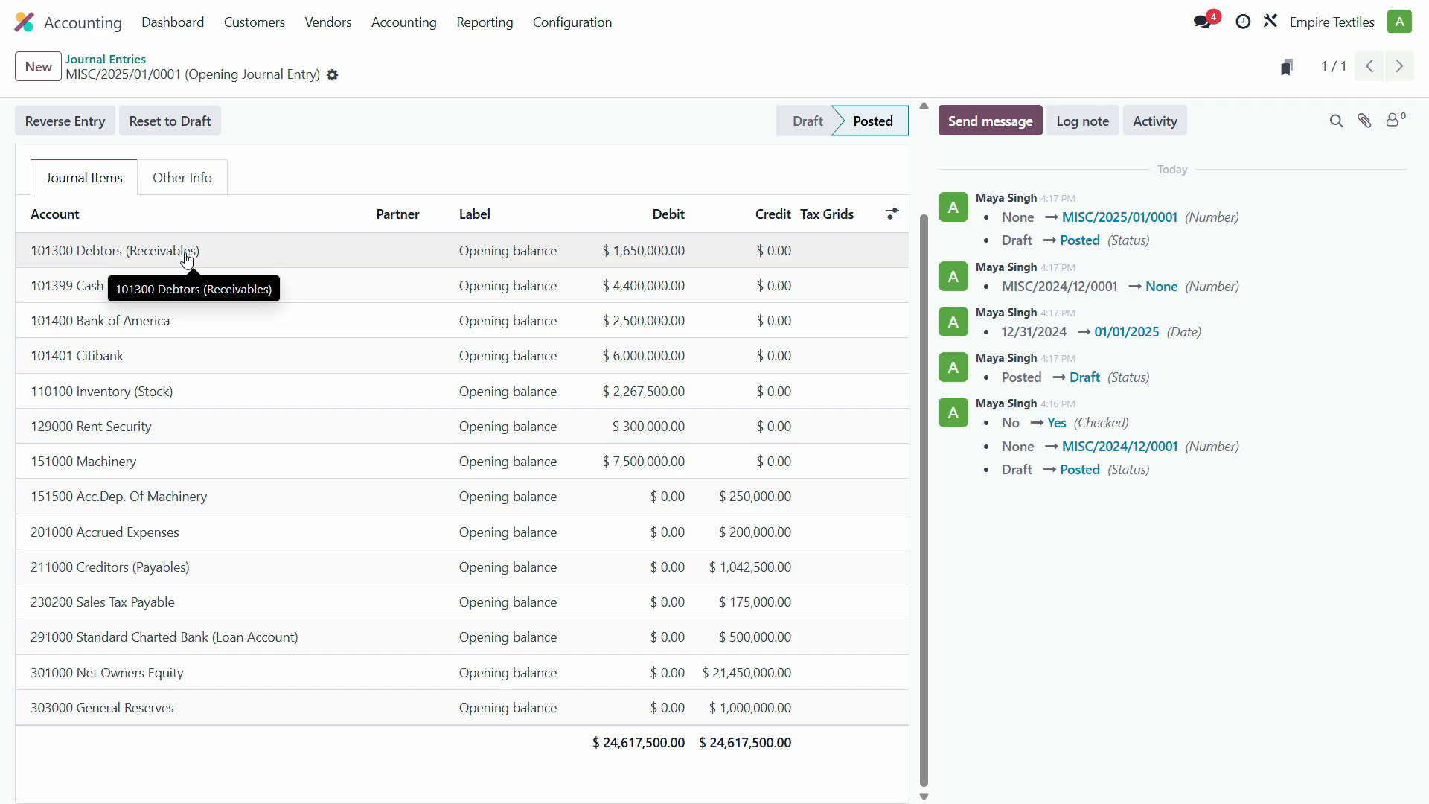
pyautogui.hotkey('alt', 'Tab')
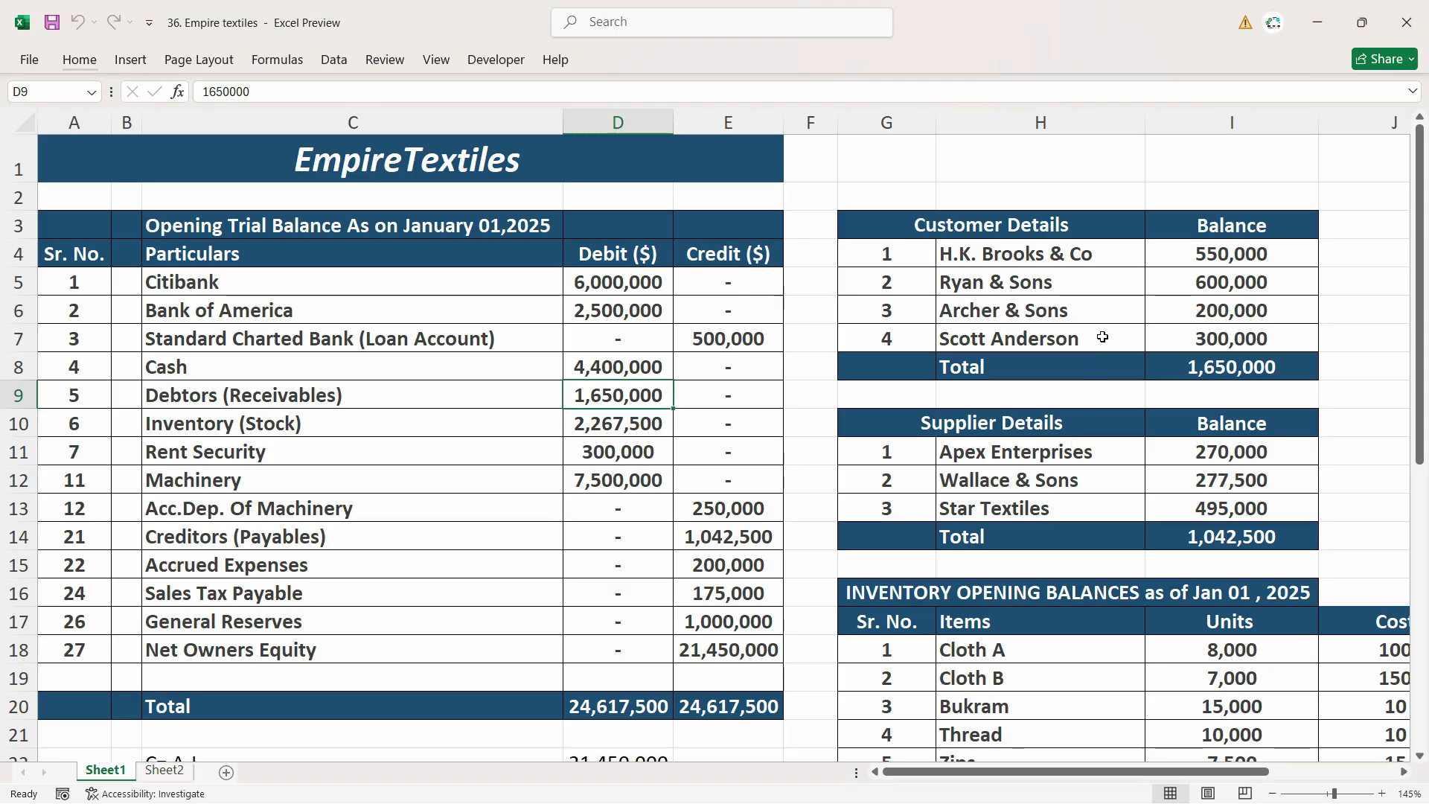
pyautogui.hotkey('alt', 'Tab')
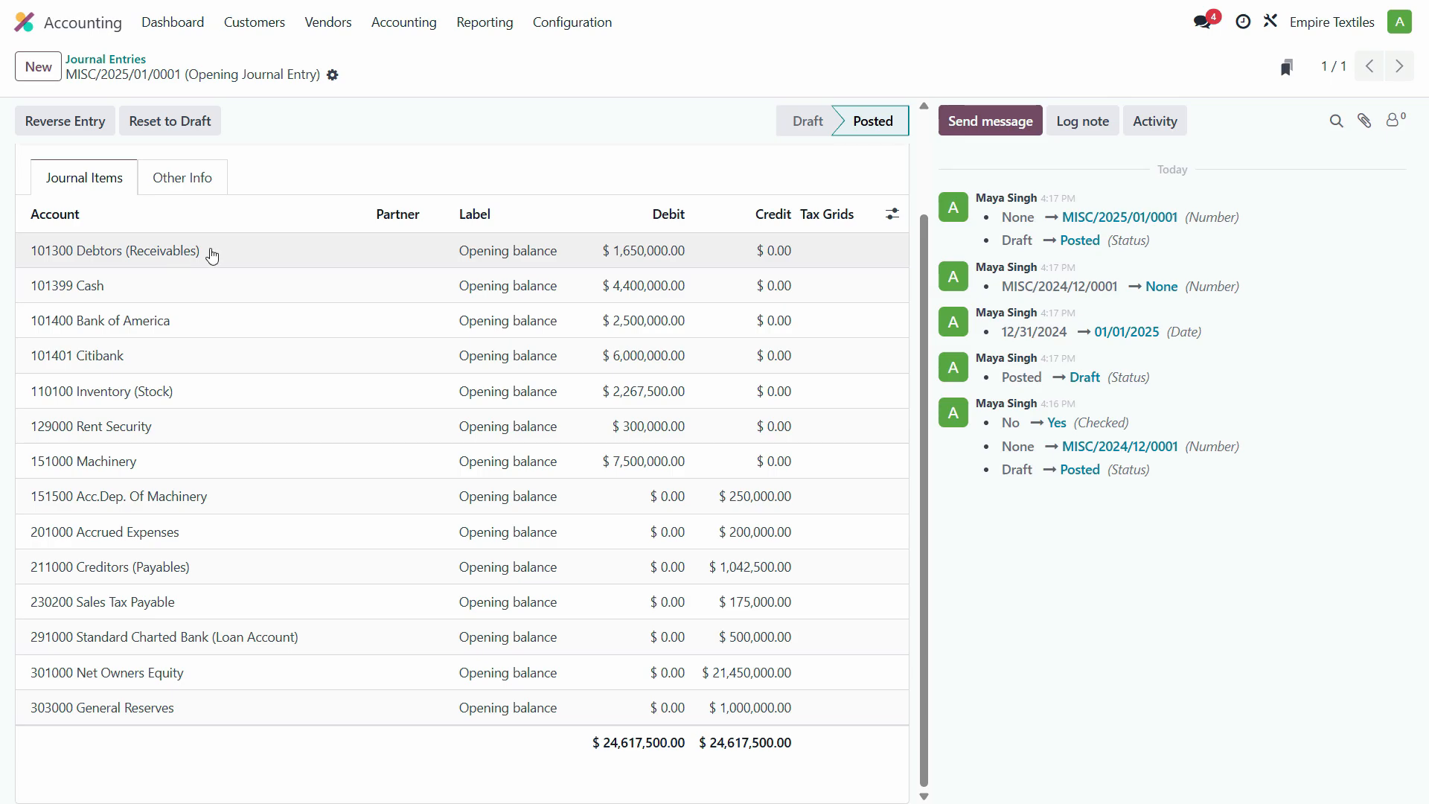
# Reset the opening entry to draft and browse the full account list for the Debtors (Receivables) line
pyautogui.click(163, 125)
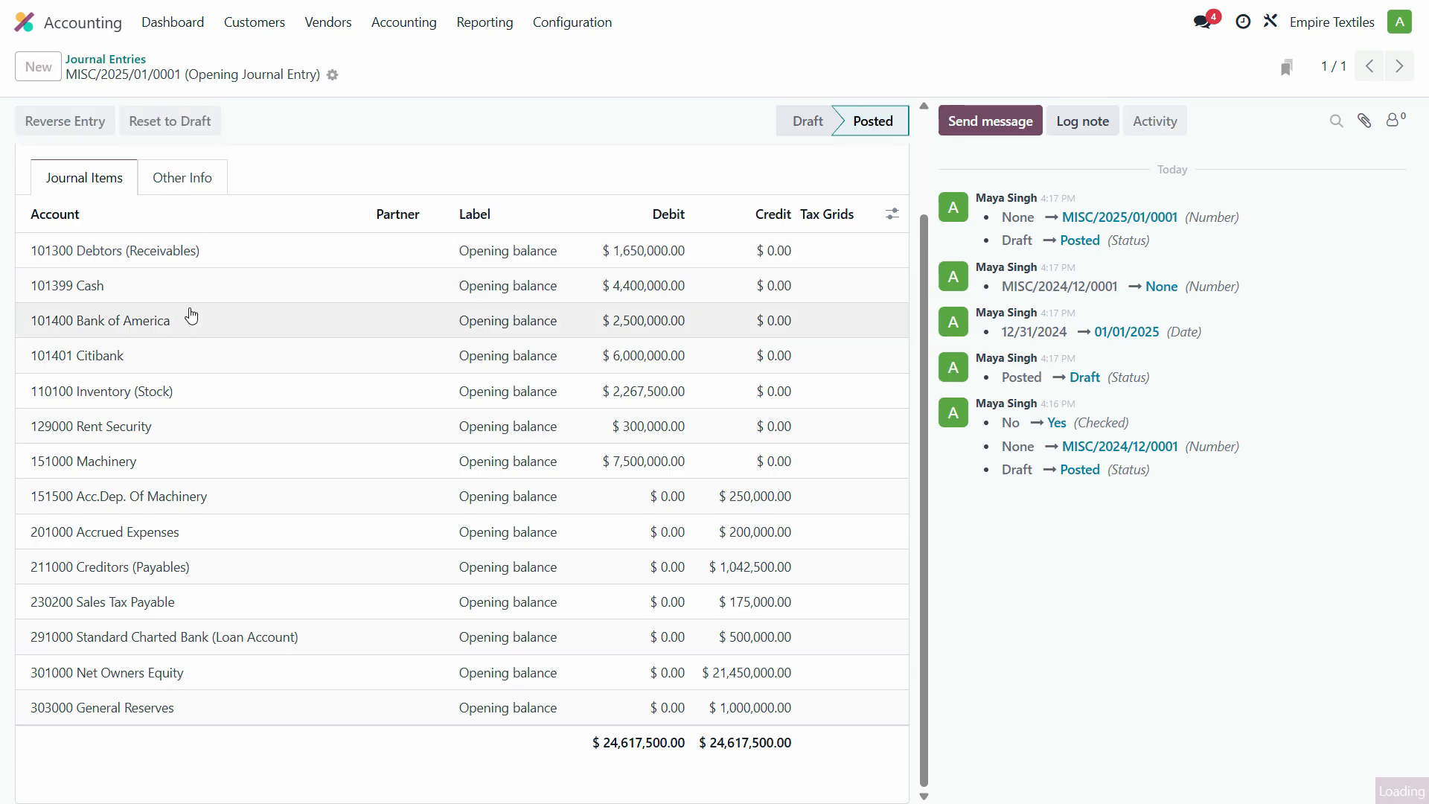
pyautogui.click(167, 257)
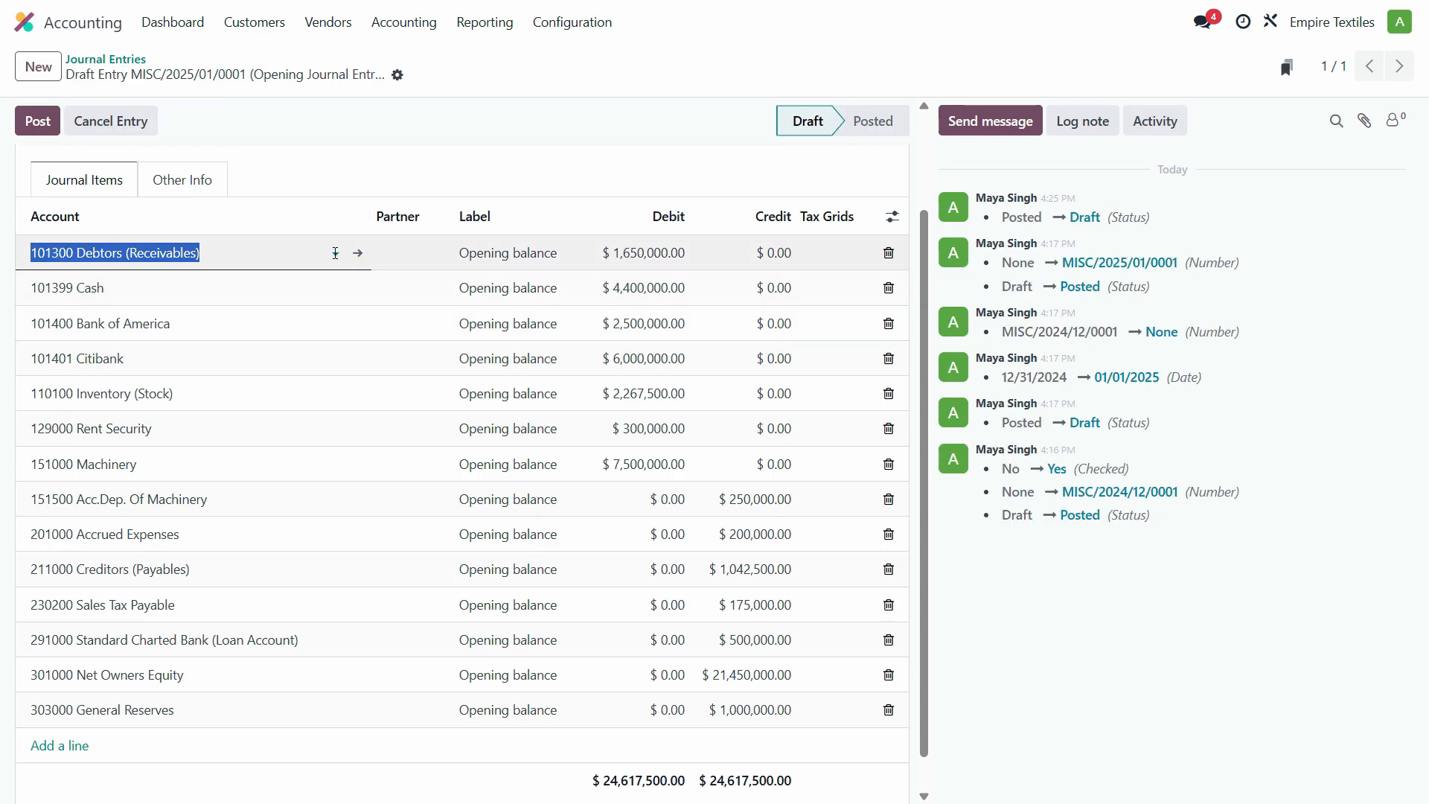
pyautogui.click(335, 253)
pyautogui.click(107, 488)
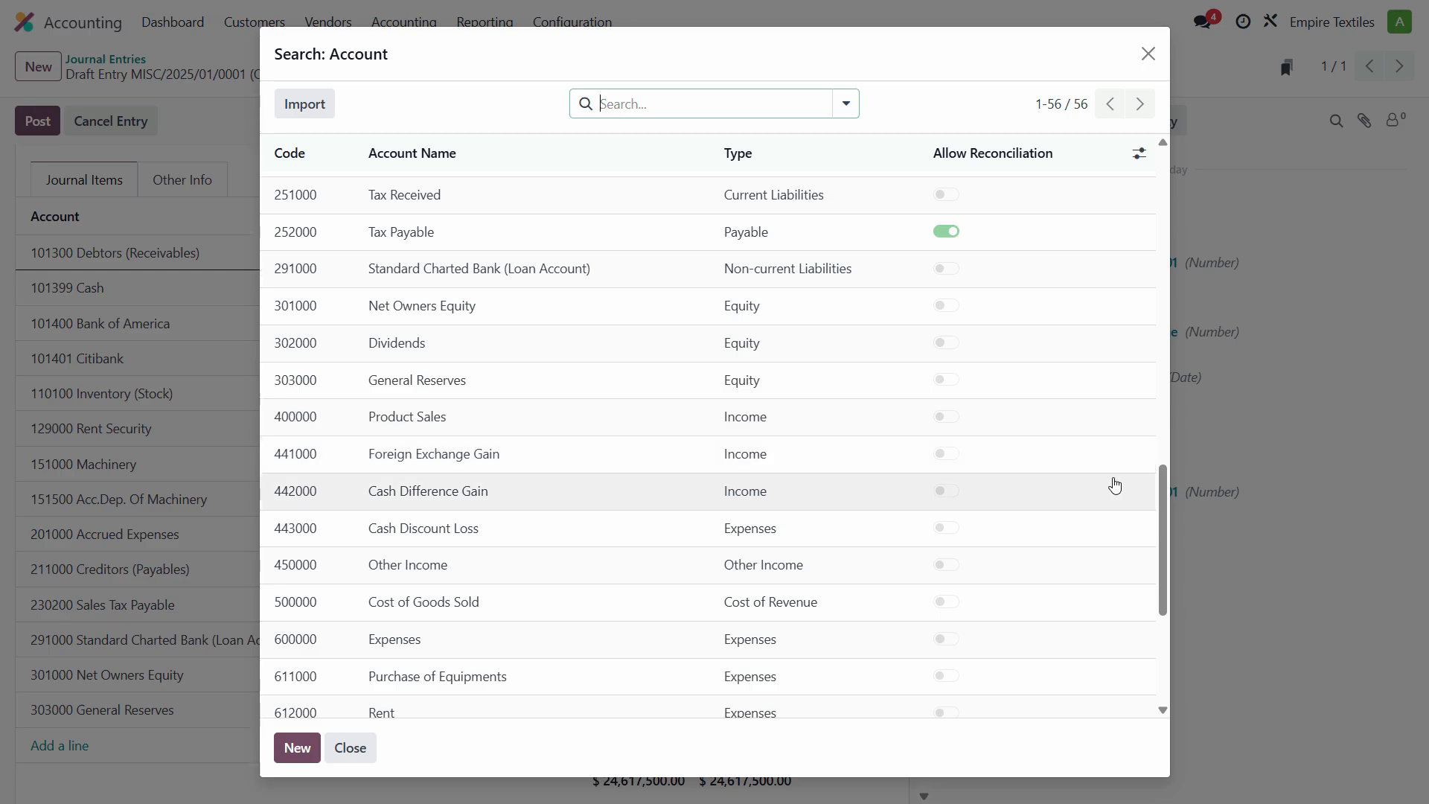
pyautogui.scroll(-3, 1111, 487)
pyautogui.scroll(3, 1099, 490)
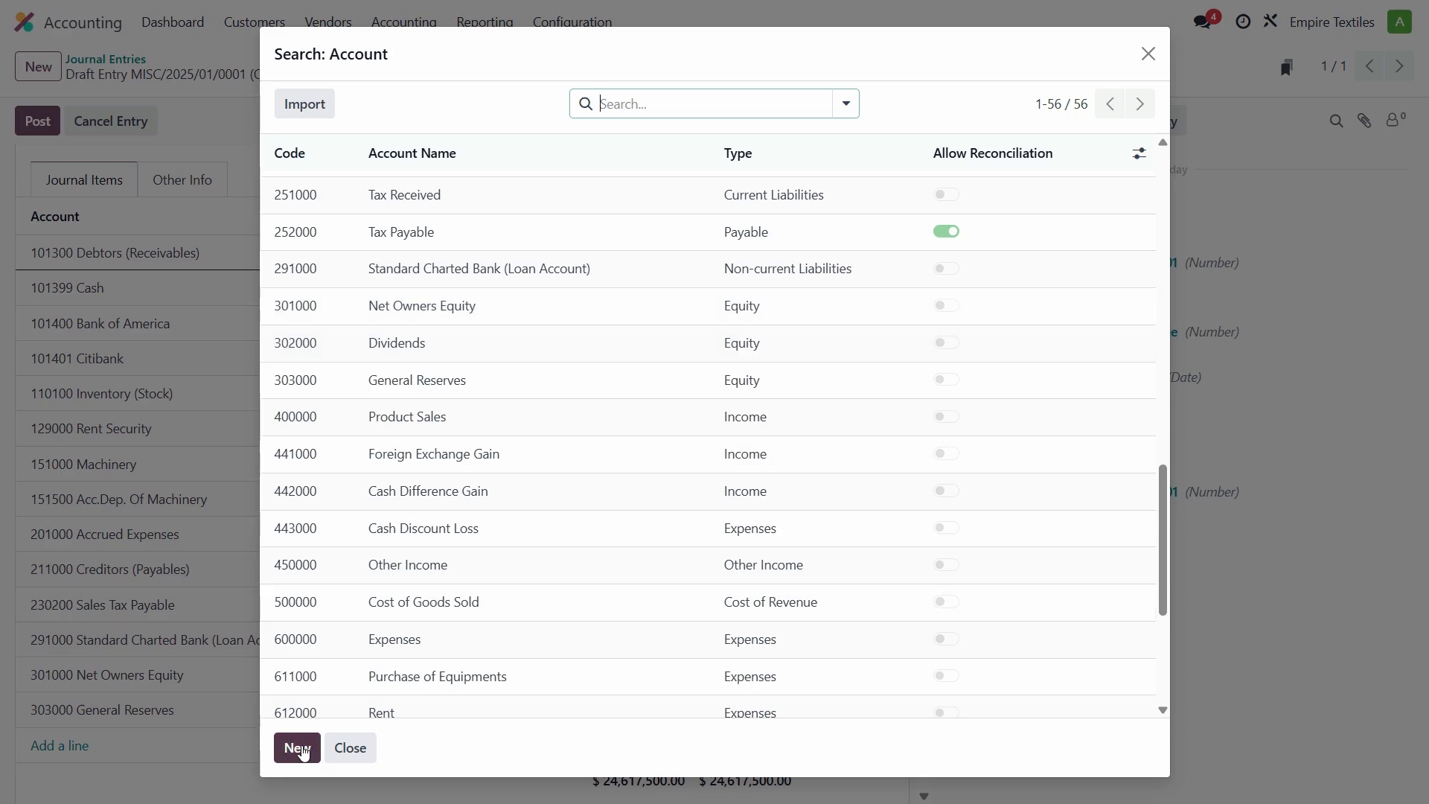
# Create an account with code 301500 named "Opening Balance Equity (Suspence)" and assign it to the debtors line
pyautogui.click(298, 747)
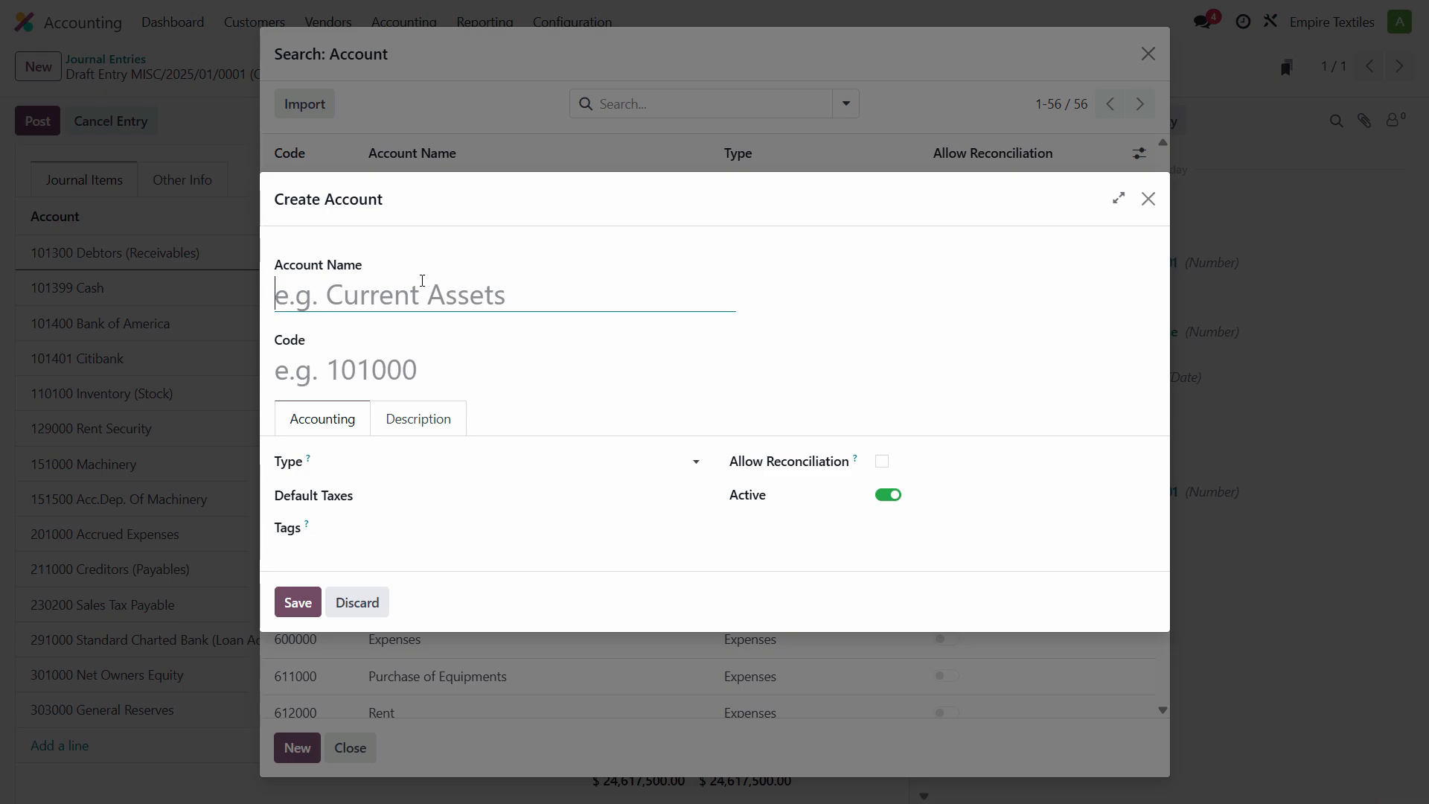
pyautogui.click(336, 370)
pyautogui.write('301500')
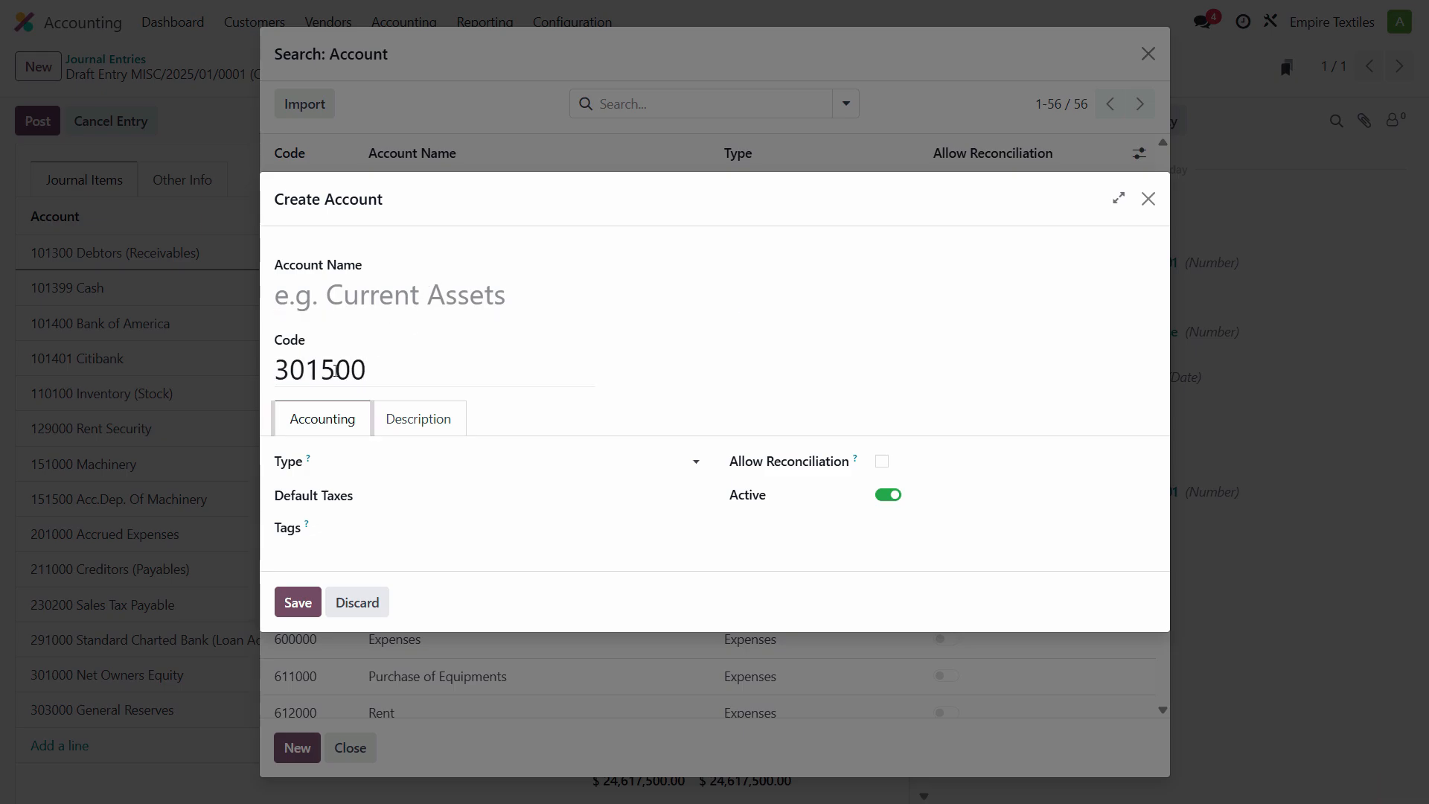
pyautogui.click(357, 298)
pyautogui.write('Ope')
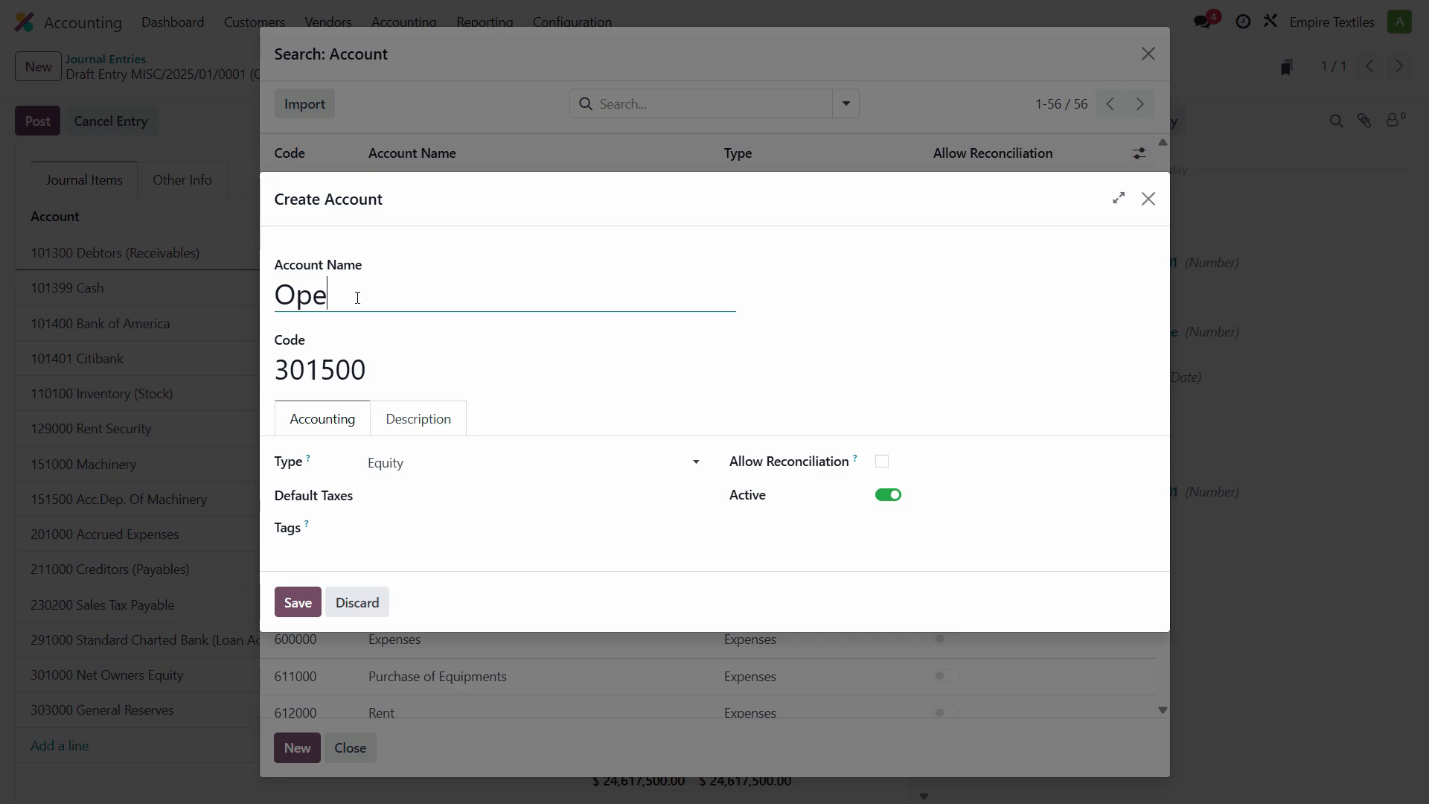
pyautogui.write('ning Balance ')
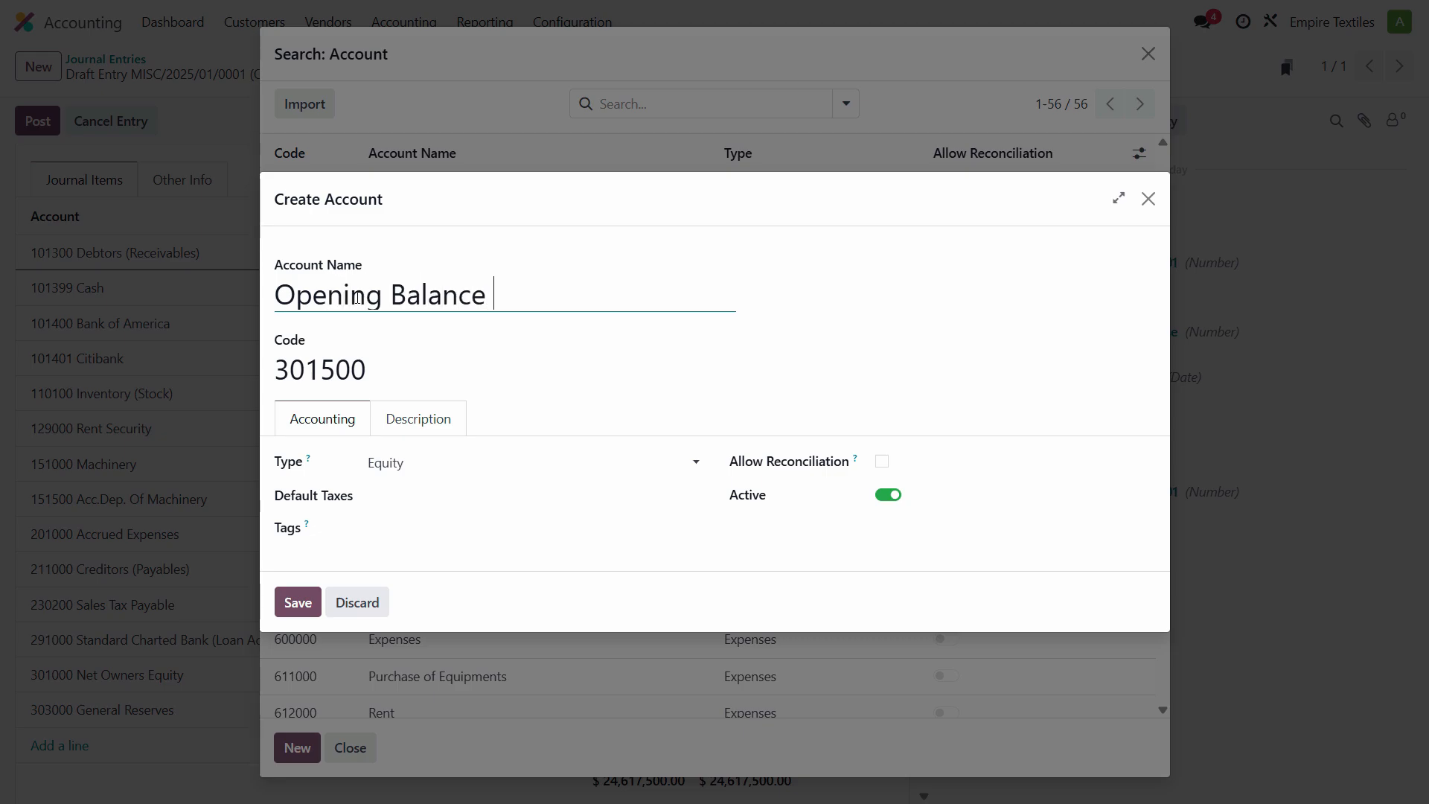
pyautogui.write('Equity (Suspence)')
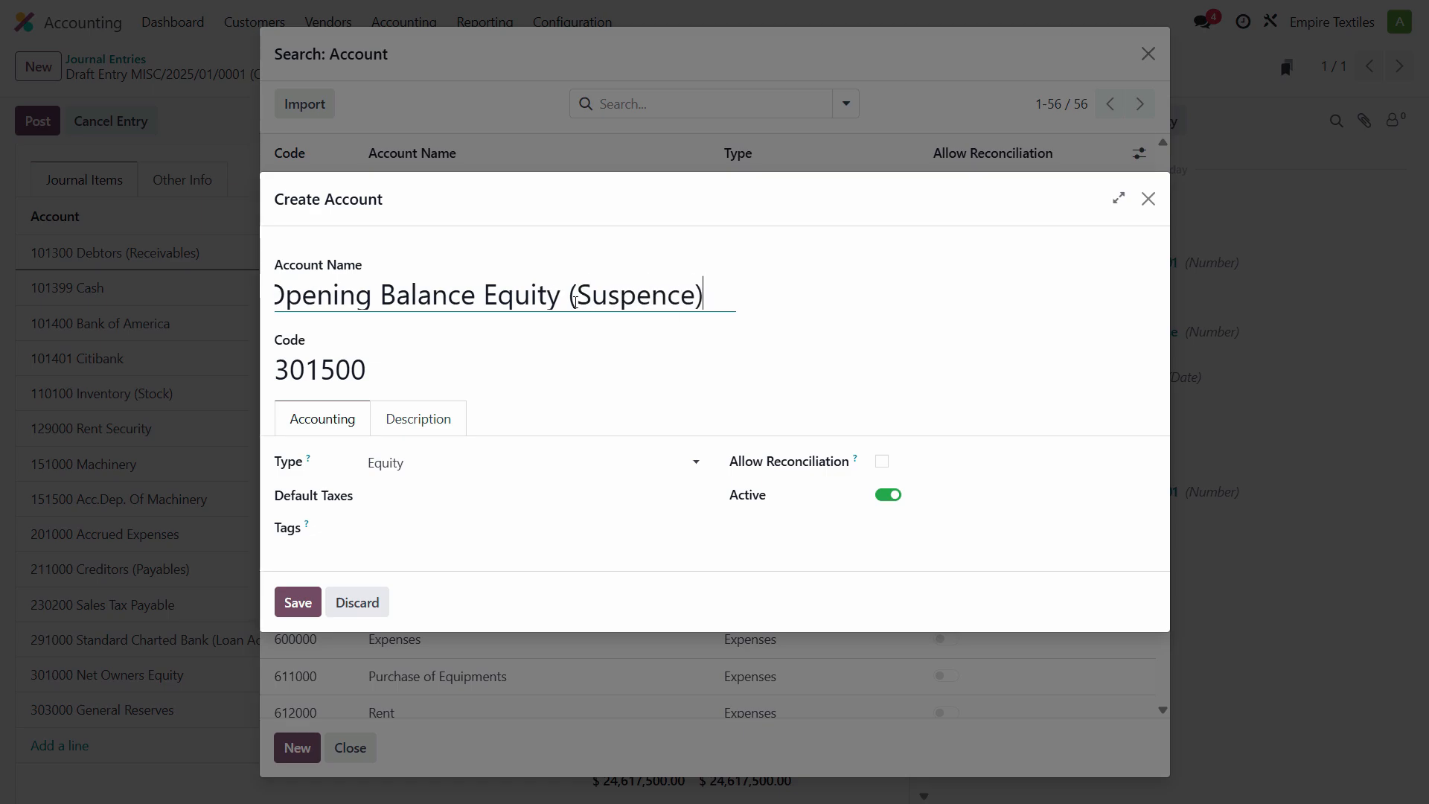
pyautogui.click(433, 426)
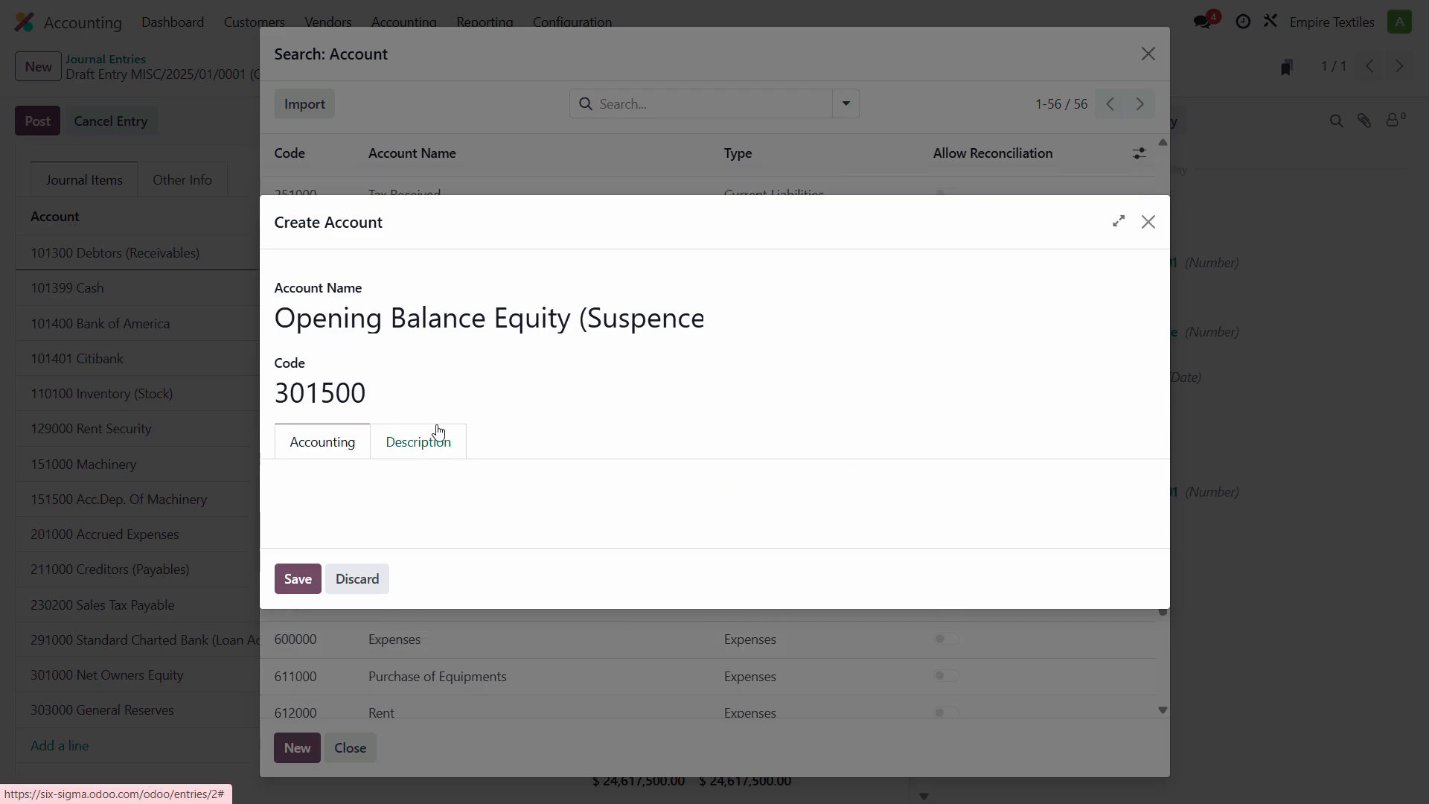
pyautogui.click(332, 432)
pyautogui.click(298, 604)
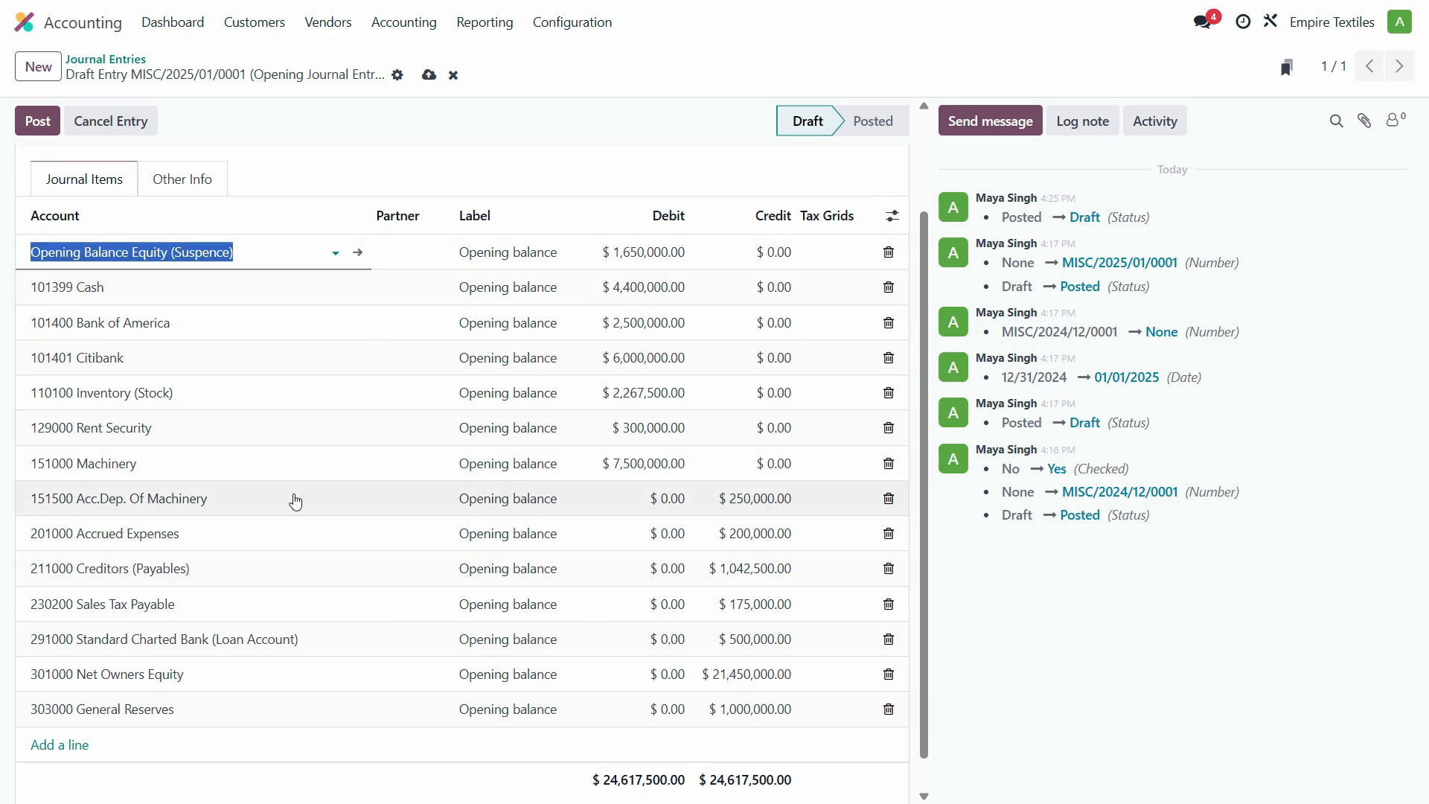
# Change the account on the Inventory (Stock) line to 301500 Opening Balance Equity (Suspence)
pyautogui.click(186, 393)
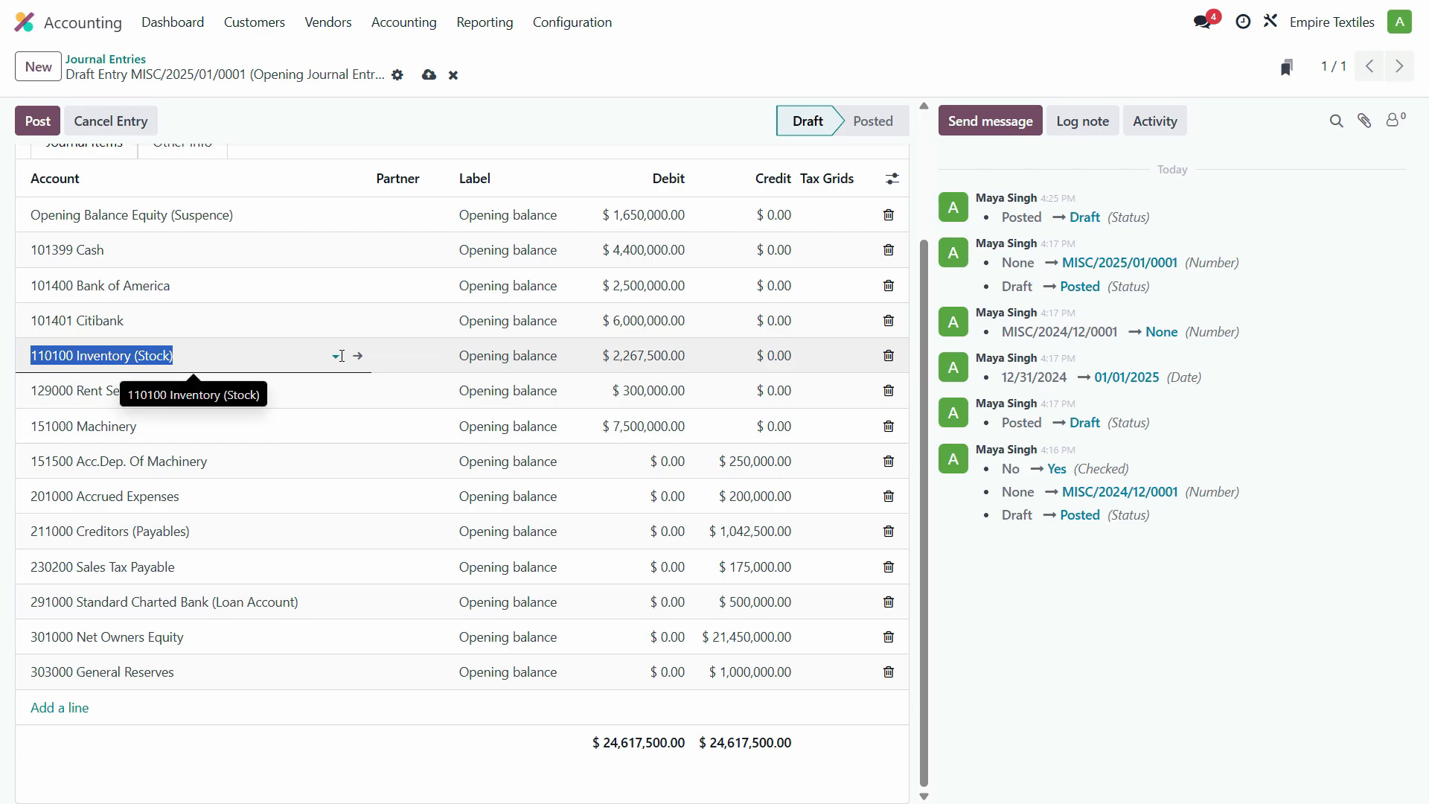
pyautogui.click(338, 357)
pyautogui.moveTo(337, 357); pyautogui.dragTo(3, 364)
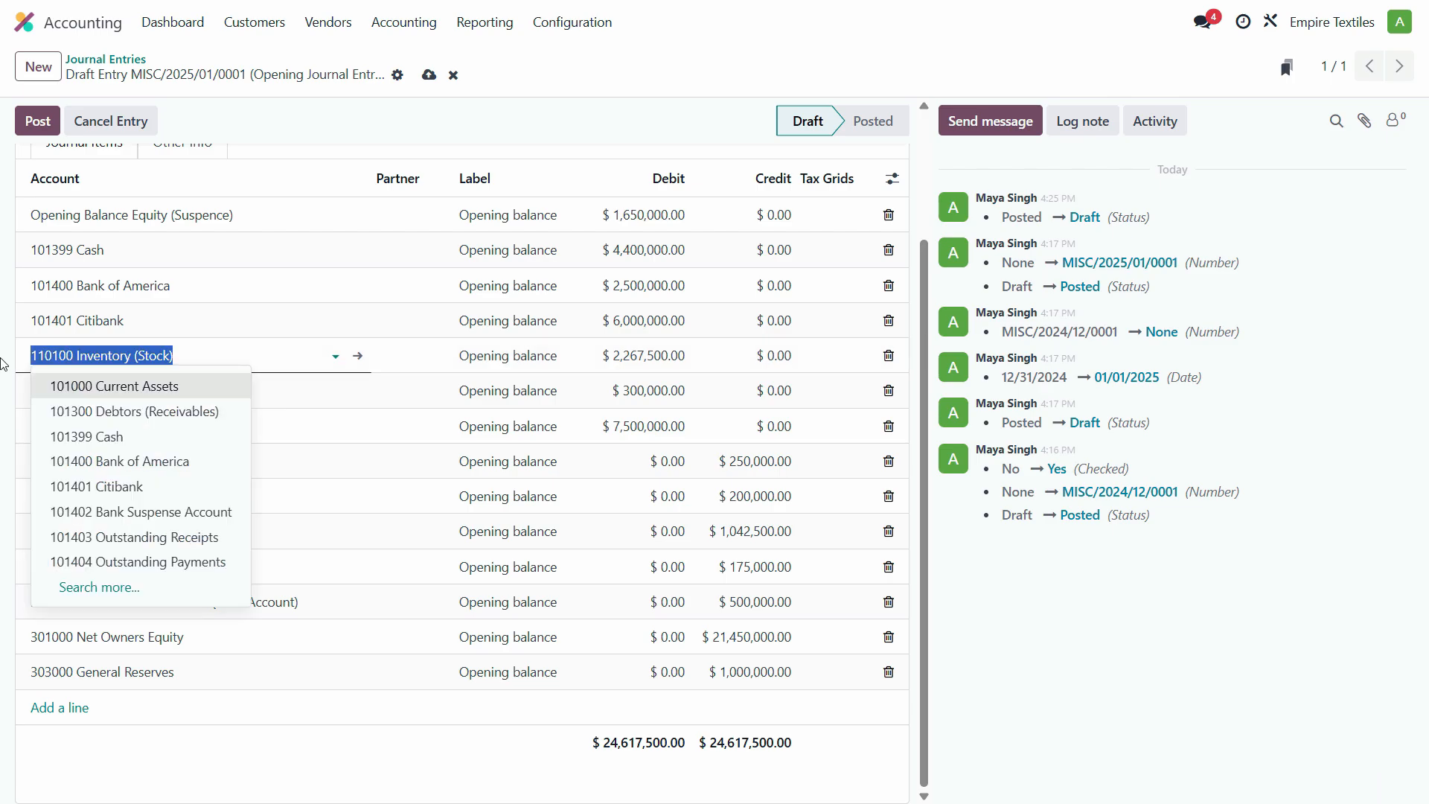
pyautogui.click(145, 356)
pyautogui.write('30')
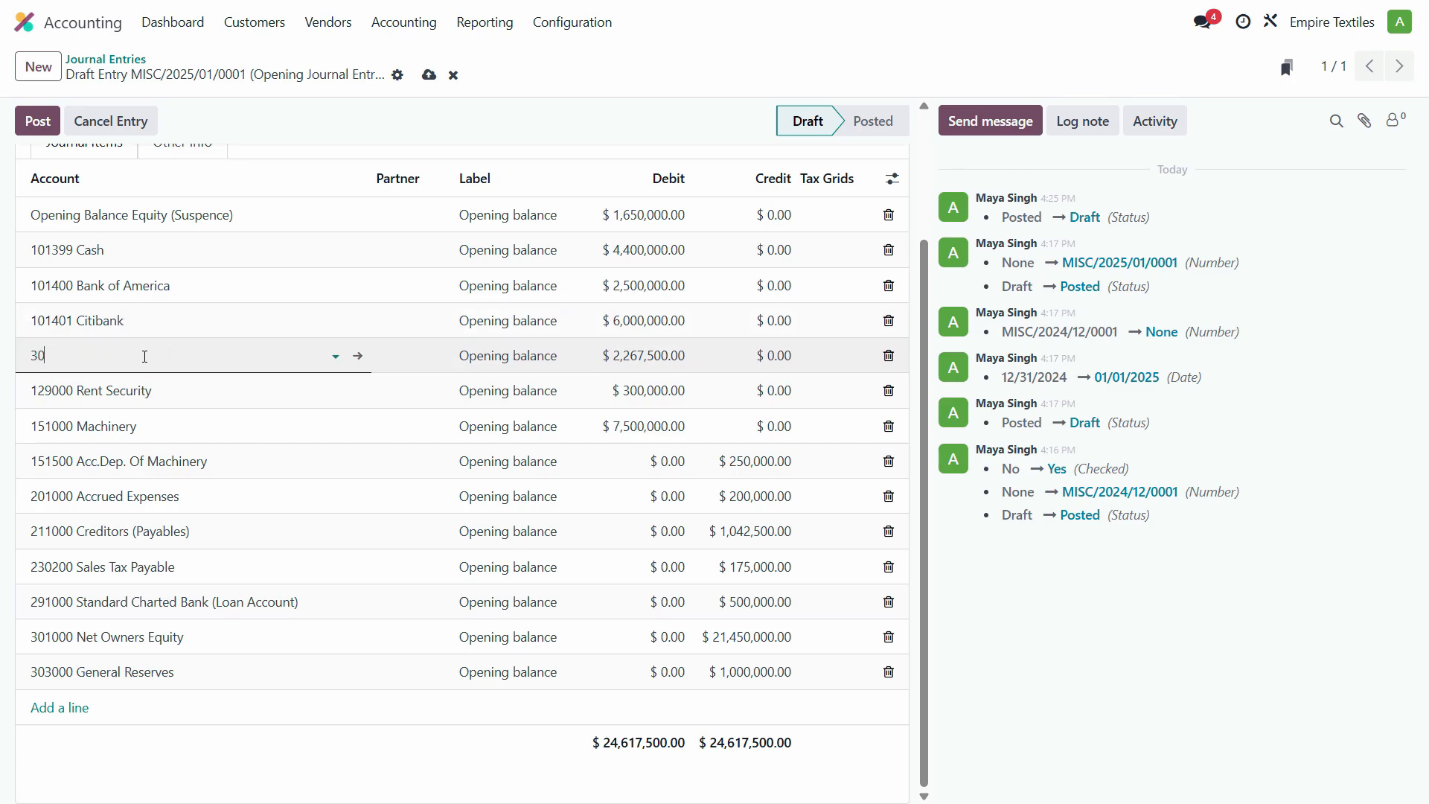
pyautogui.press('Escape')
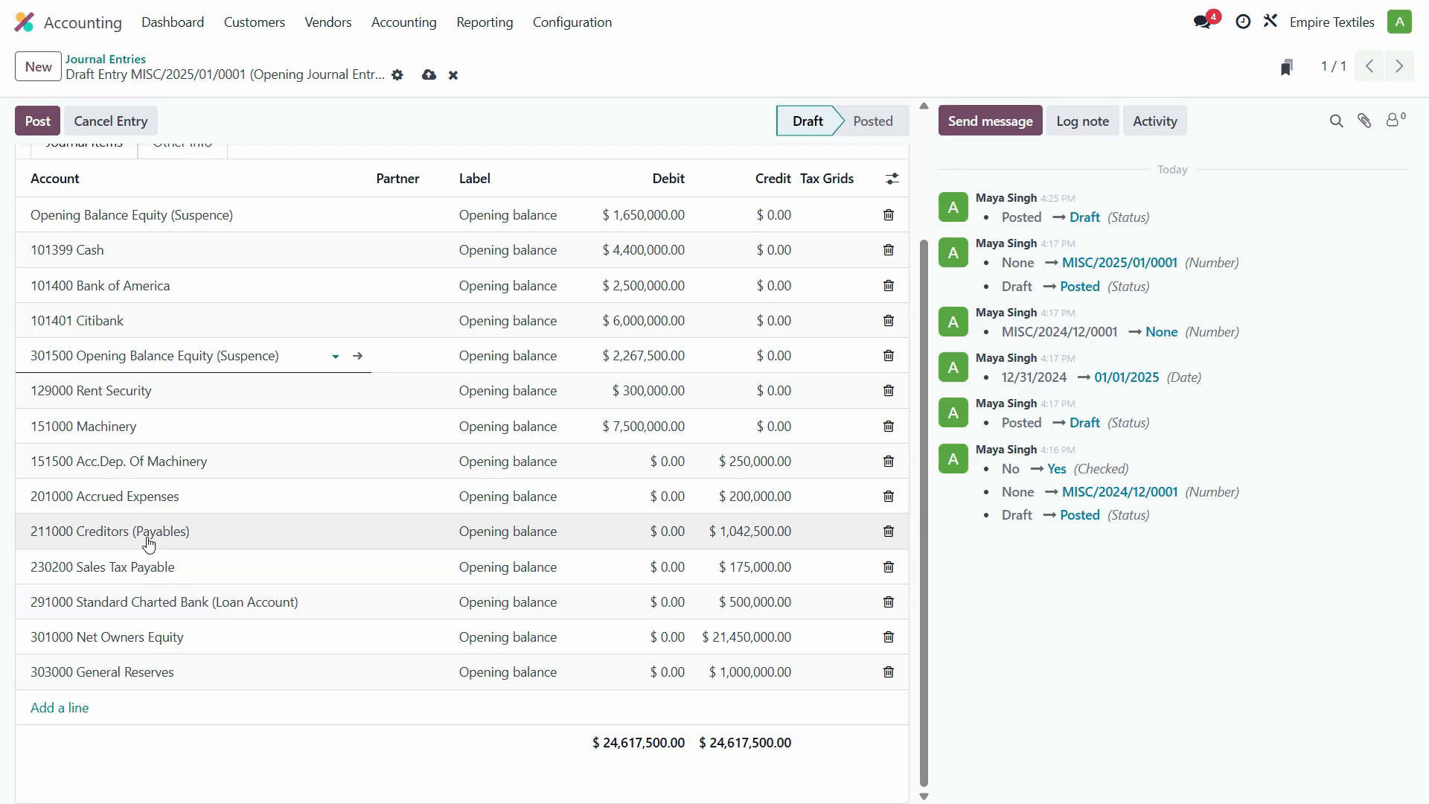
# Change the account on the Creditors (Payables) line to 301500 Opening Balance Equity (Suspence) and post the entry
pyautogui.click(200, 534)
pyautogui.write('301')
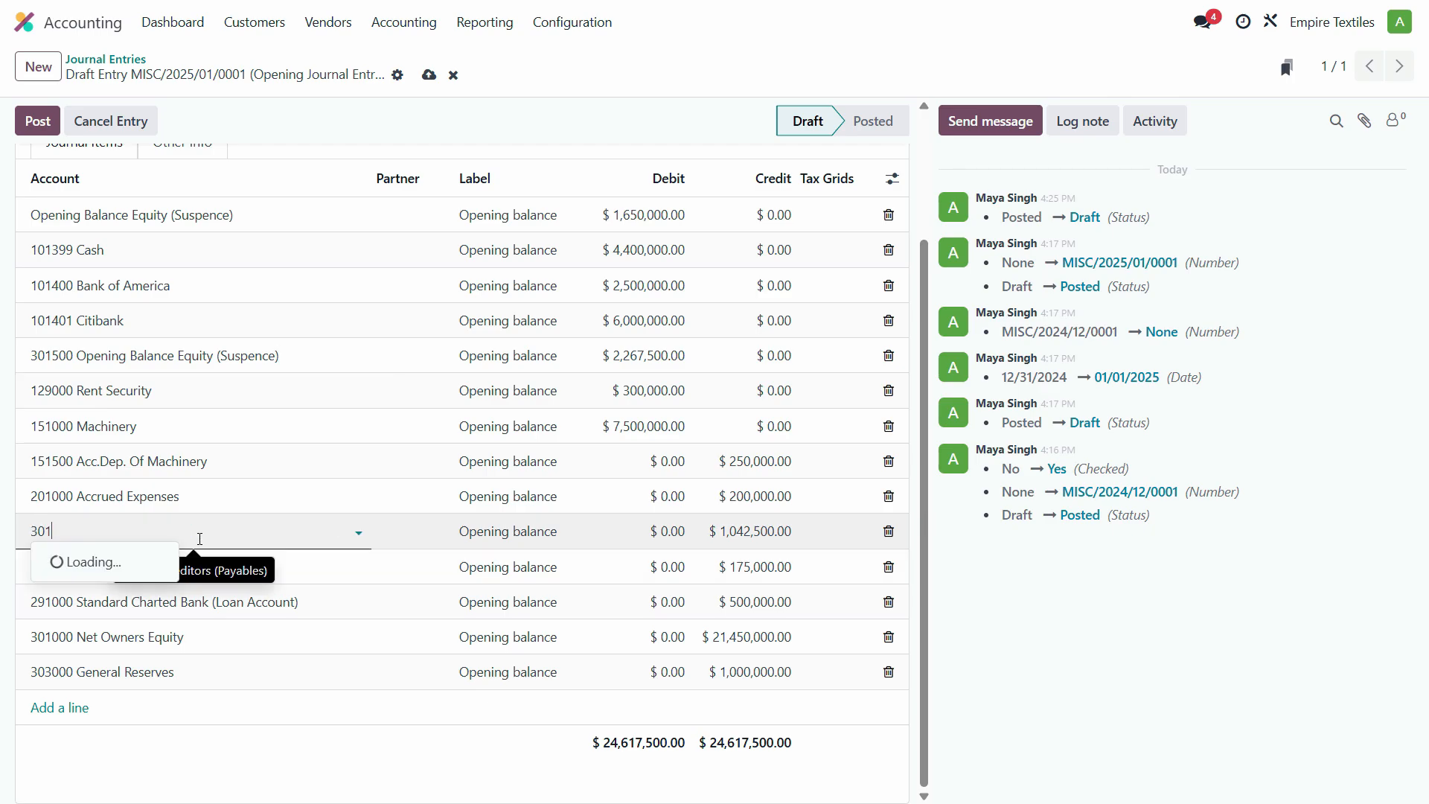
pyautogui.click(186, 588)
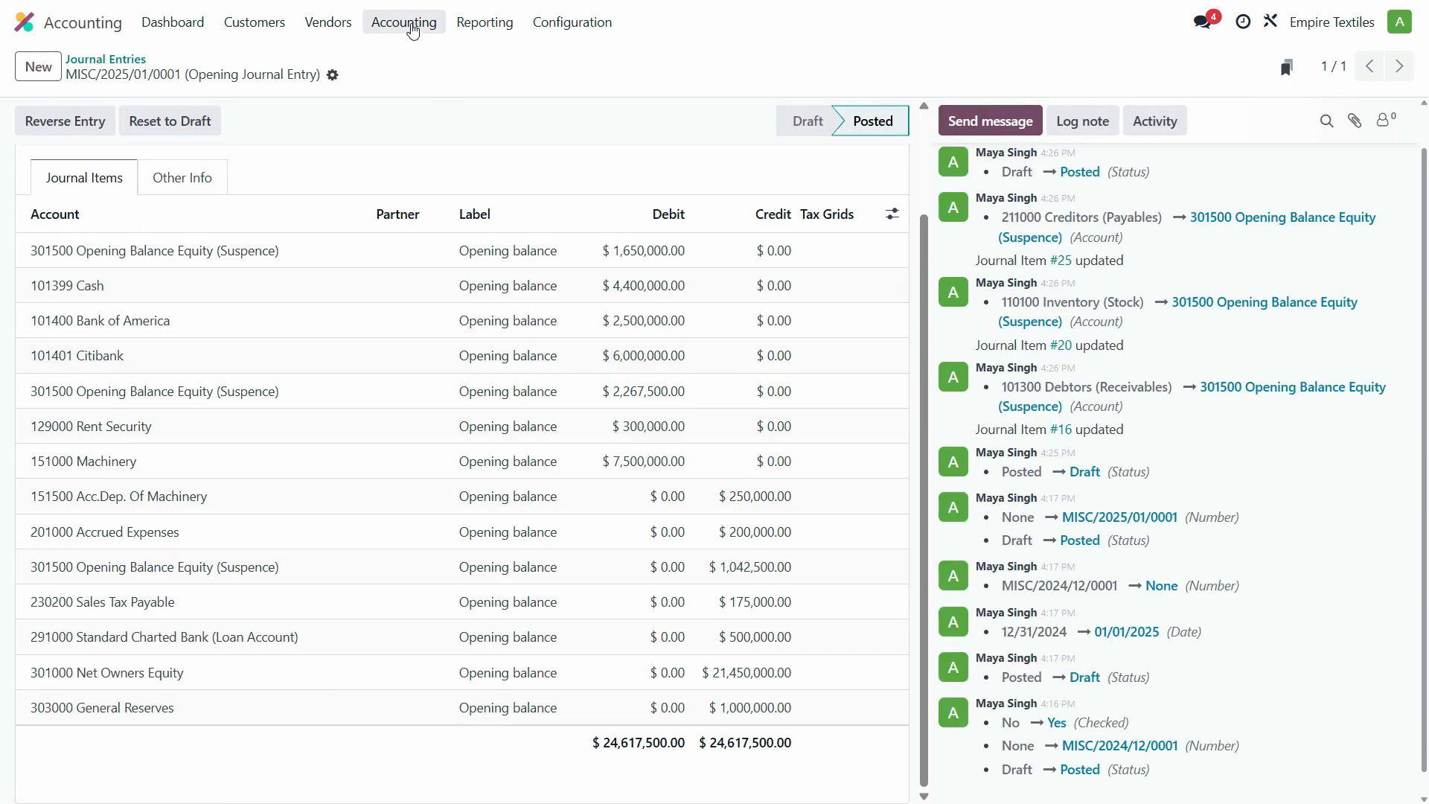
# Open the Trial Balance report to review the 2025 balances
pyautogui.click(409, 22)
pyautogui.moveTo(471, 21)
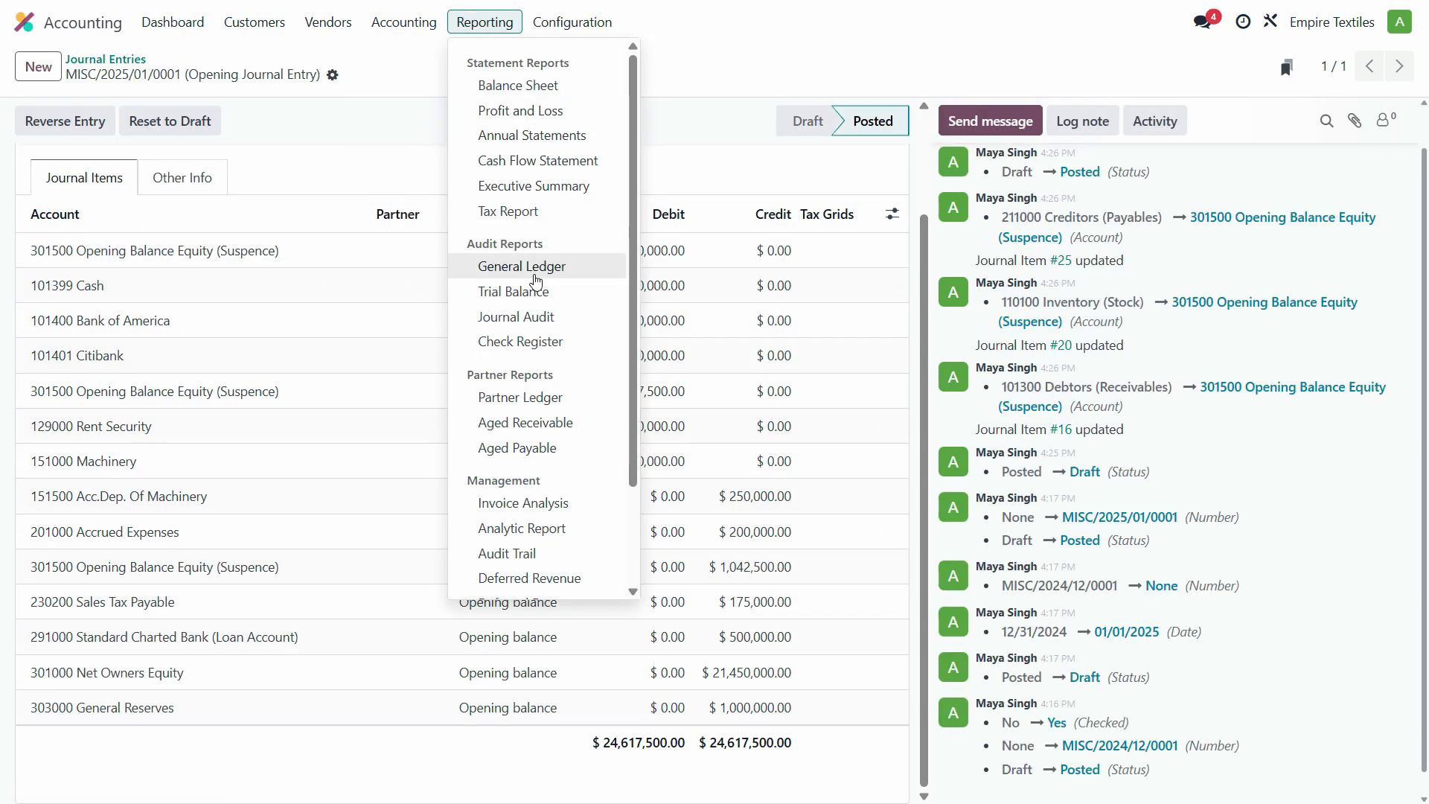
pyautogui.click(513, 292)
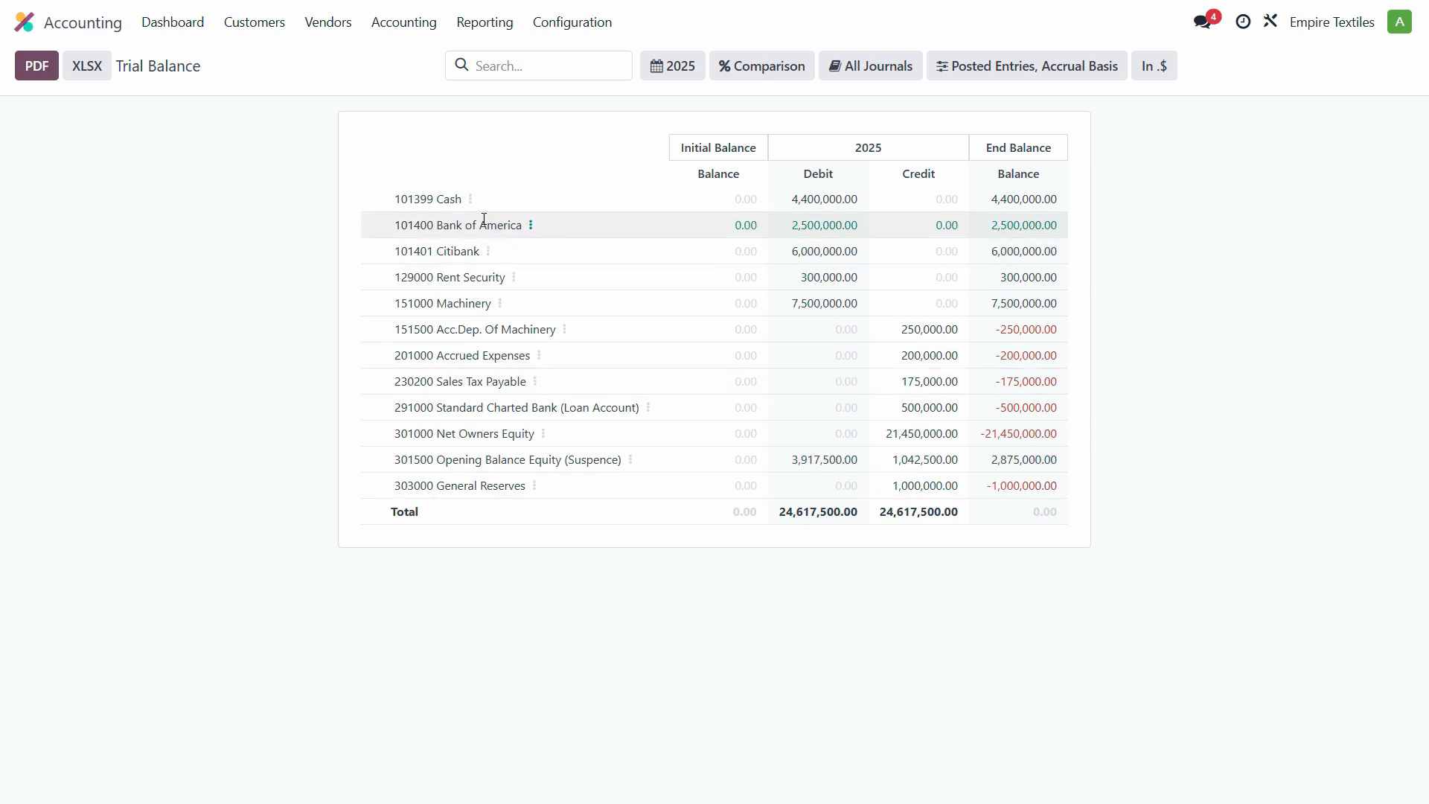
# Check the Customers list for existing customers and open the customer Invoices list
pyautogui.click(242, 26)
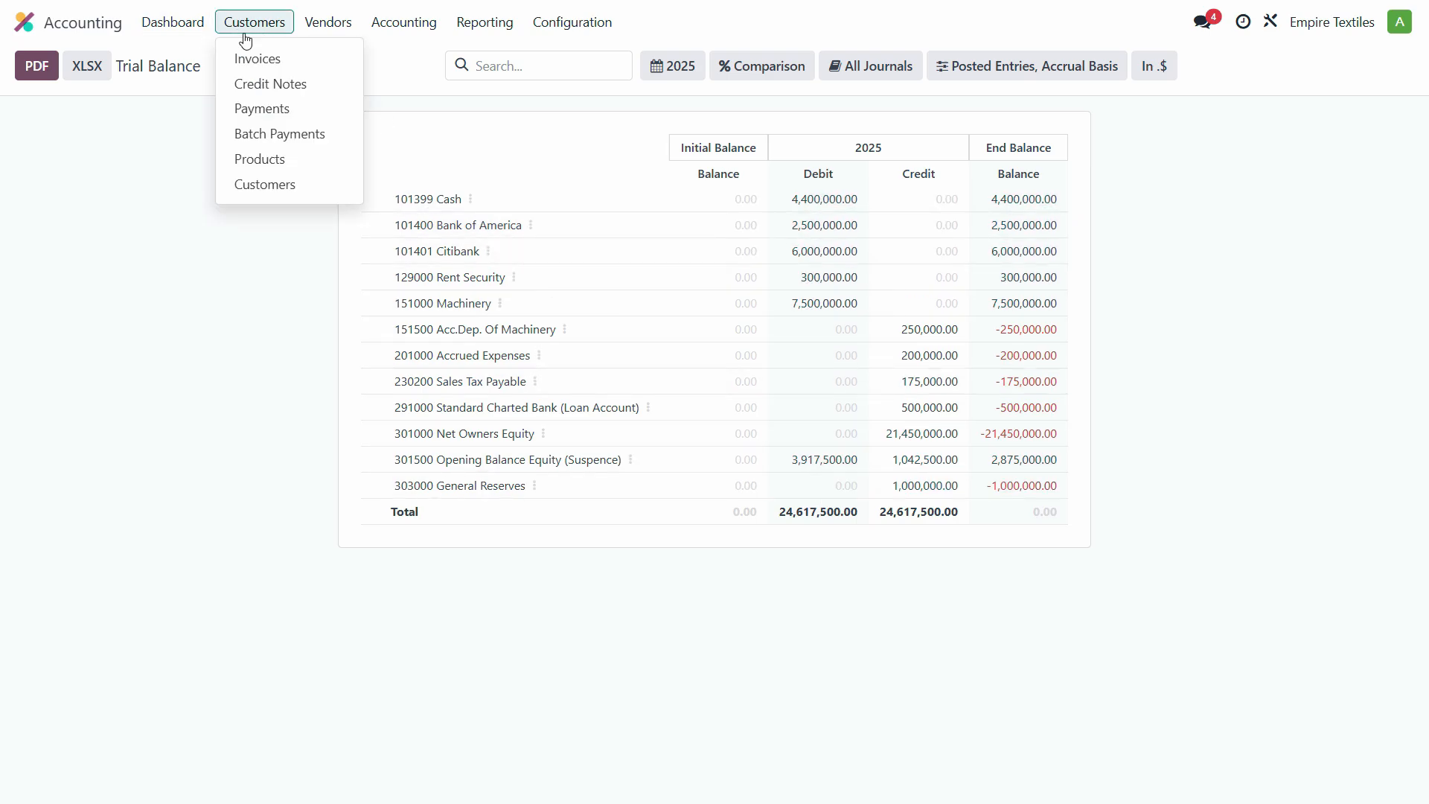
pyautogui.click(272, 195)
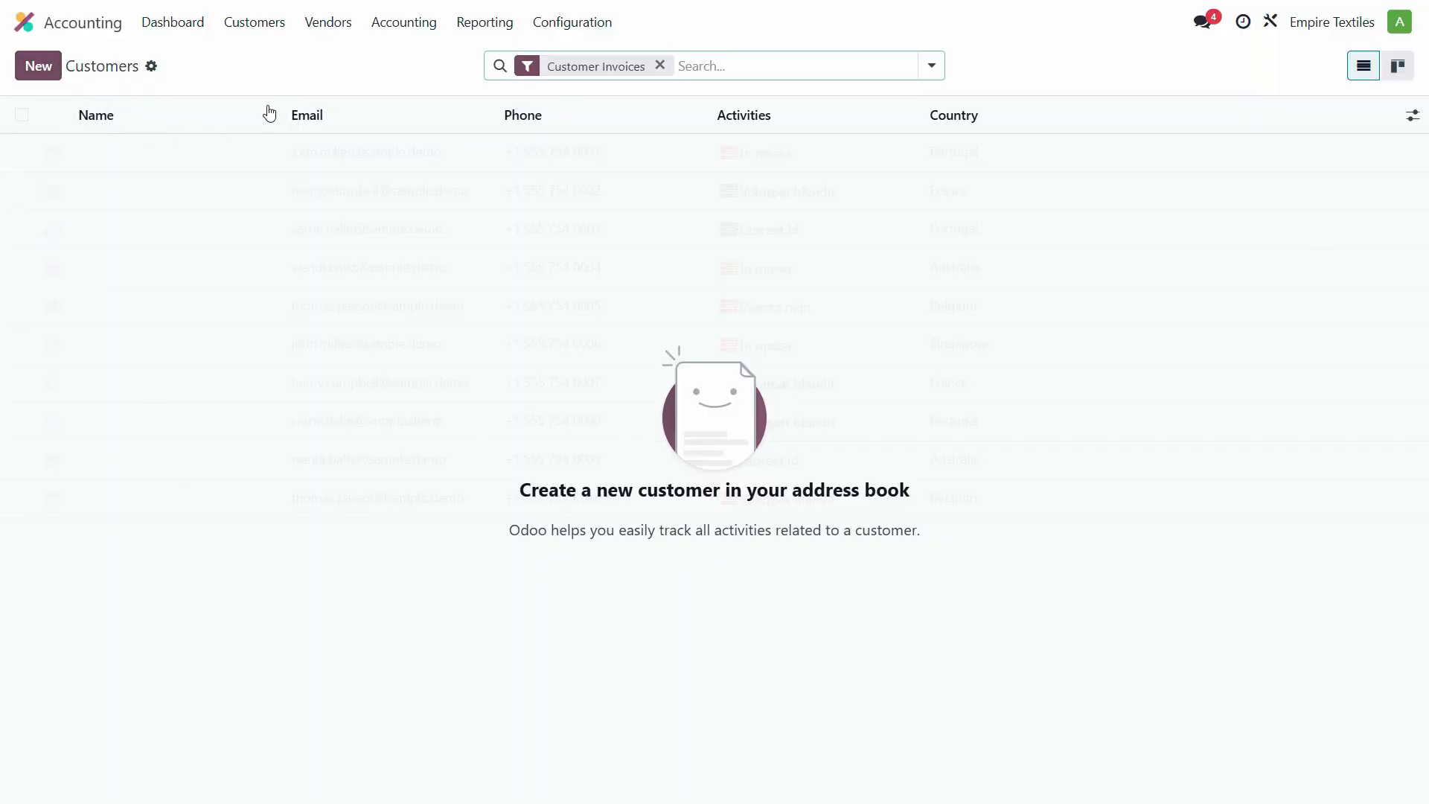
pyautogui.click(248, 24)
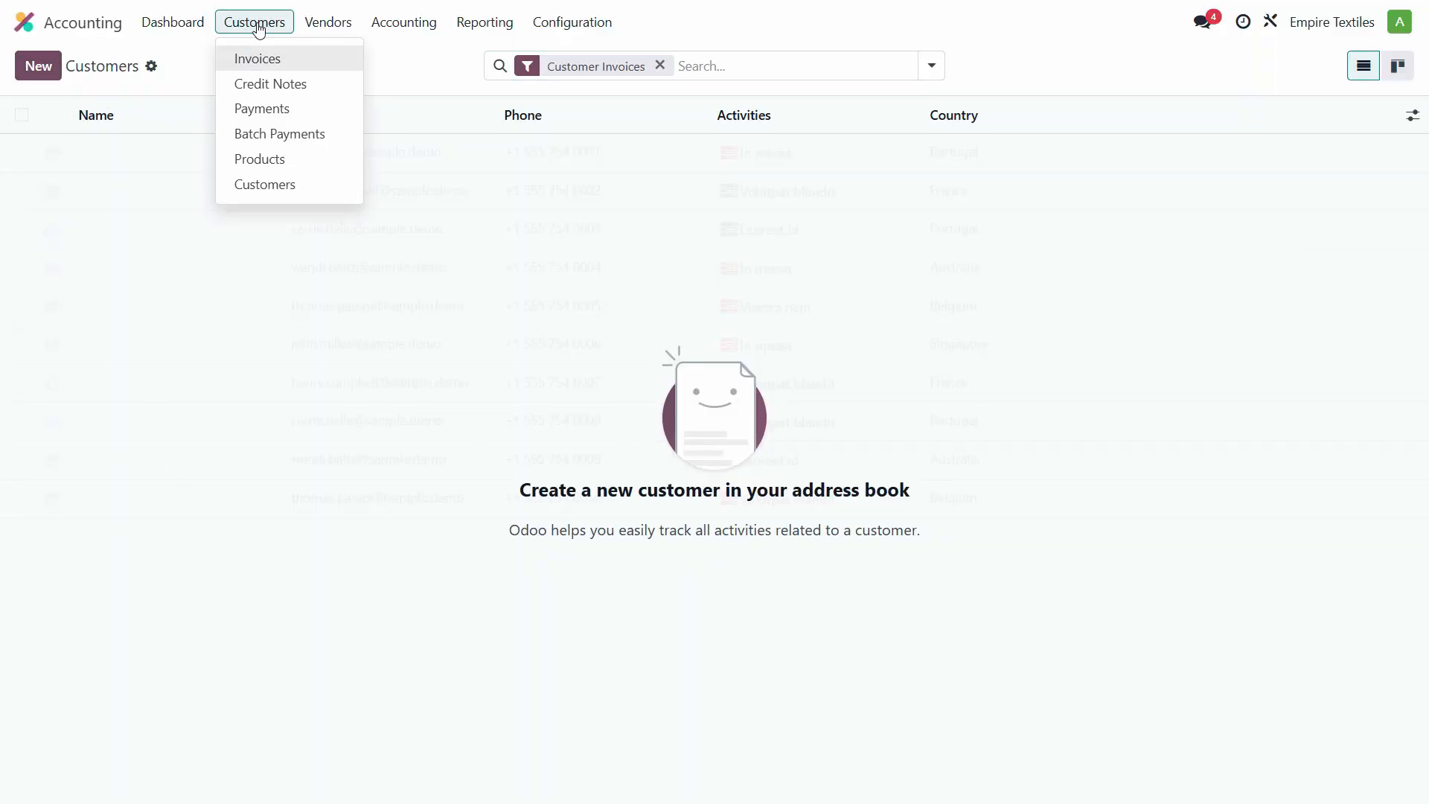
pyautogui.click(269, 65)
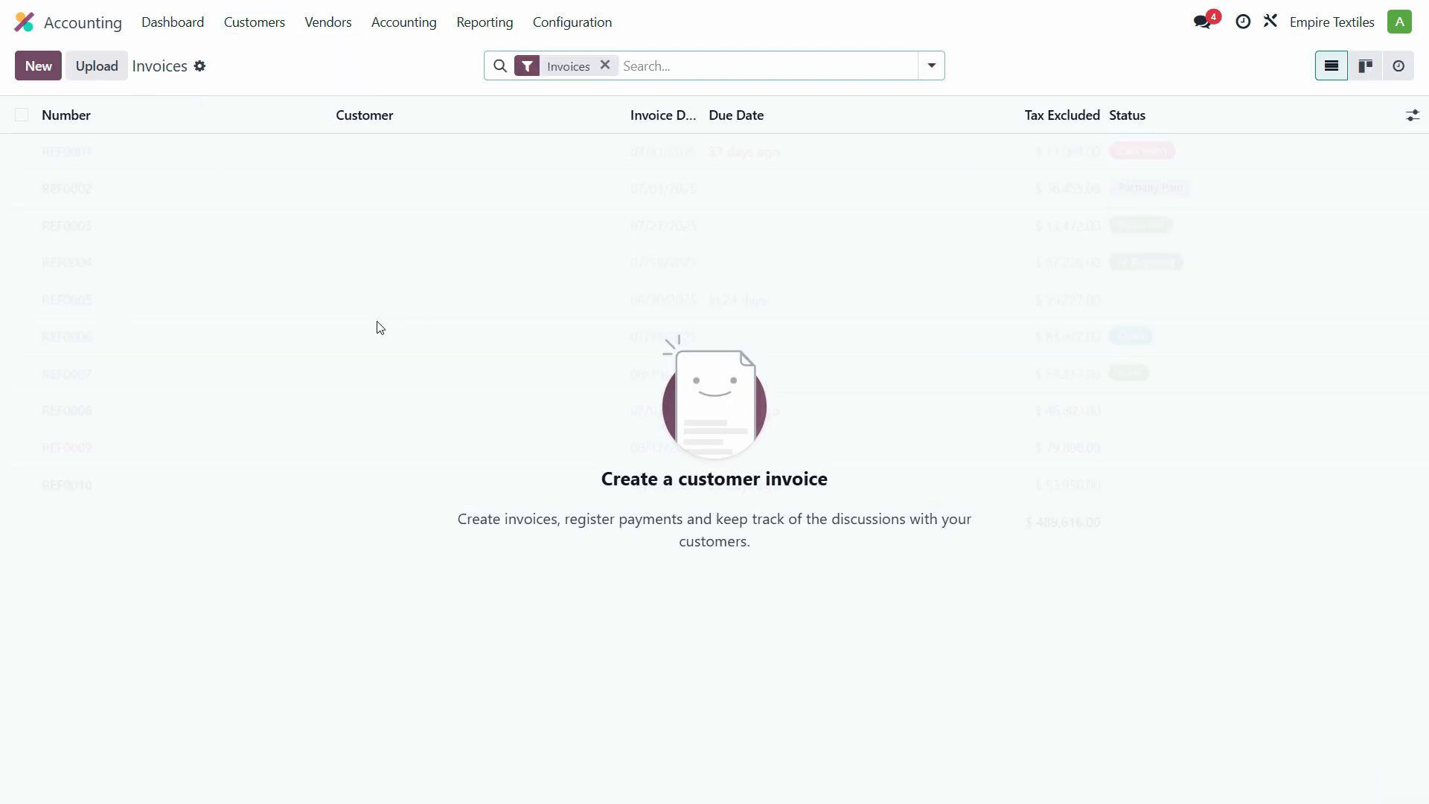
# Review the Customer Details balances in the Empire textiles workbook and return to the customer Invoices list in Odoo
pyautogui.hotkey('alt', 'Tab')
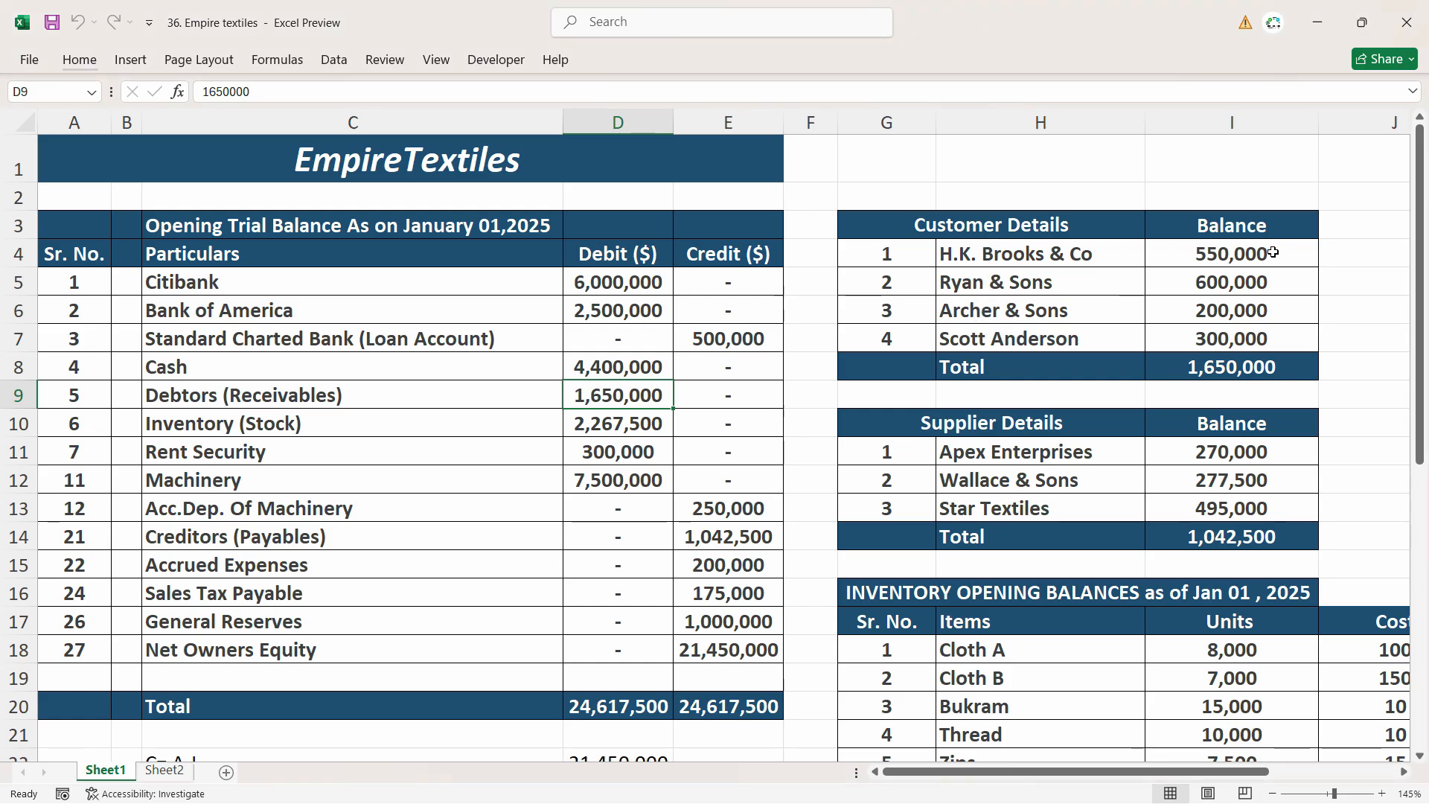
pyautogui.hotkey('alt', 'Tab')
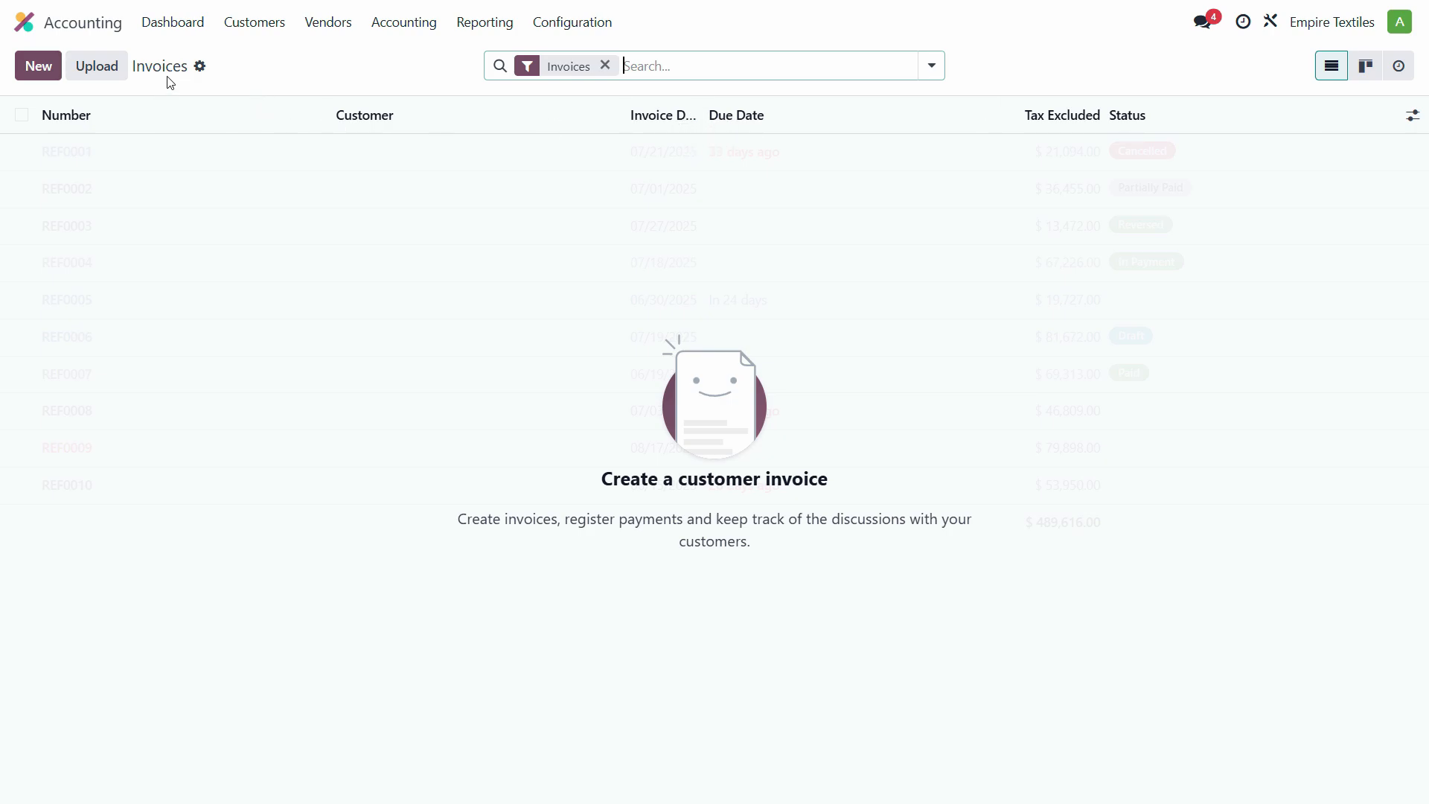
pyautogui.click(242, 24)
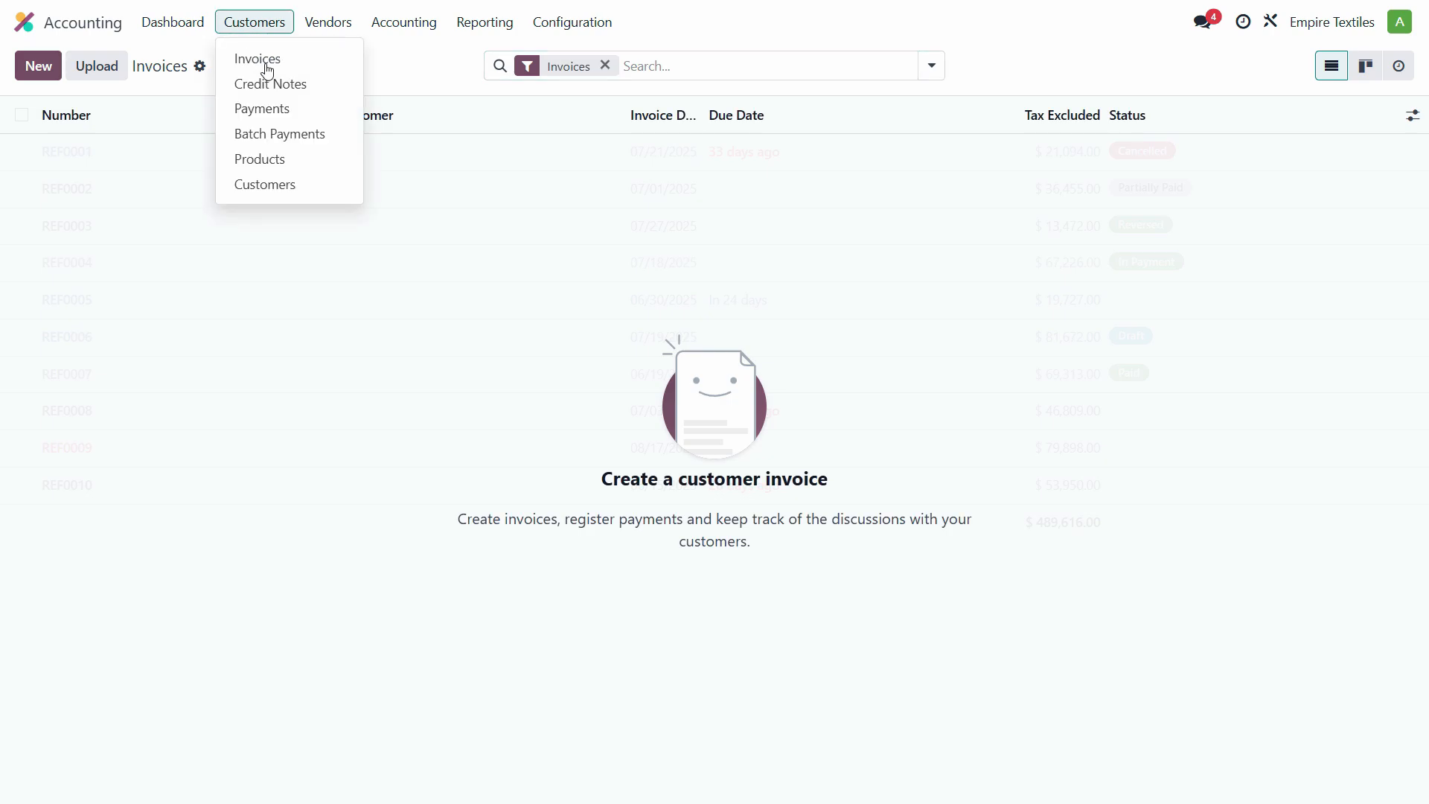
pyautogui.click(263, 61)
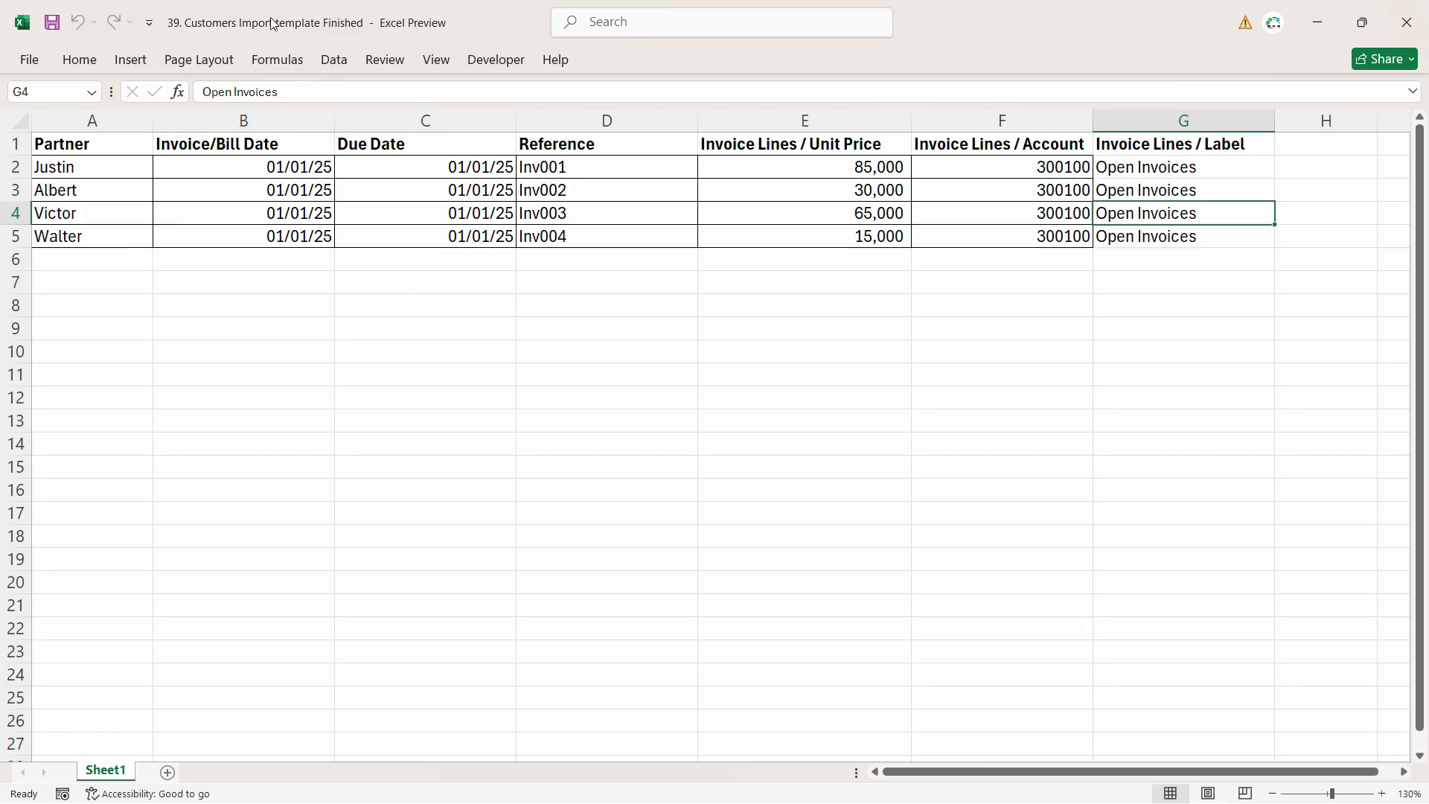
# Examine the date, reference, unit price, account and label columns in the Customers Import template workbook
pyautogui.moveTo(290, 162); pyautogui.dragTo(288, 228)
pyautogui.moveTo(409, 161); pyautogui.dragTo(413, 216)
pyautogui.moveTo(229, 161); pyautogui.dragTo(243, 236)
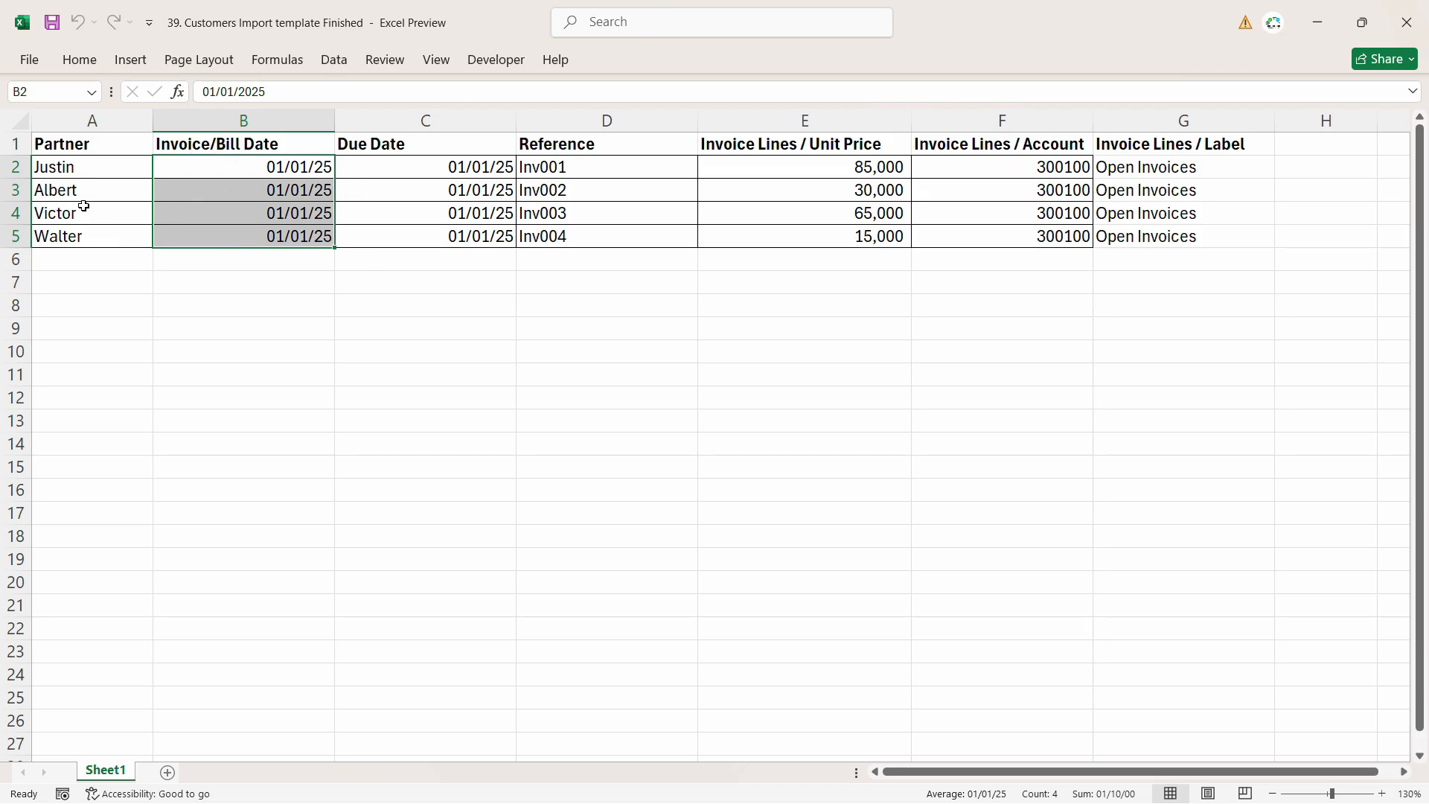
pyautogui.click(296, 164)
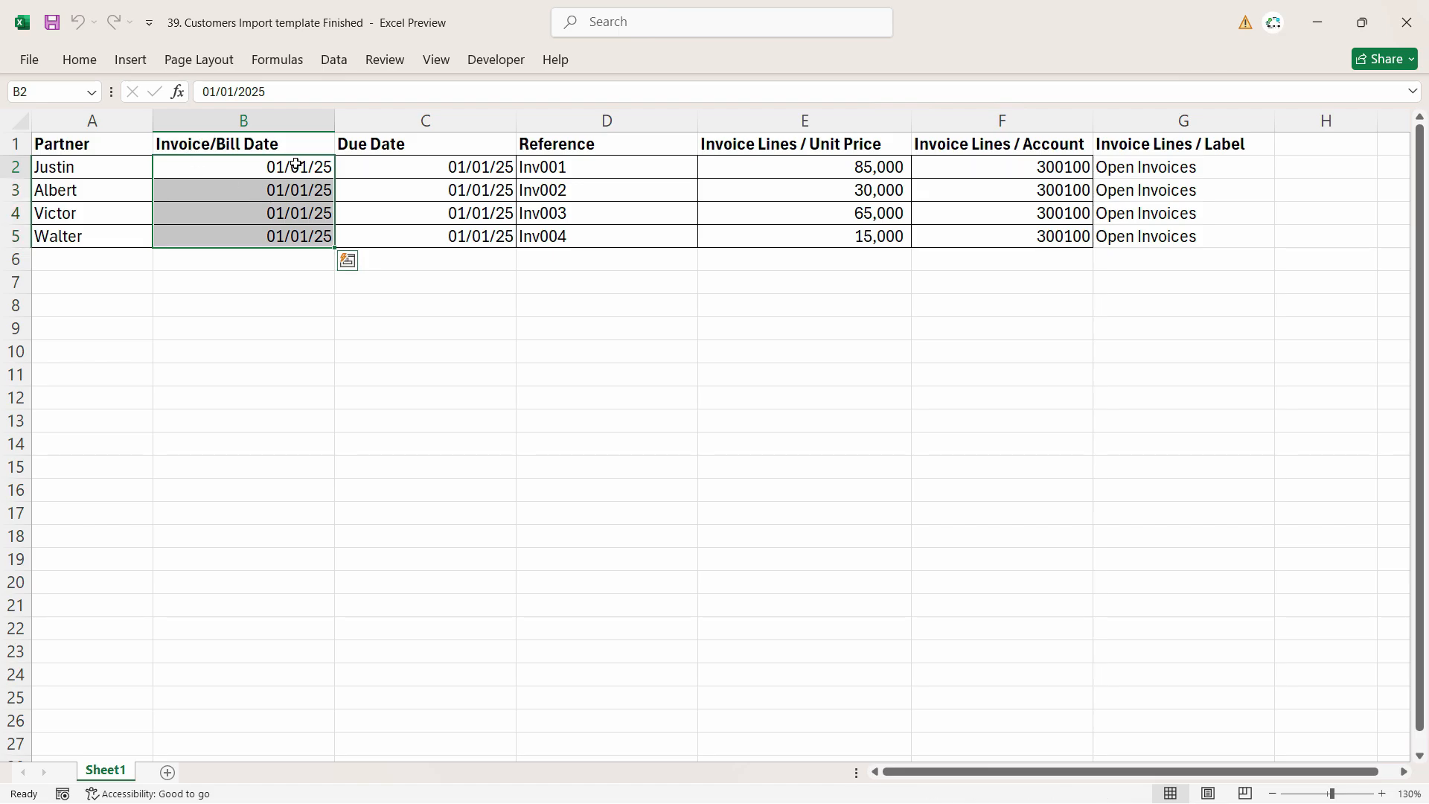
pyautogui.moveTo(432, 173); pyautogui.dragTo(435, 237)
pyautogui.moveTo(606, 168); pyautogui.dragTo(561, 227)
pyautogui.moveTo(834, 178); pyautogui.dragTo(838, 236)
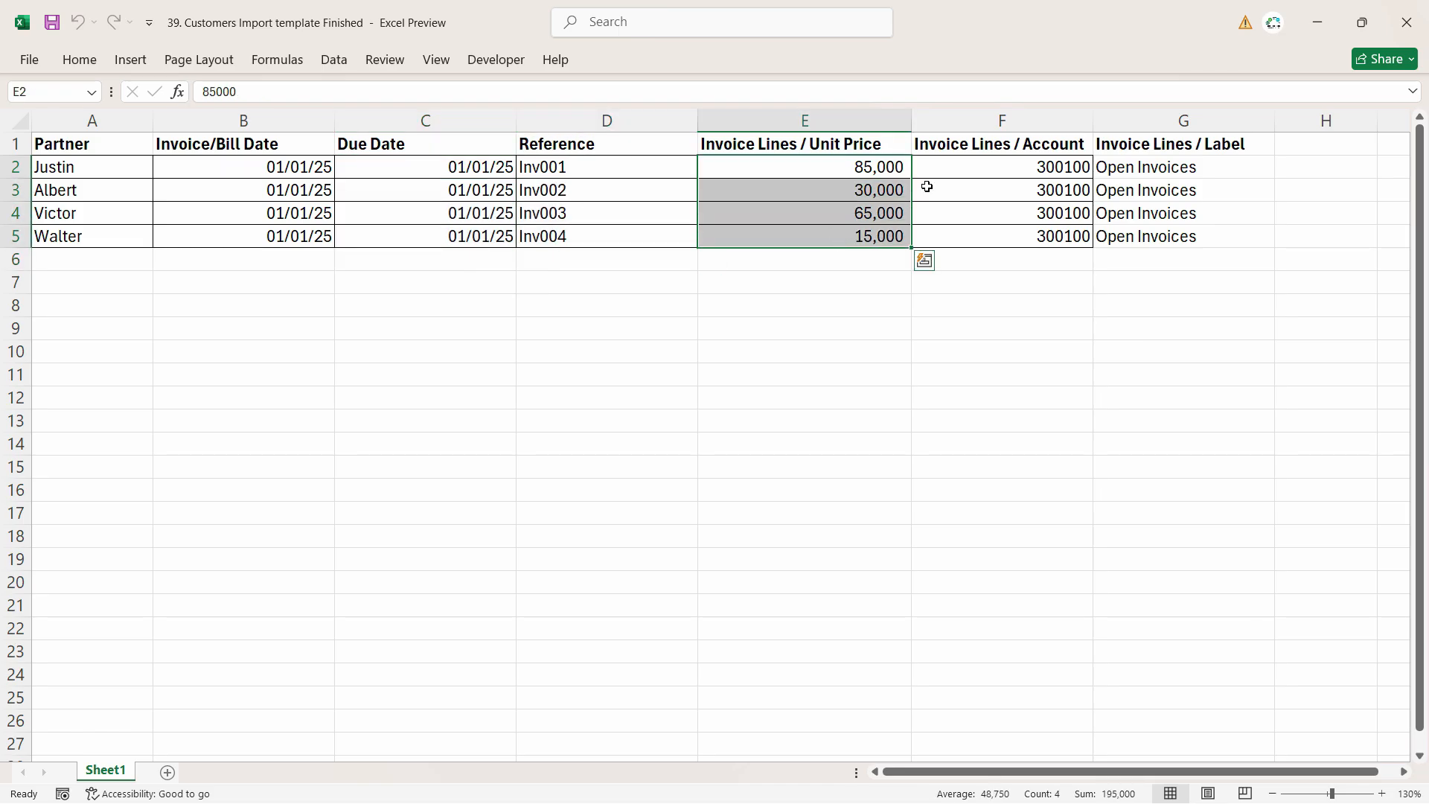
pyautogui.moveTo(1054, 167); pyautogui.dragTo(1057, 260)
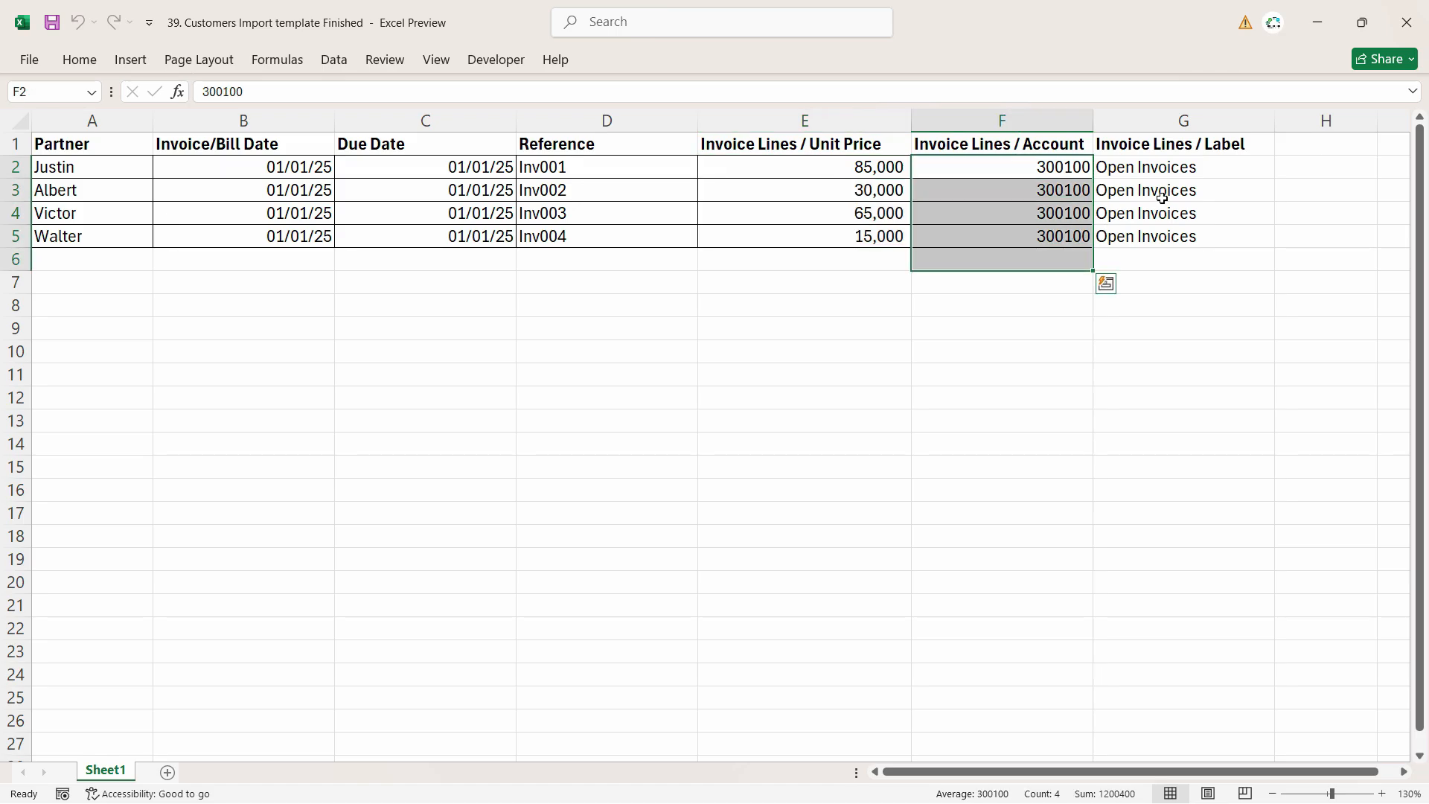
pyautogui.click(1153, 176)
# Copy the four customer names from Customer Details in the Empire textiles workbook into the template's Partner column, starting at A2
pyautogui.moveTo(71, 167); pyautogui.dragTo(82, 236)
pyautogui.hotkey('alt', 'Tab')
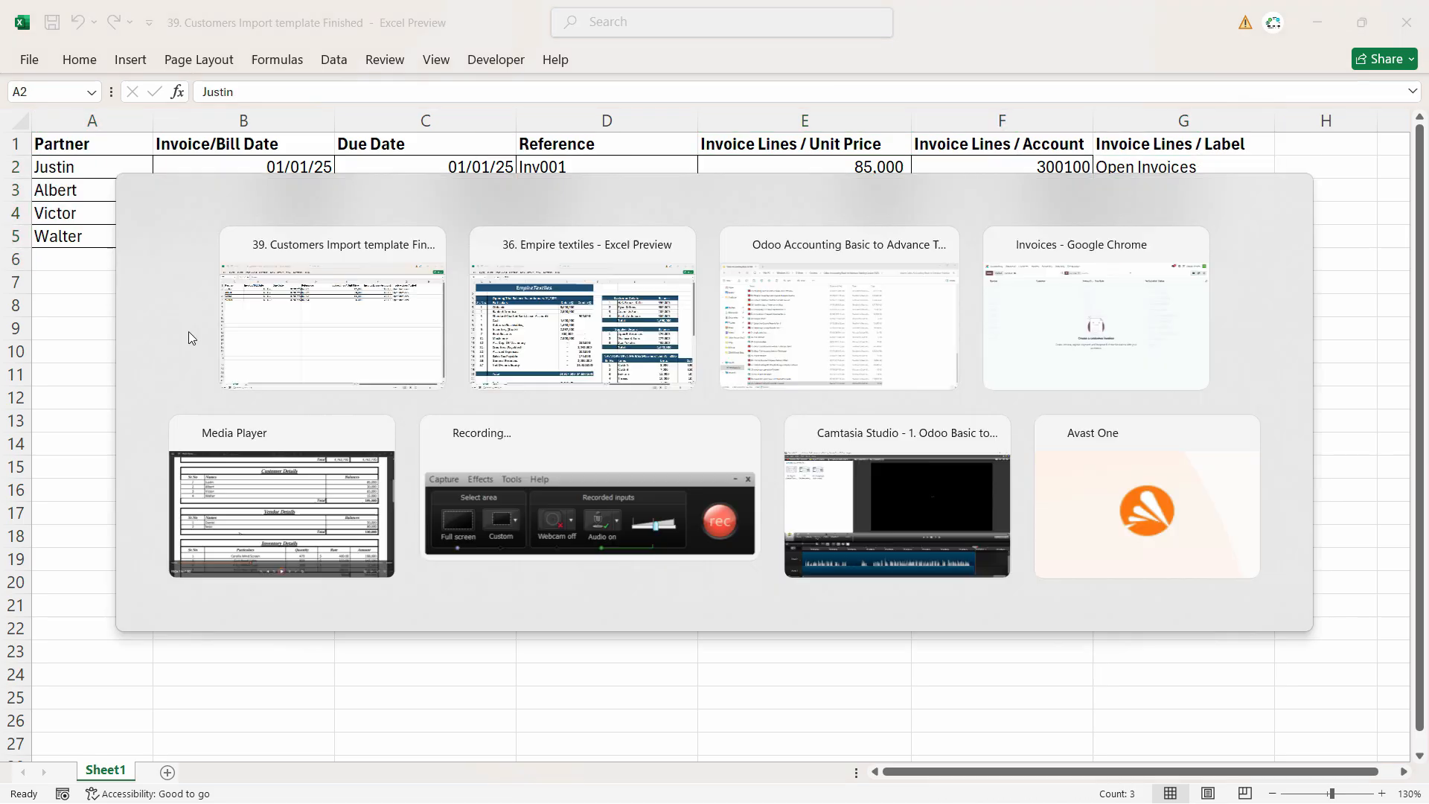
pyautogui.moveTo(1006, 262); pyautogui.dragTo(1005, 337)
pyautogui.hotkey('ctrl', 'c')
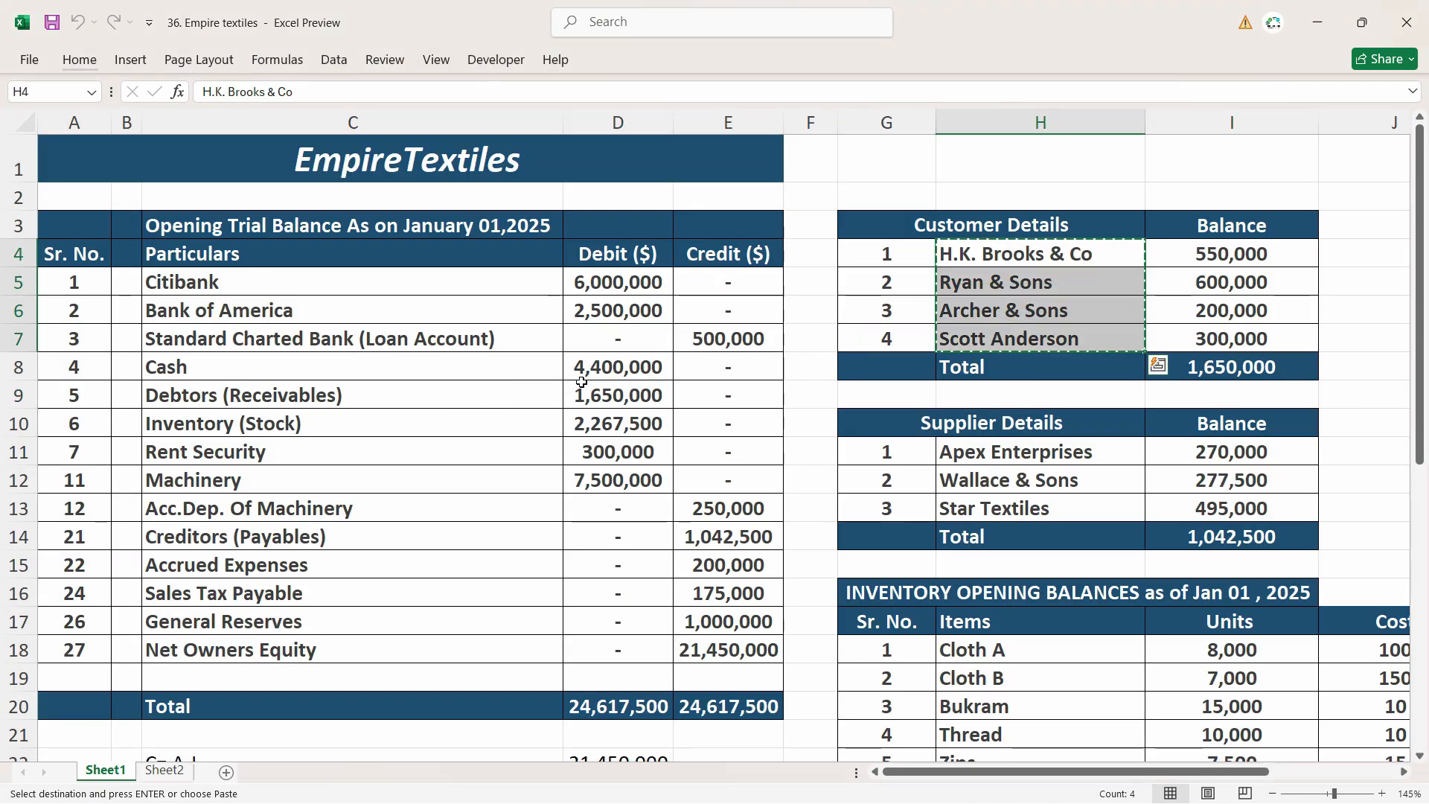
pyautogui.hotkey('alt', 'Tab')
pyautogui.moveTo(74, 167); pyautogui.dragTo(78, 216)
pyautogui.click(82, 167)
pyautogui.hotkey('ctrl', 'v')
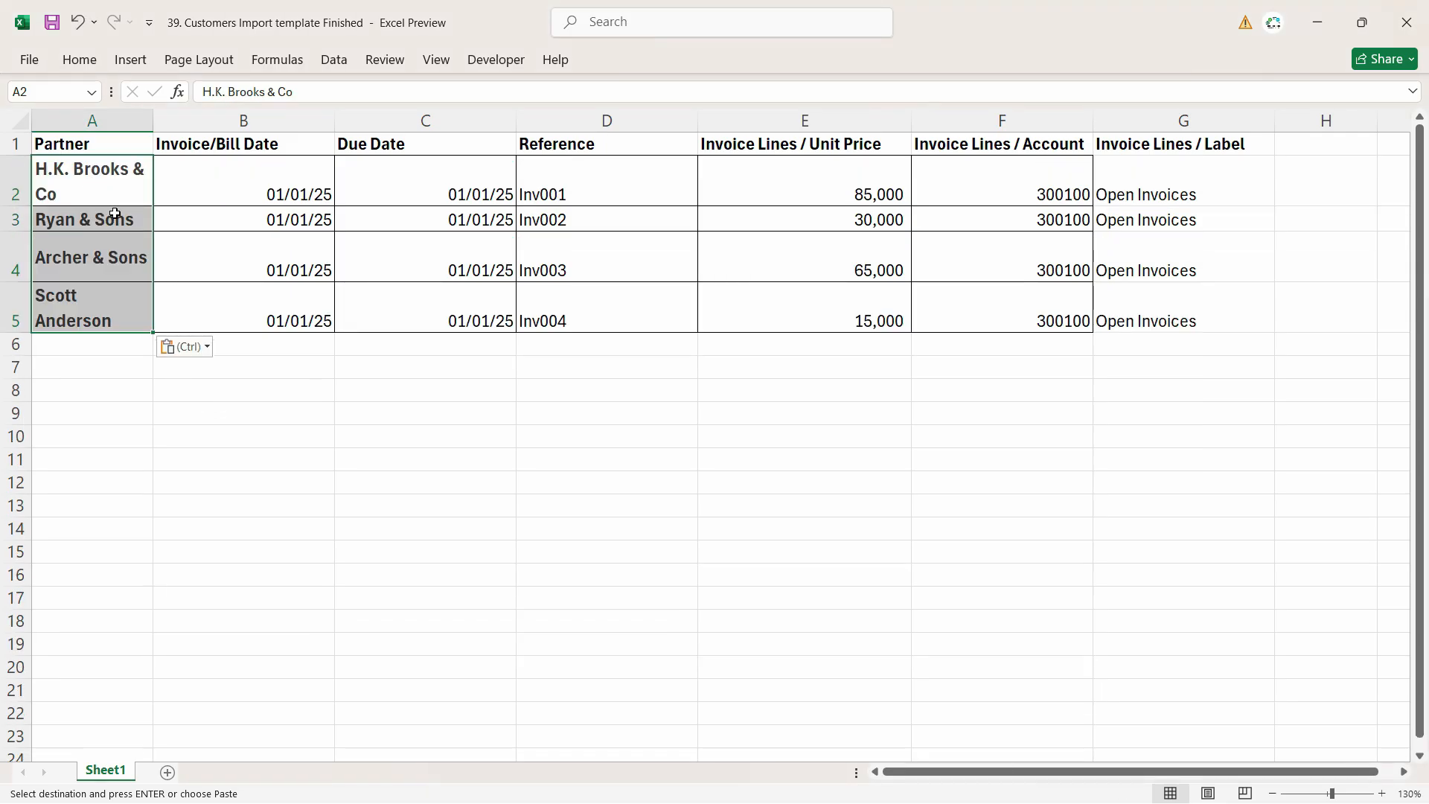
# Clear the formatting of the pasted customer names in the Partner column
pyautogui.click(195, 354)
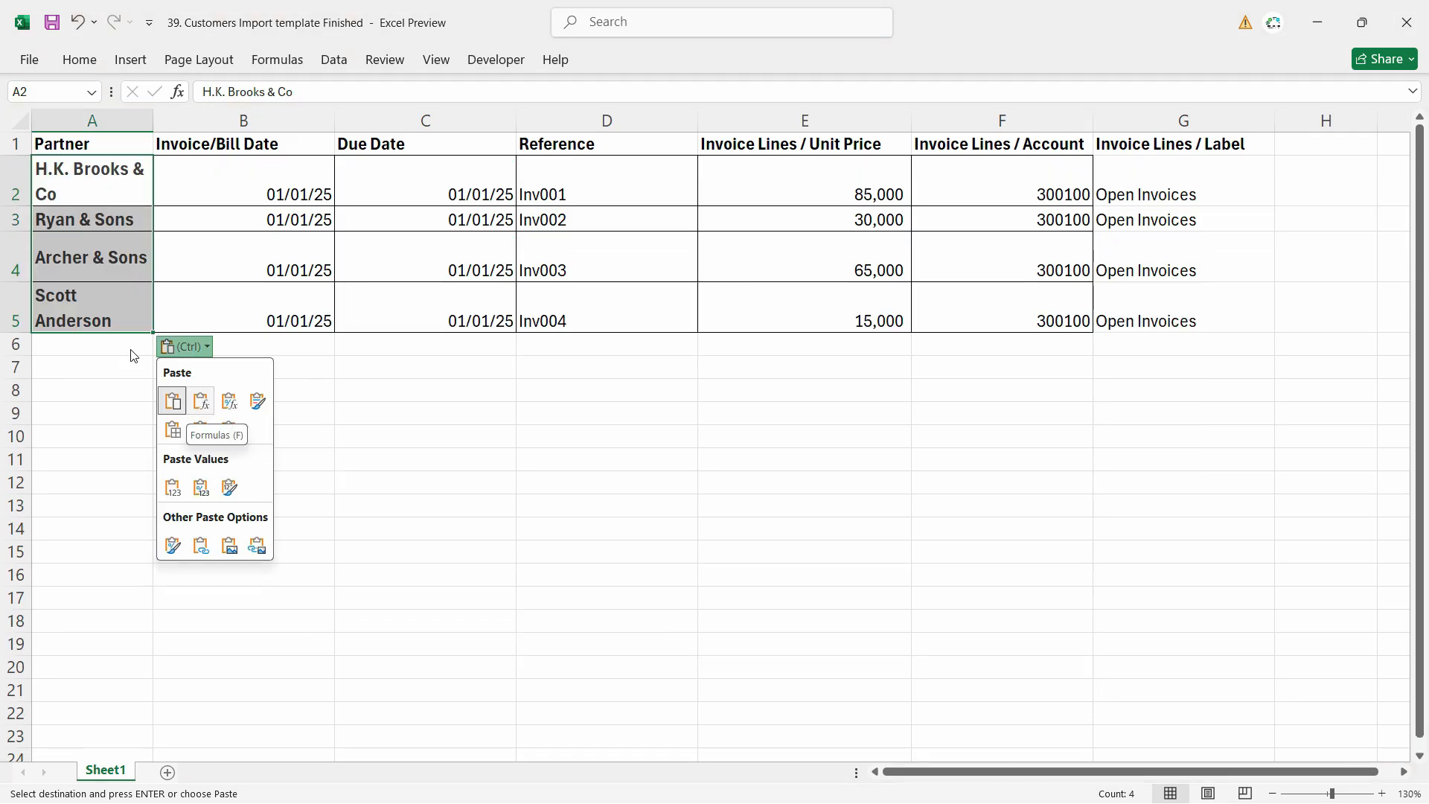
pyautogui.click(80, 60)
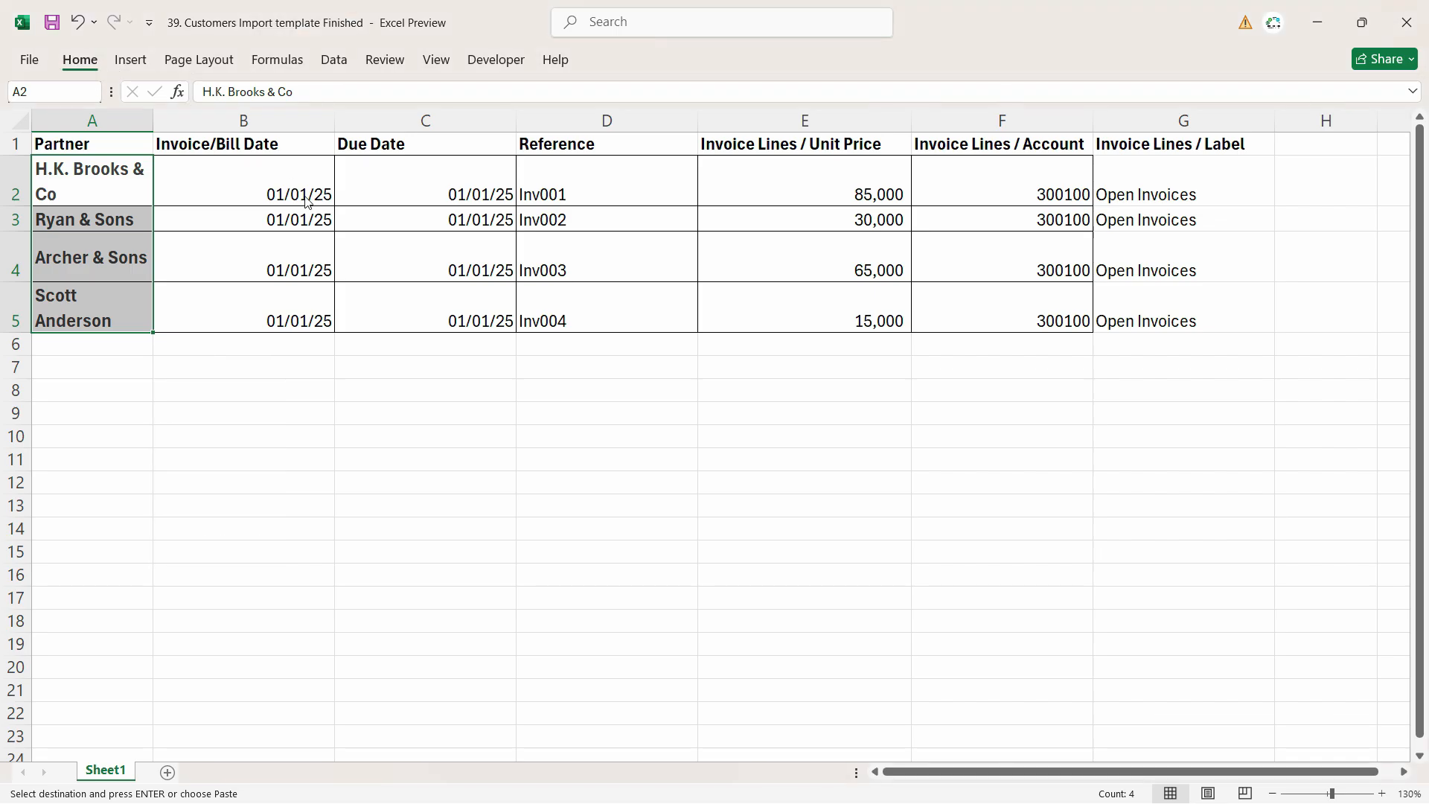
pyautogui.click(1127, 135)
pyautogui.click(1152, 195)
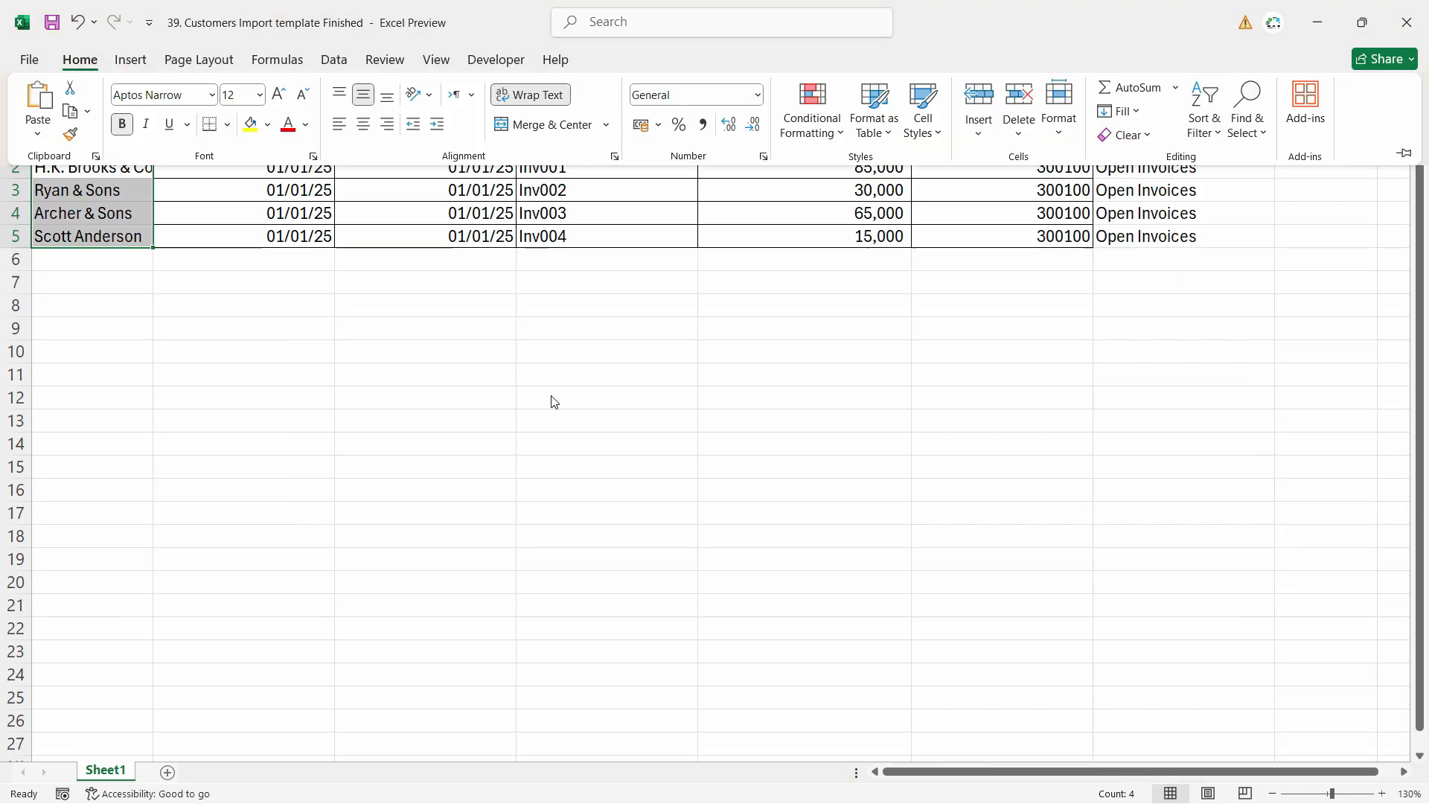
pyautogui.click(422, 169)
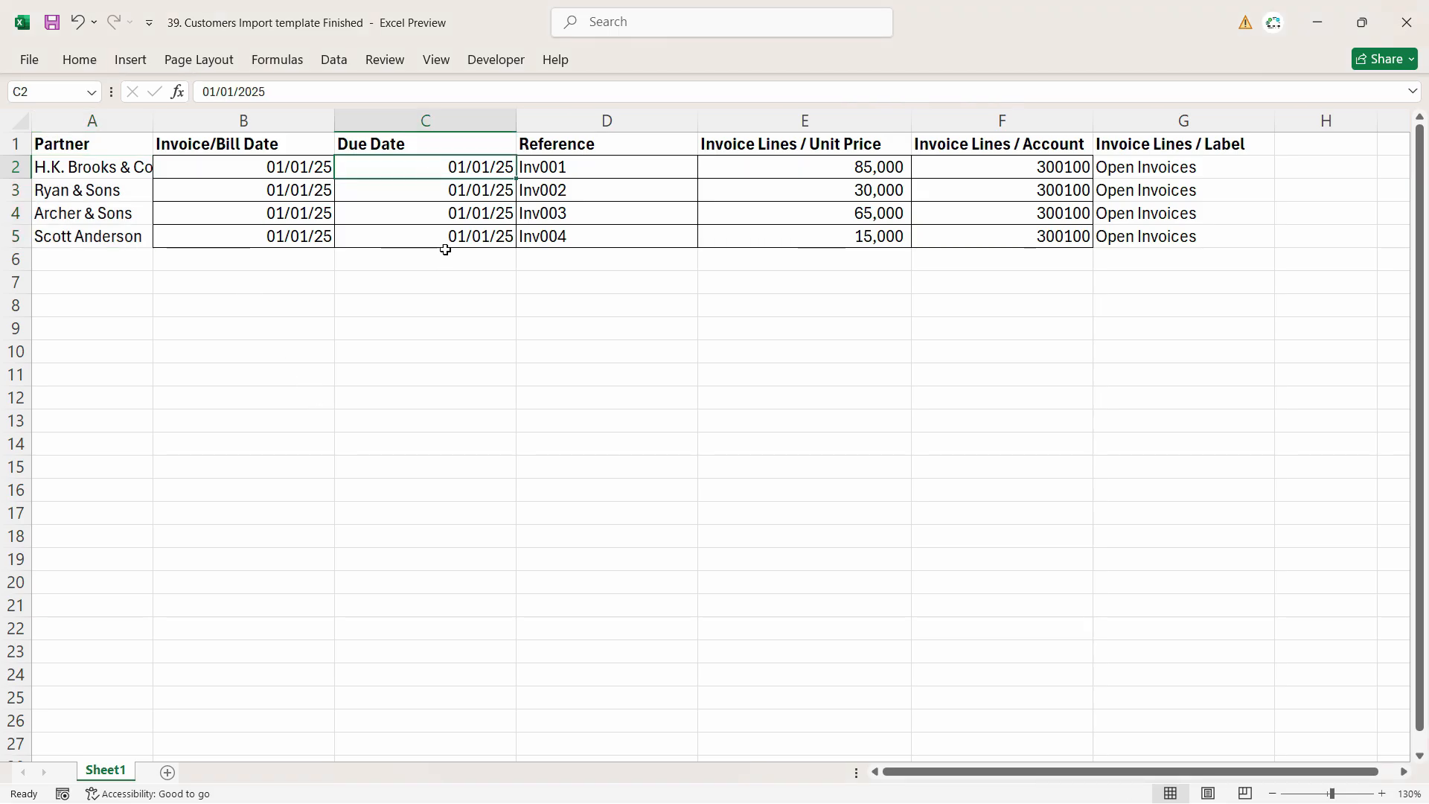
# Copy the four customer balances from the Empire textiles workbook and paste them as values into the Invoice Lines / Unit Price column
pyautogui.click(588, 171)
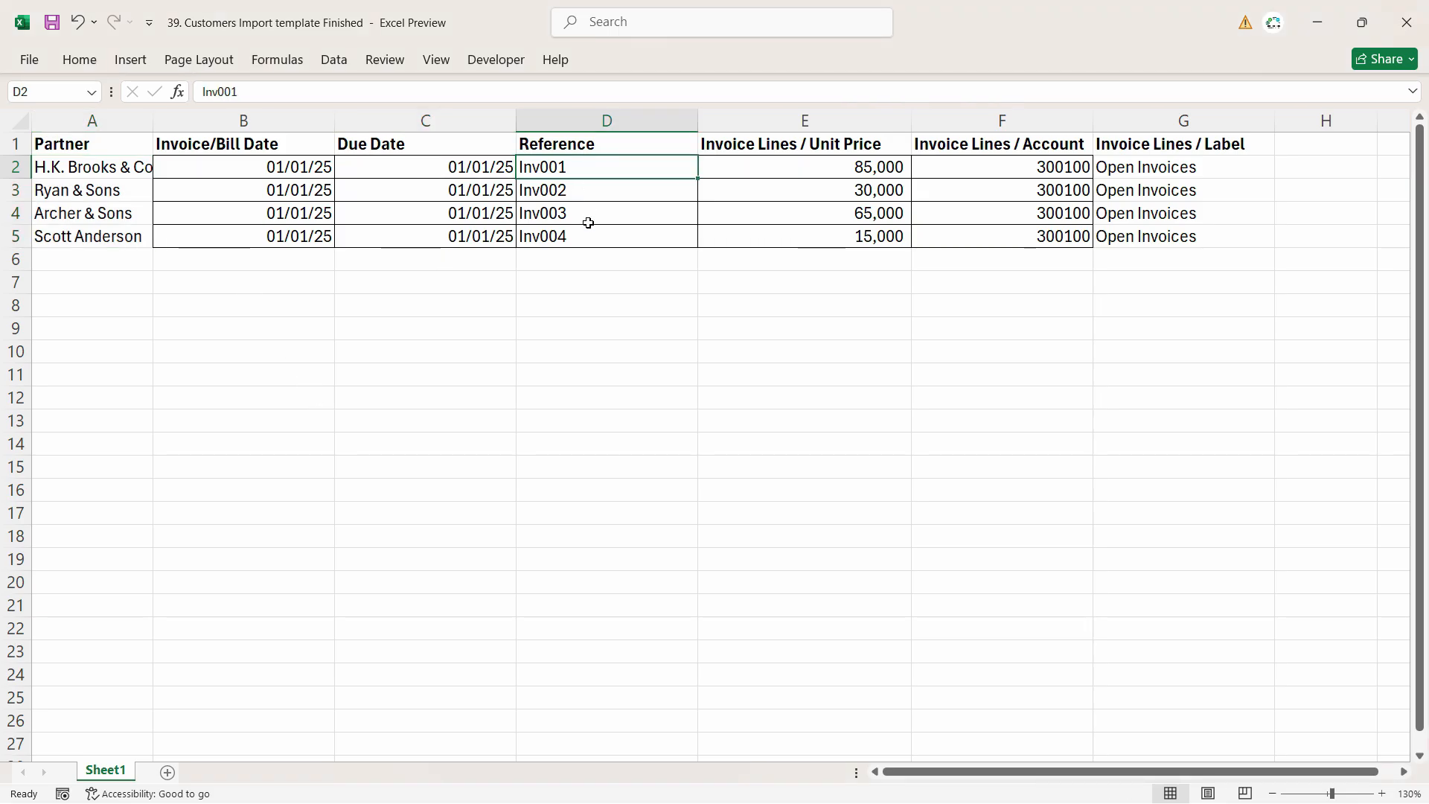
pyautogui.click(821, 184)
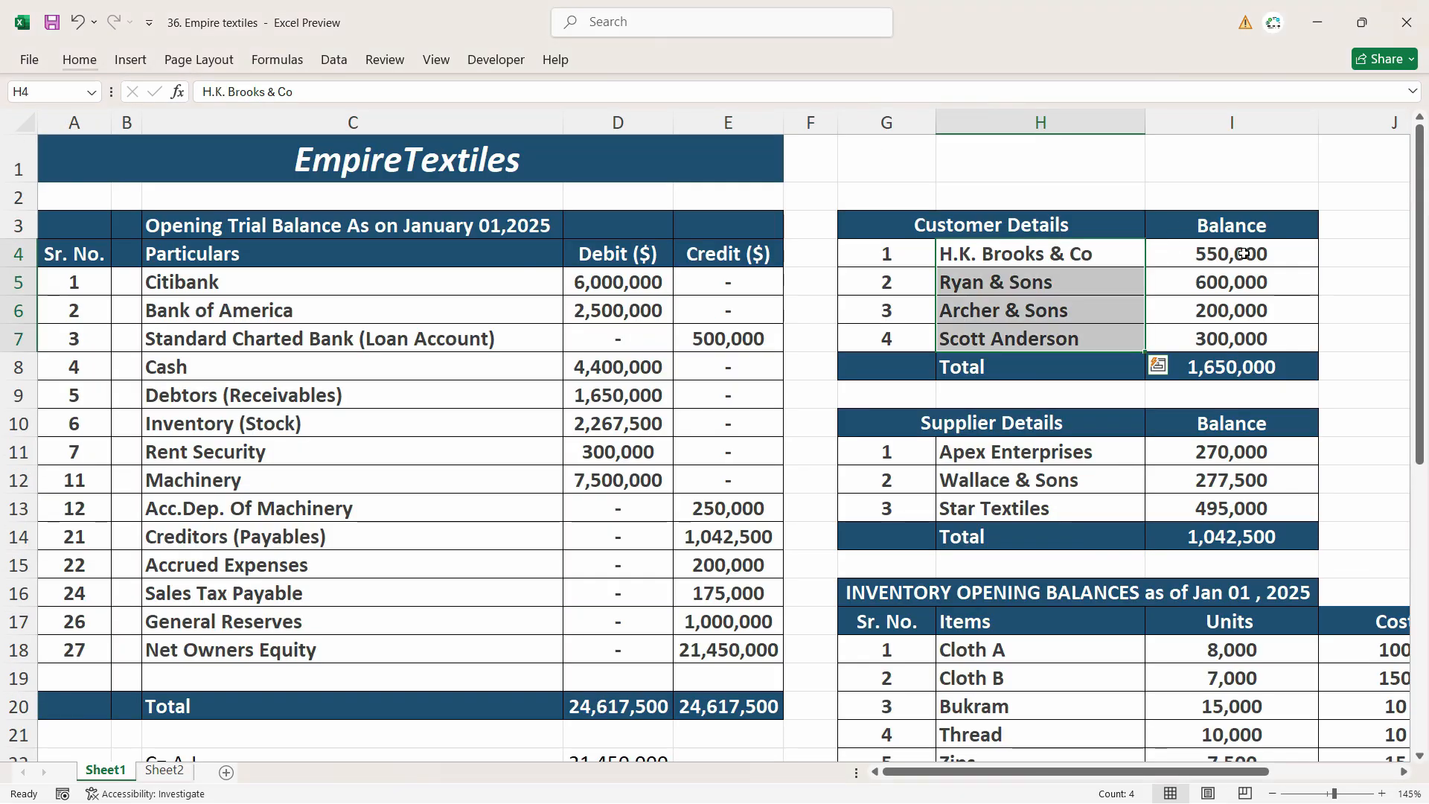
pyautogui.moveTo(1232, 254); pyautogui.dragTo(1236, 327)
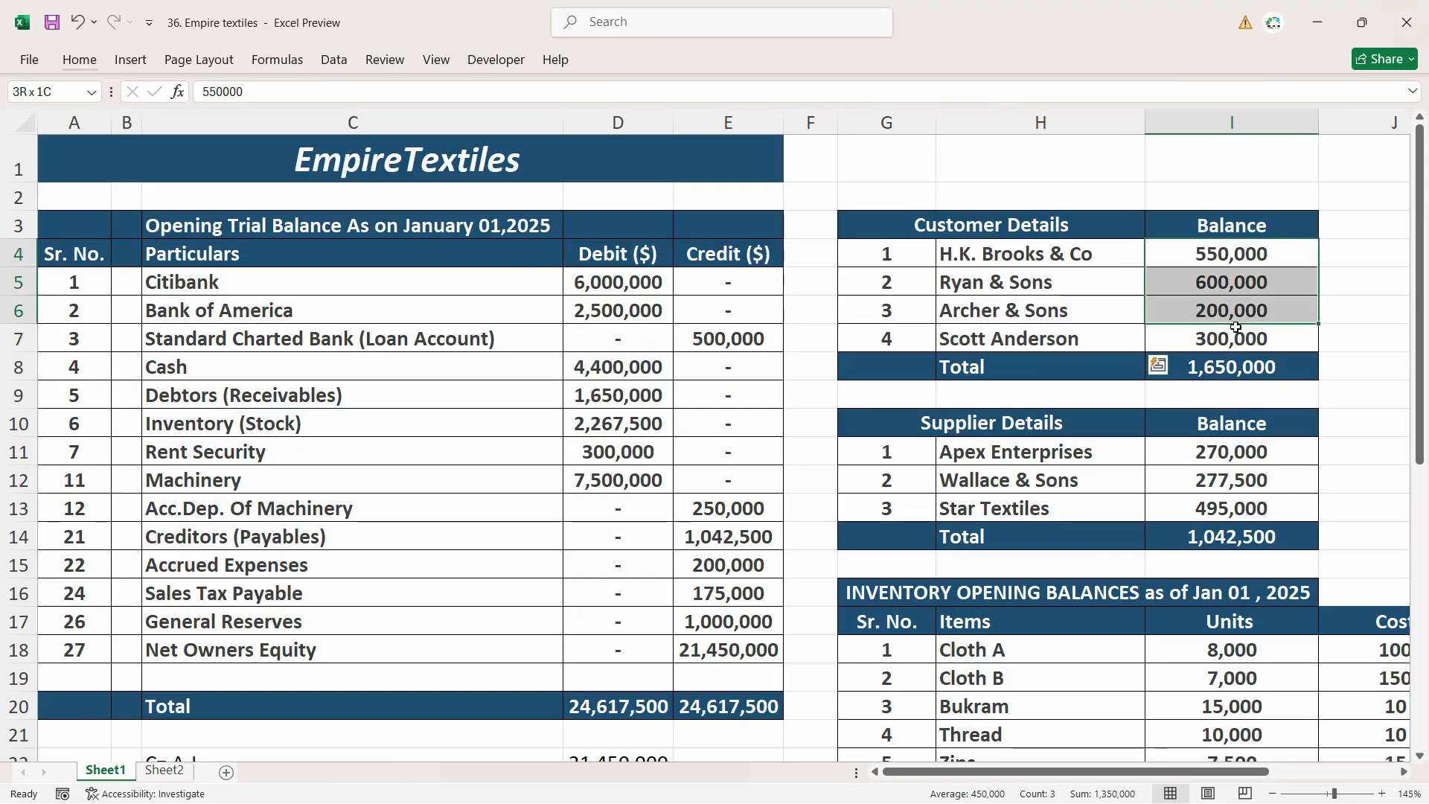
pyautogui.hotkey('ctrl', 'c')
pyautogui.hotkey('alt', 'Tab')
pyautogui.click(810, 161)
pyautogui.rightClick(816, 162)
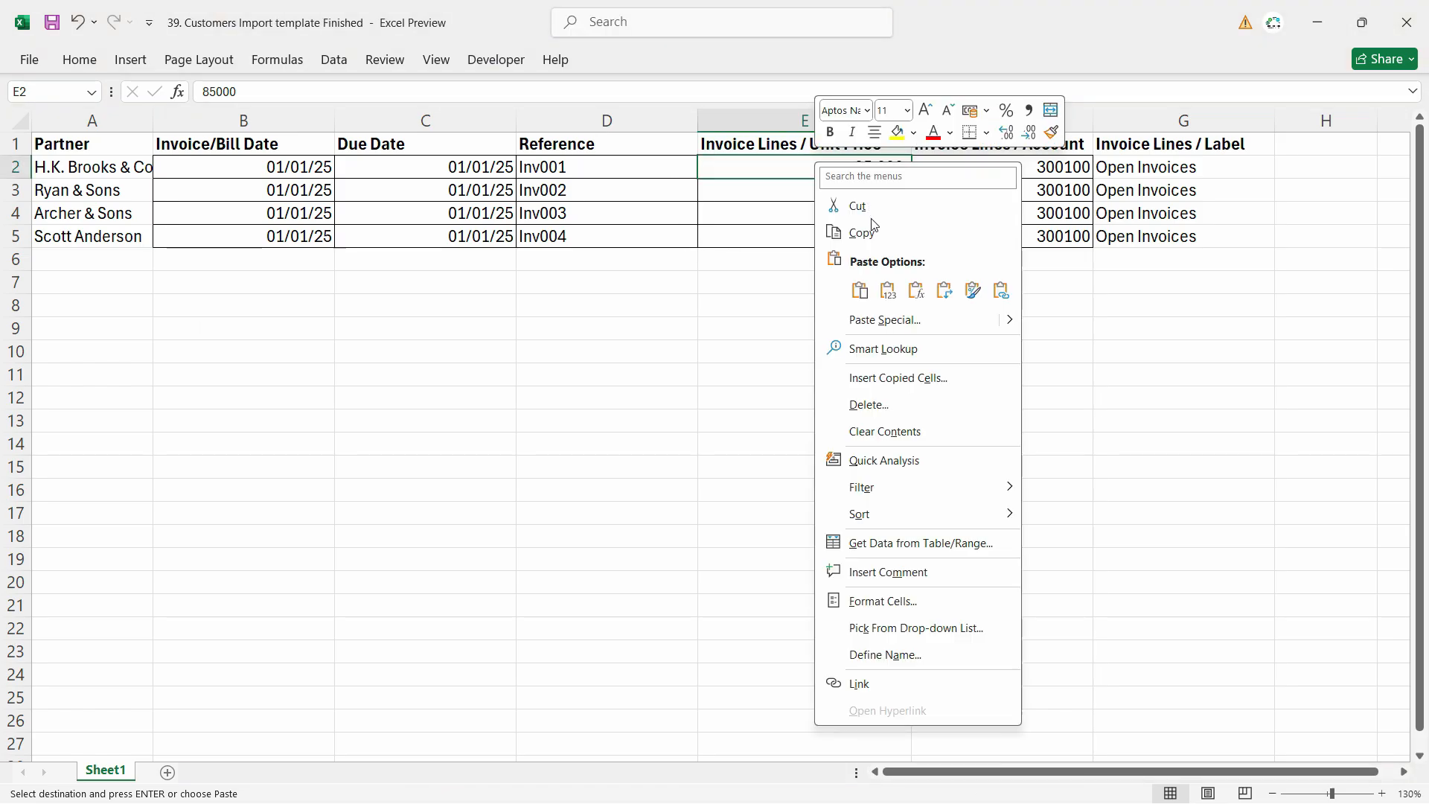
pyautogui.click(888, 290)
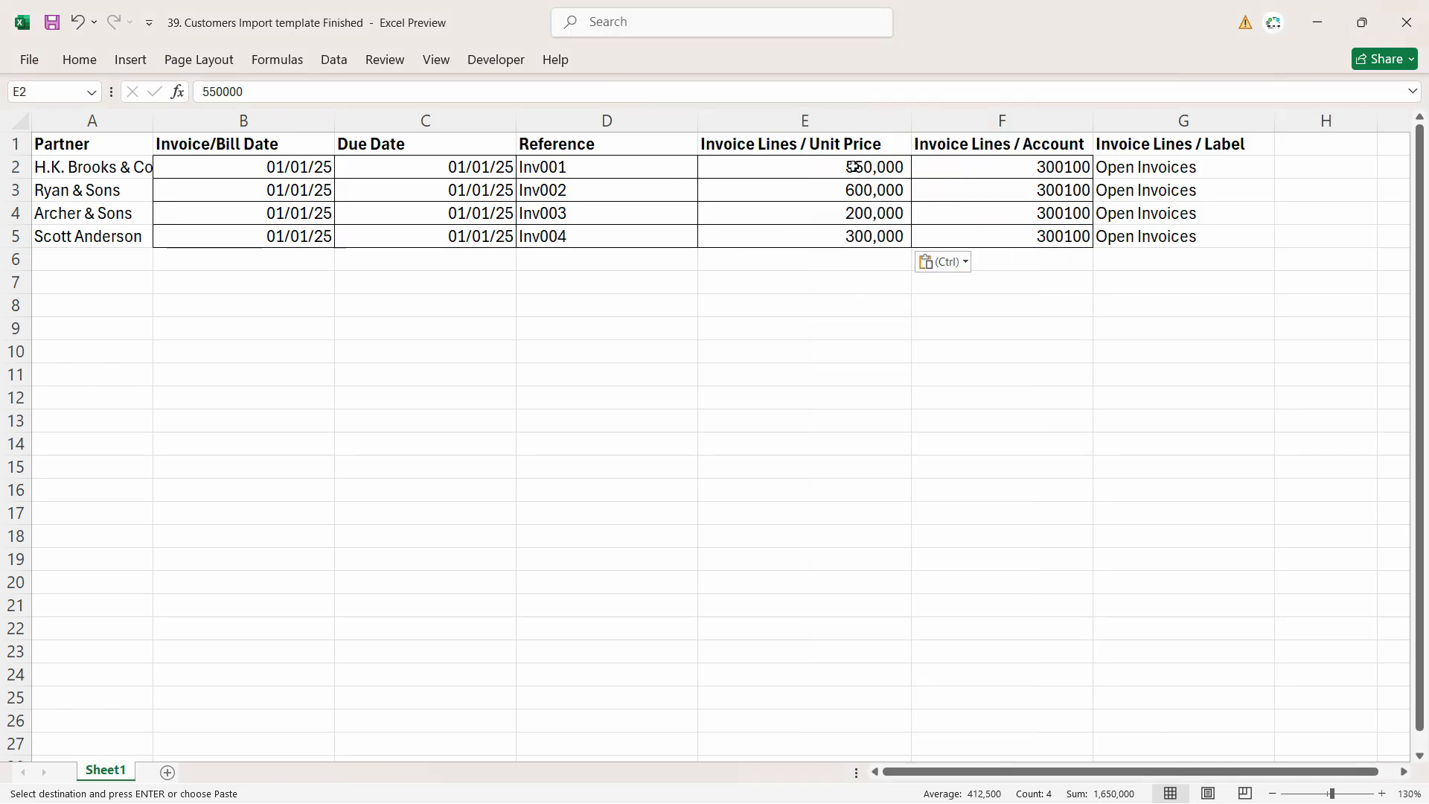
pyautogui.moveTo(853, 166); pyautogui.dragTo(836, 243)
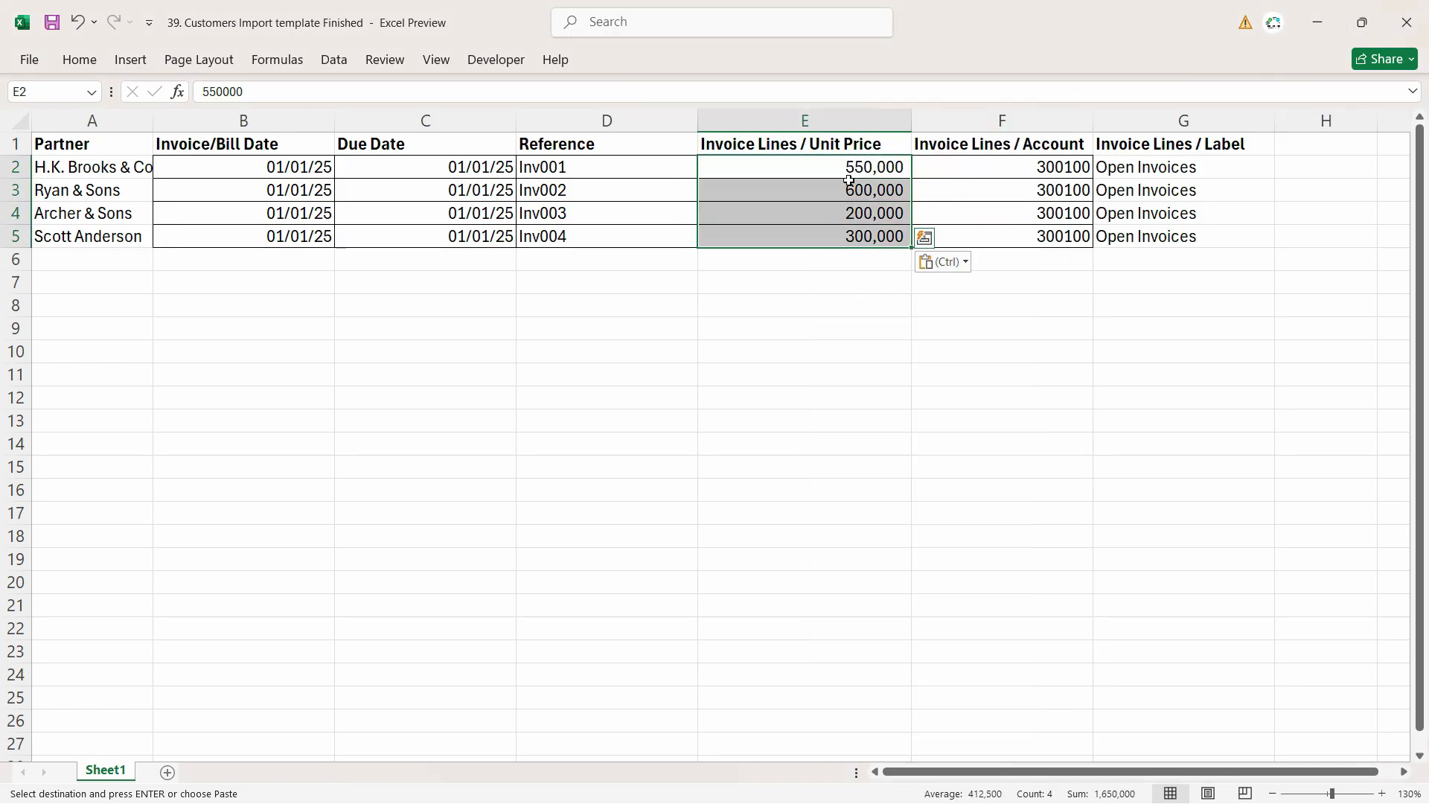
# Review the Invoice Lines / Account codes in F2:F5 against the accounts in the Empire textiles opening trial balance
pyautogui.click(1041, 170)
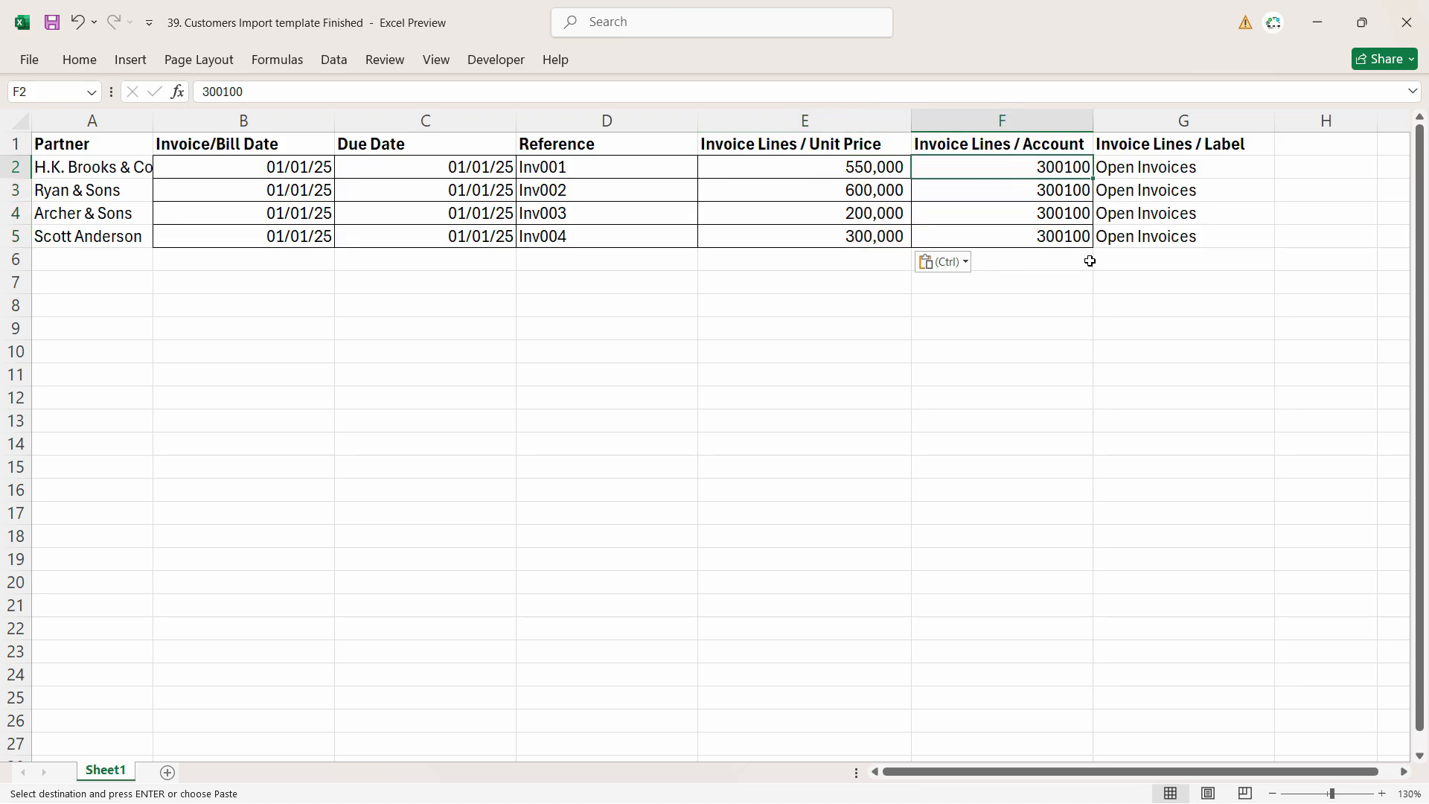
pyautogui.moveTo(1047, 172); pyautogui.dragTo(1052, 244)
pyautogui.click(1063, 166)
pyautogui.moveTo(1062, 168); pyautogui.dragTo(1059, 239)
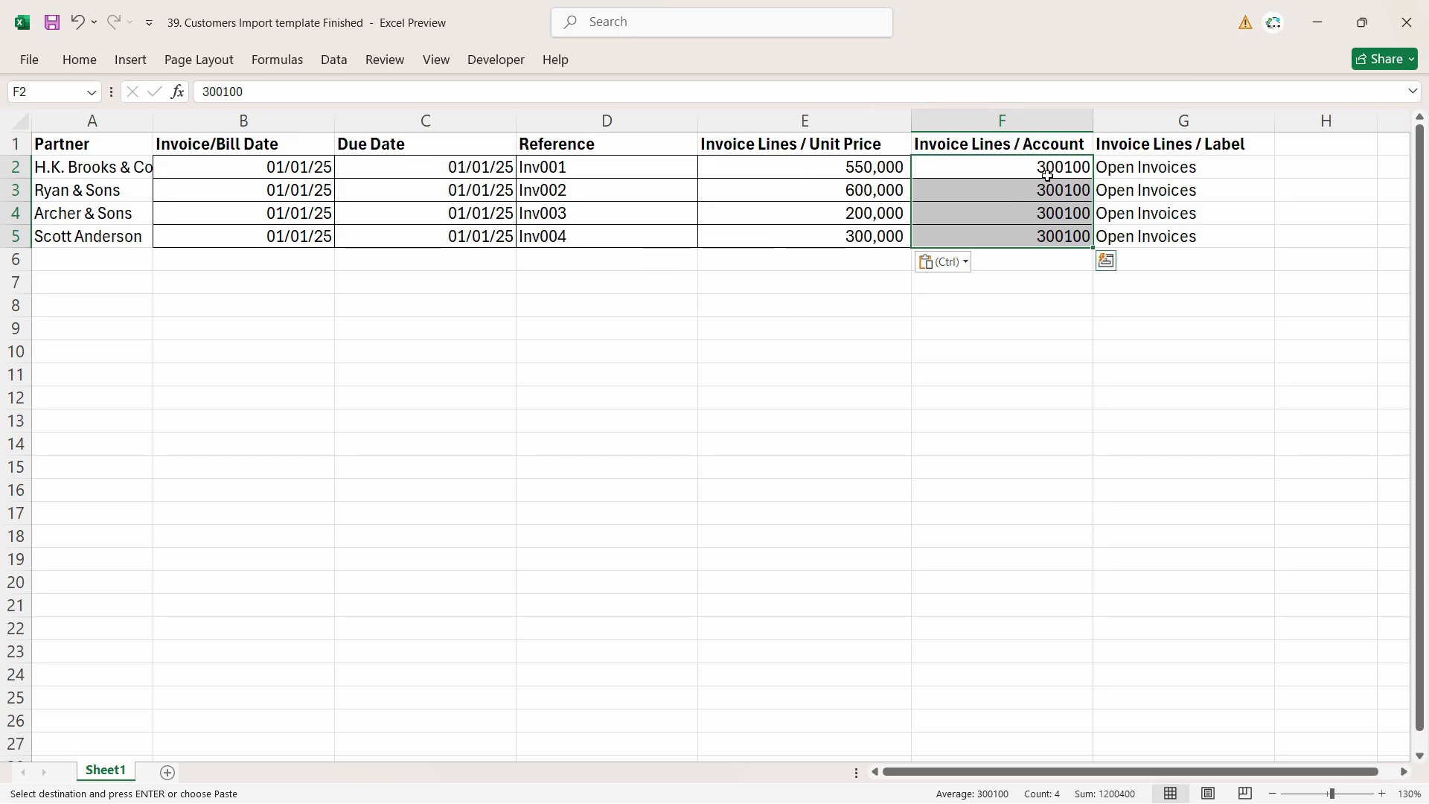
pyautogui.moveTo(1052, 171); pyautogui.dragTo(1043, 238)
pyautogui.hotkey('alt', 'Tab')
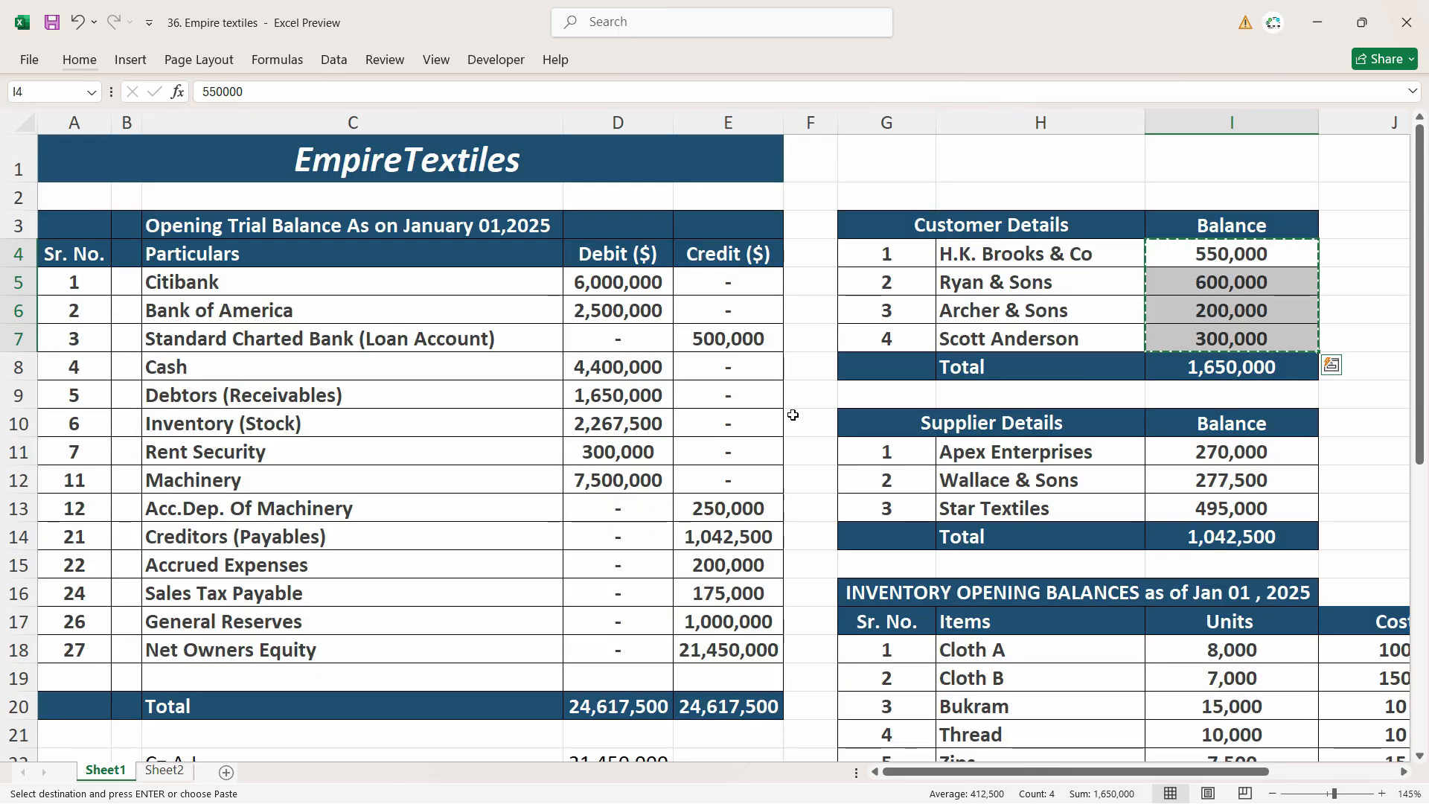
pyautogui.hotkey('alt', 'Tab')
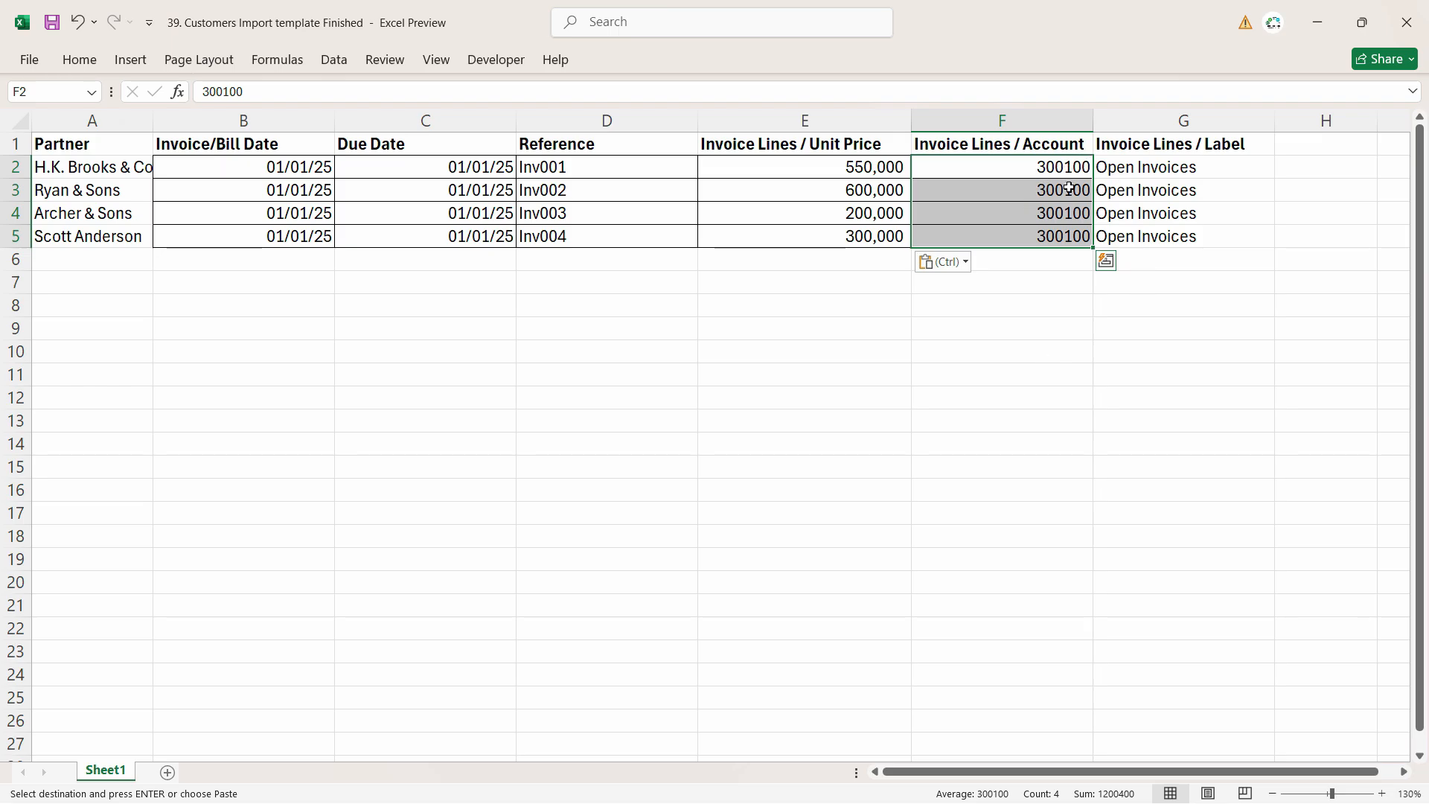
pyautogui.click(1057, 237)
pyautogui.moveTo(1052, 172); pyautogui.dragTo(1041, 235)
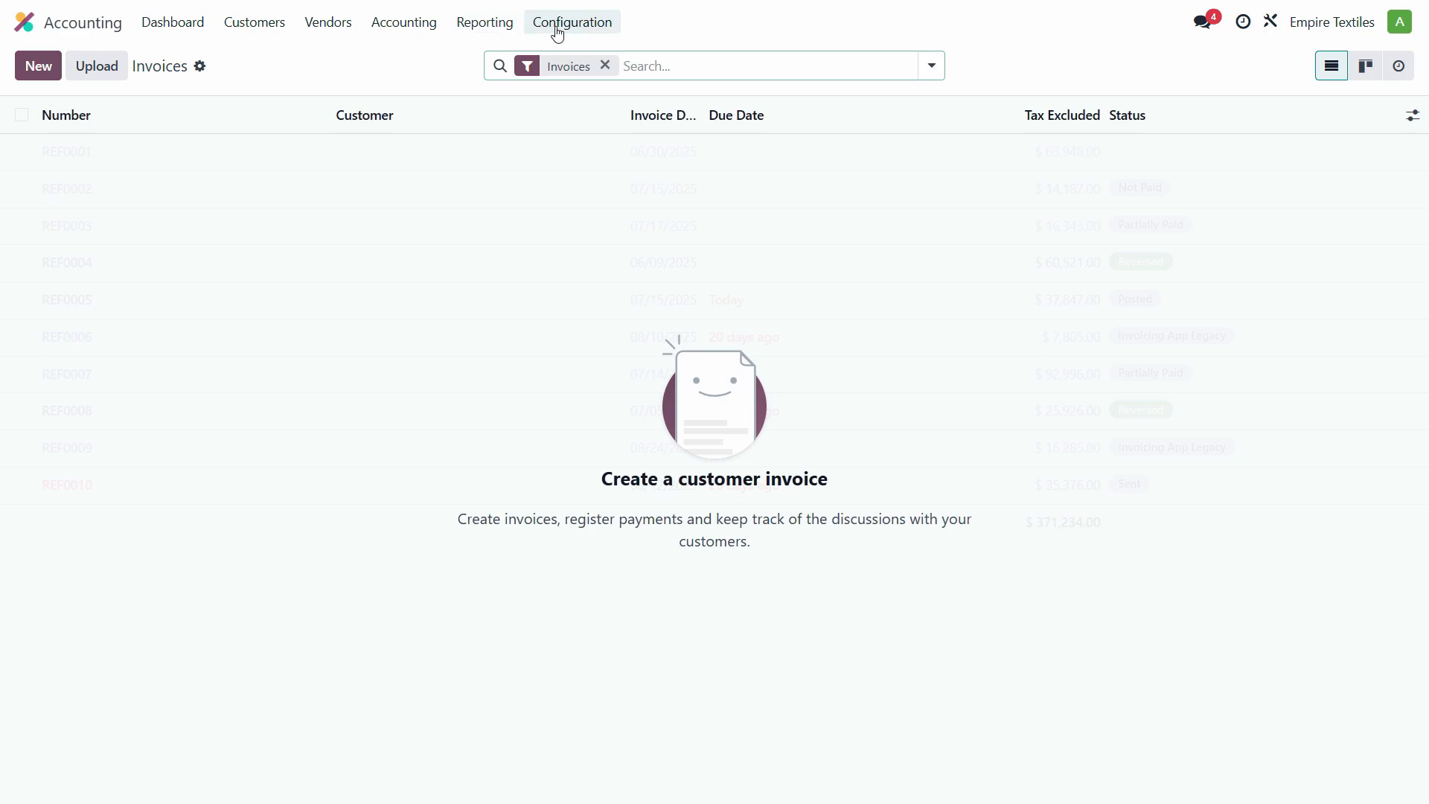
# Switch to Odoo and search the Chart of Accounts for "suspence"
pyautogui.click(558, 34)
pyautogui.click(594, 111)
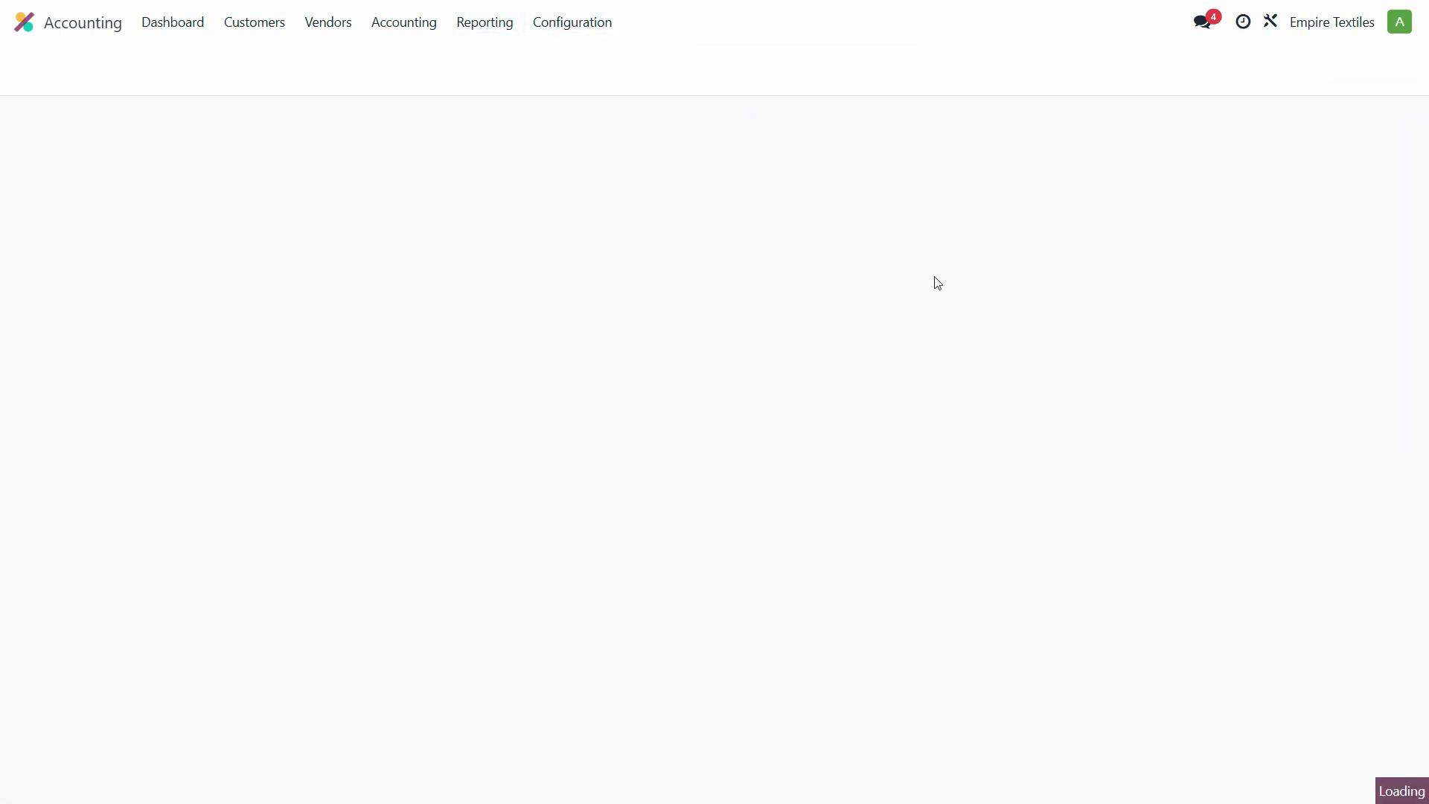
pyautogui.click(686, 66)
pyautogui.write('s')
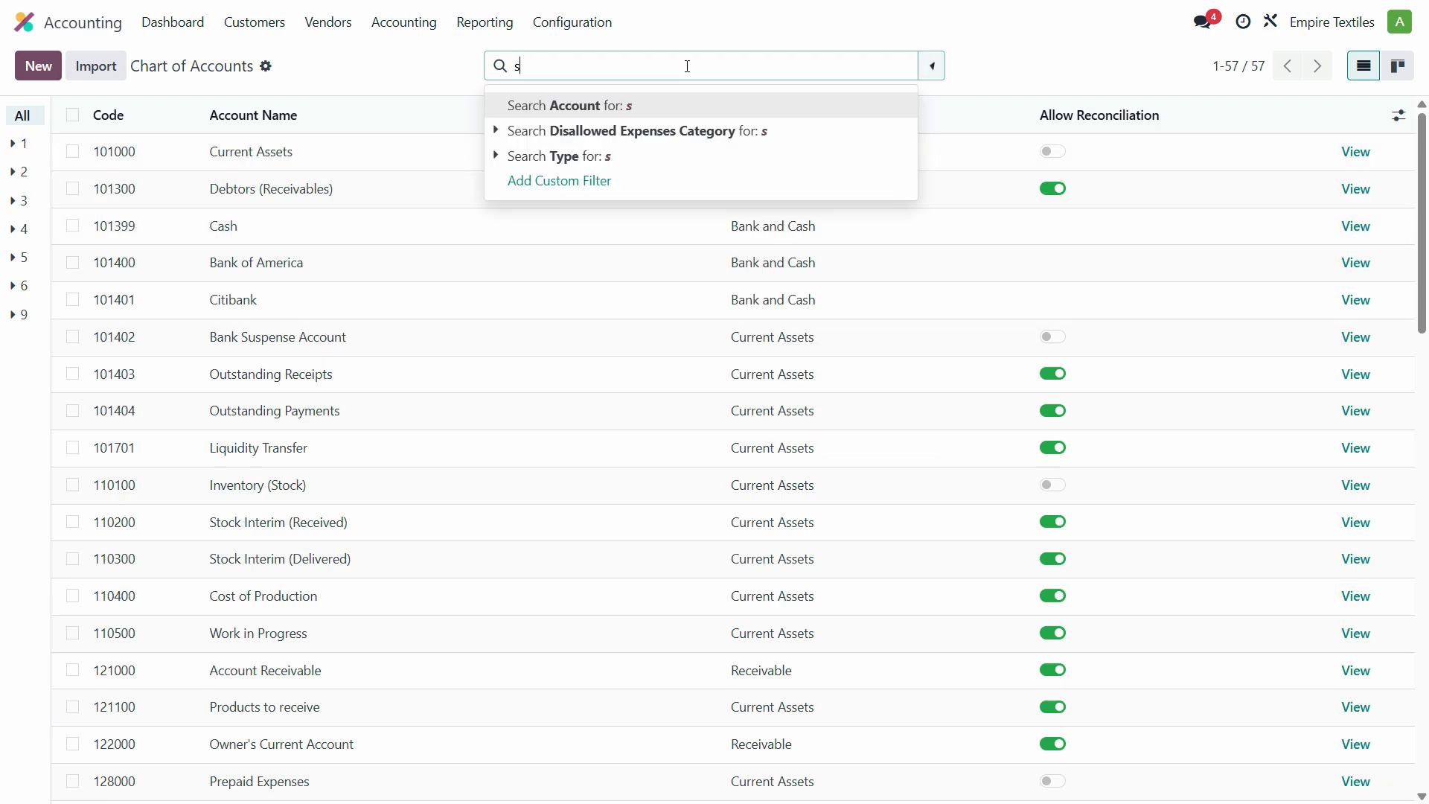
pyautogui.write('uspence')
pyautogui.press('Return')
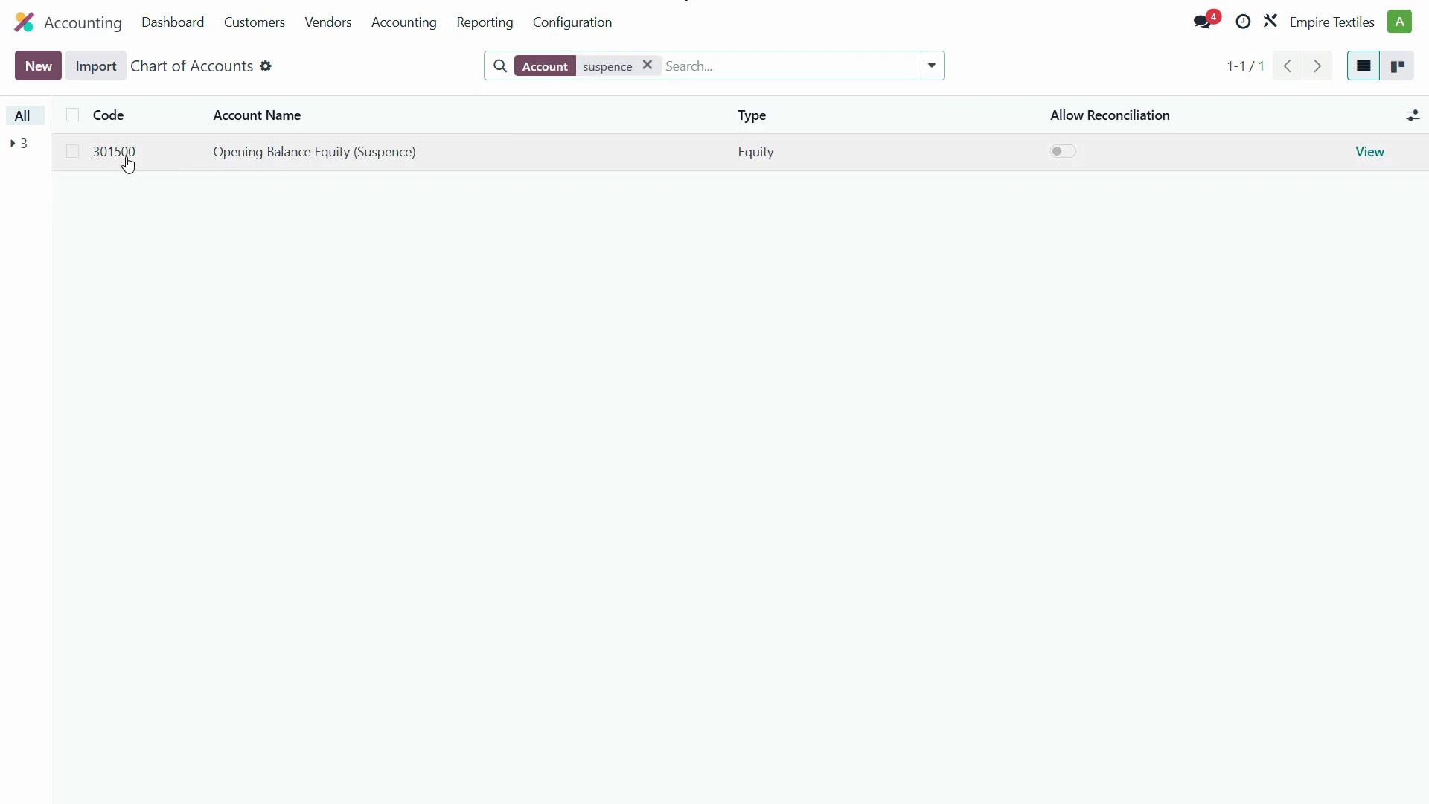
# Copy the suspense account's code 301500 into the template's Invoice Lines / Account column for all four invoices (F2:F5)
pyautogui.moveTo(135, 158); pyautogui.dragTo(94, 157)
pyautogui.hotkey('ctrl', 'c')
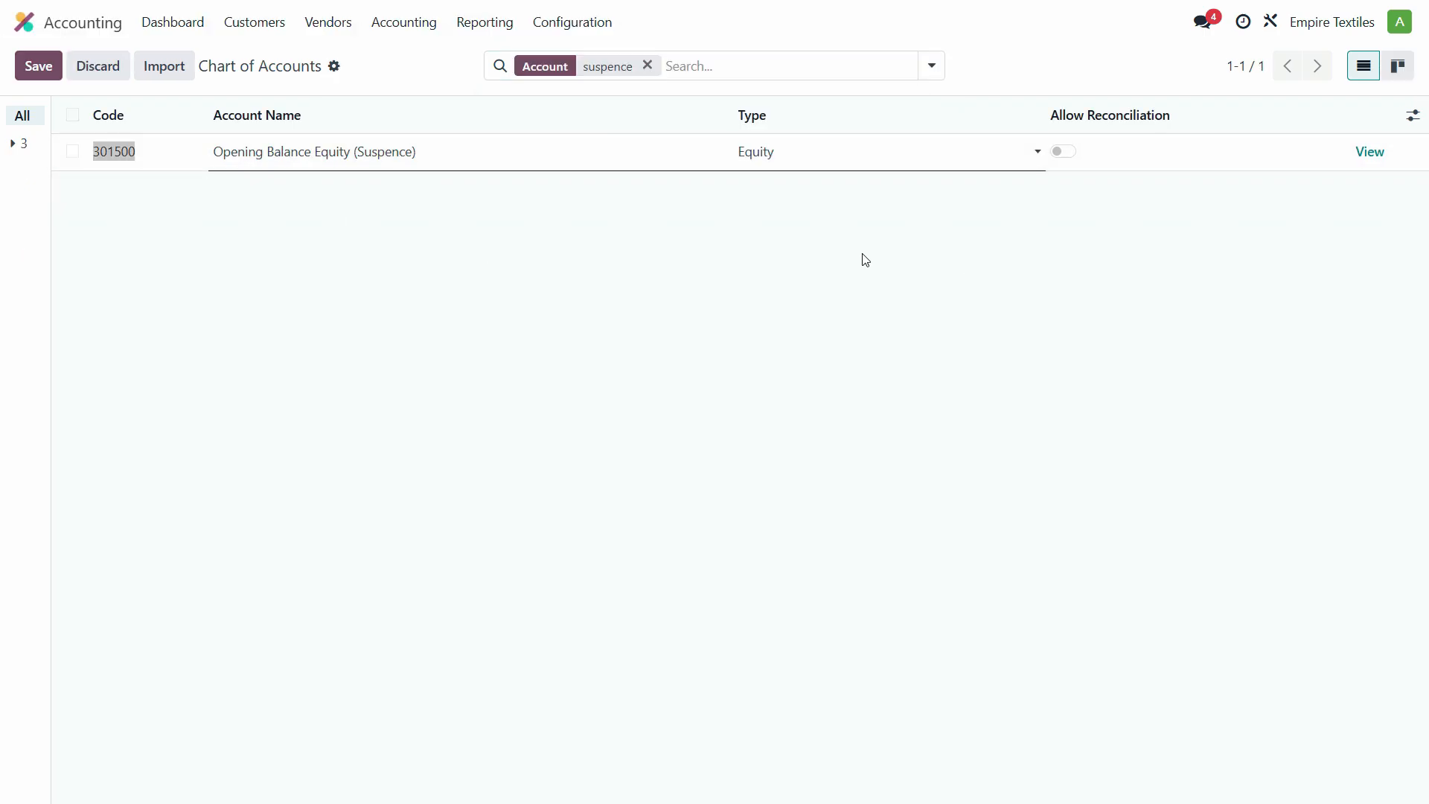
pyautogui.hotkey('alt', 'Tab')
pyautogui.hotkey('ctrl', 'v')
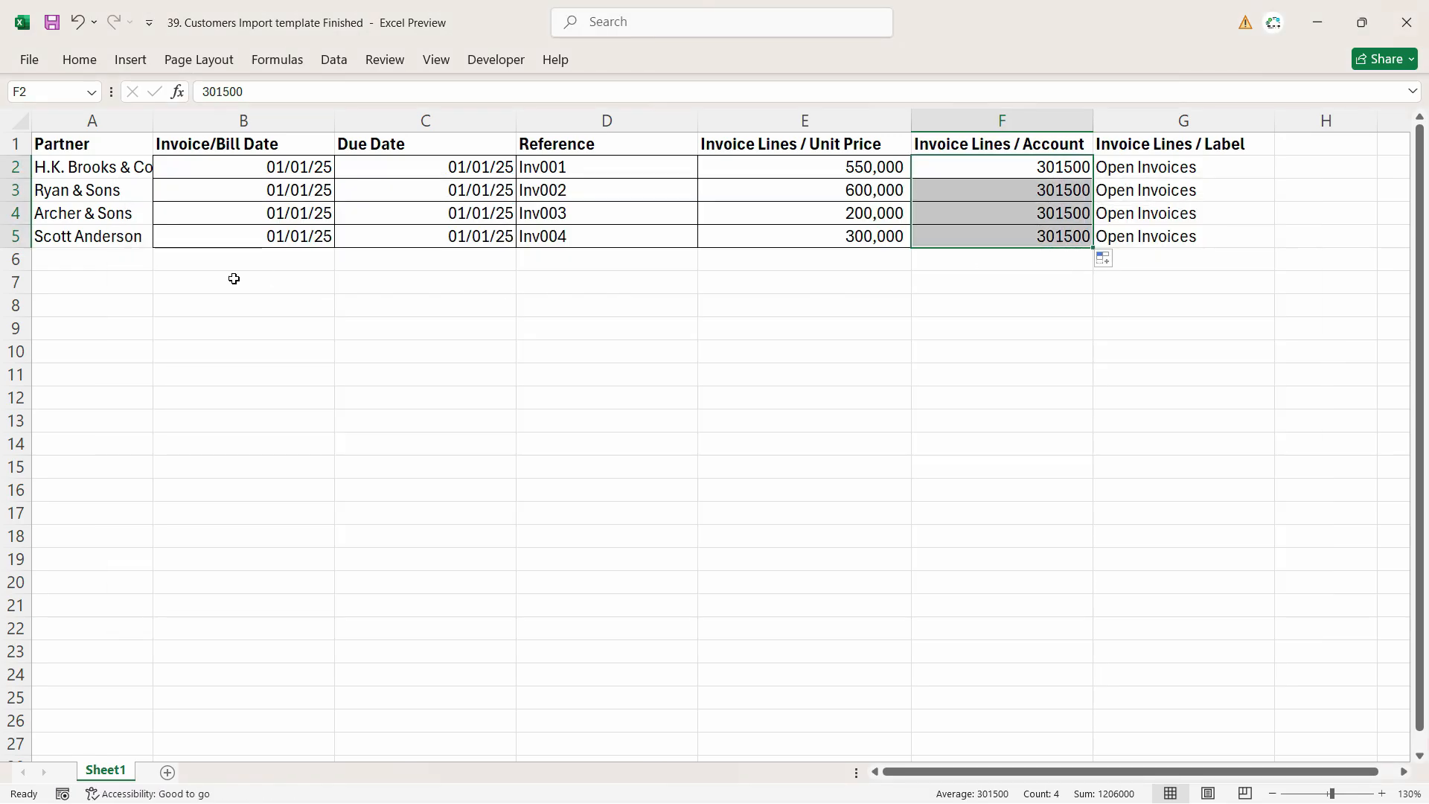
# Close the customers import template workbook and discard the open edit on the suspense account in Odoo
pyautogui.click(276, 279)
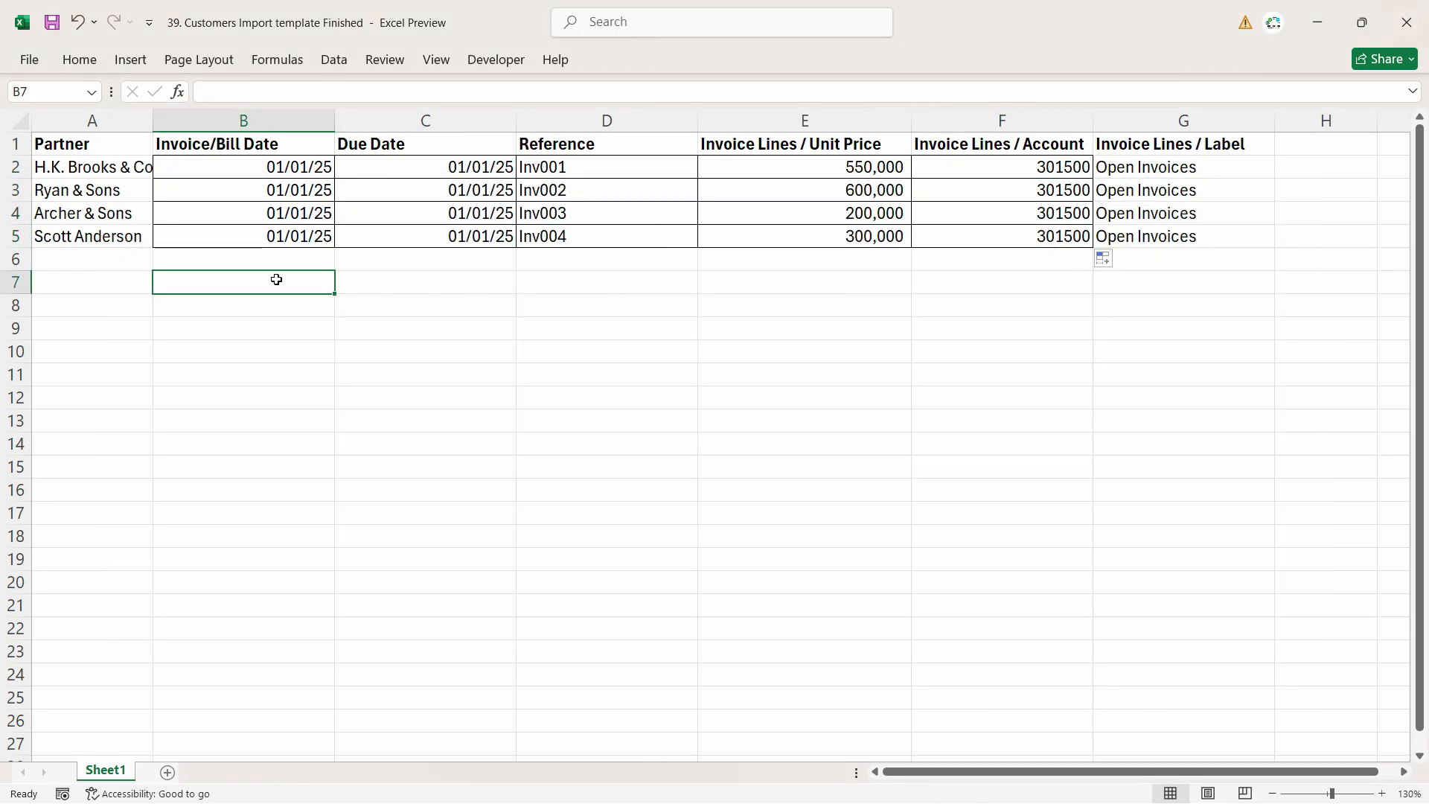
pyautogui.click(1407, 22)
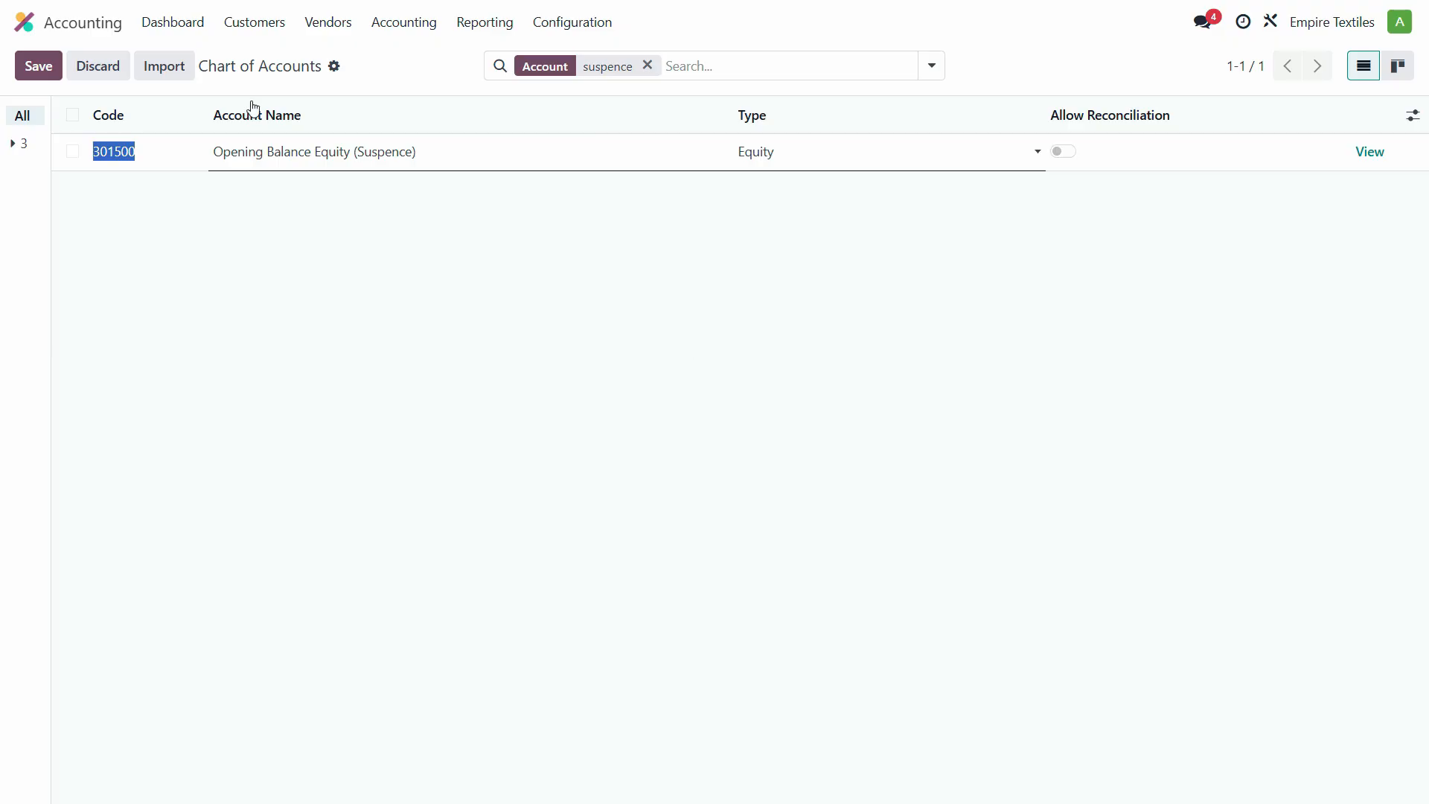
pyautogui.click(104, 77)
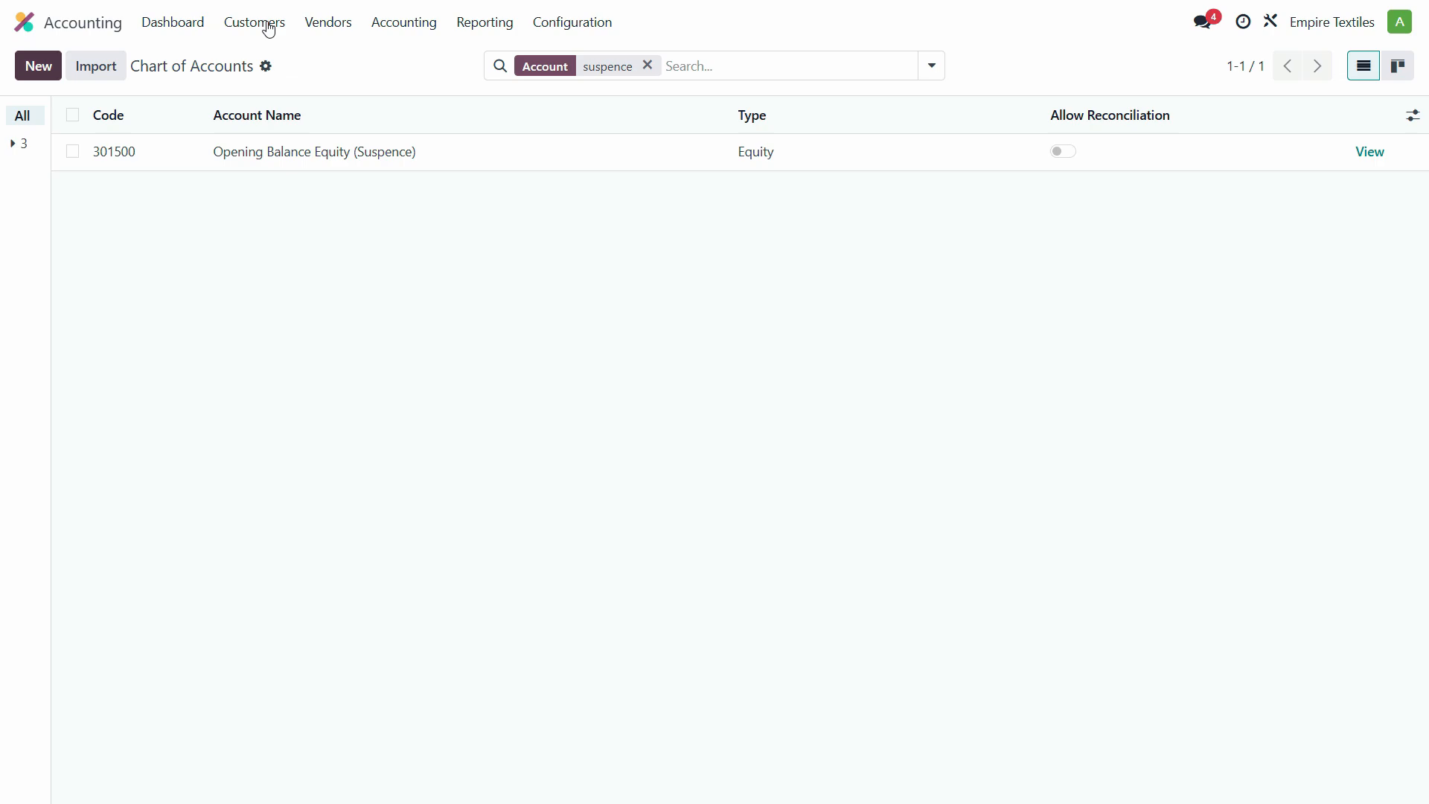
# Clear the account search filter and open the customer Invoices list
pyautogui.click(649, 66)
pyautogui.click(254, 27)
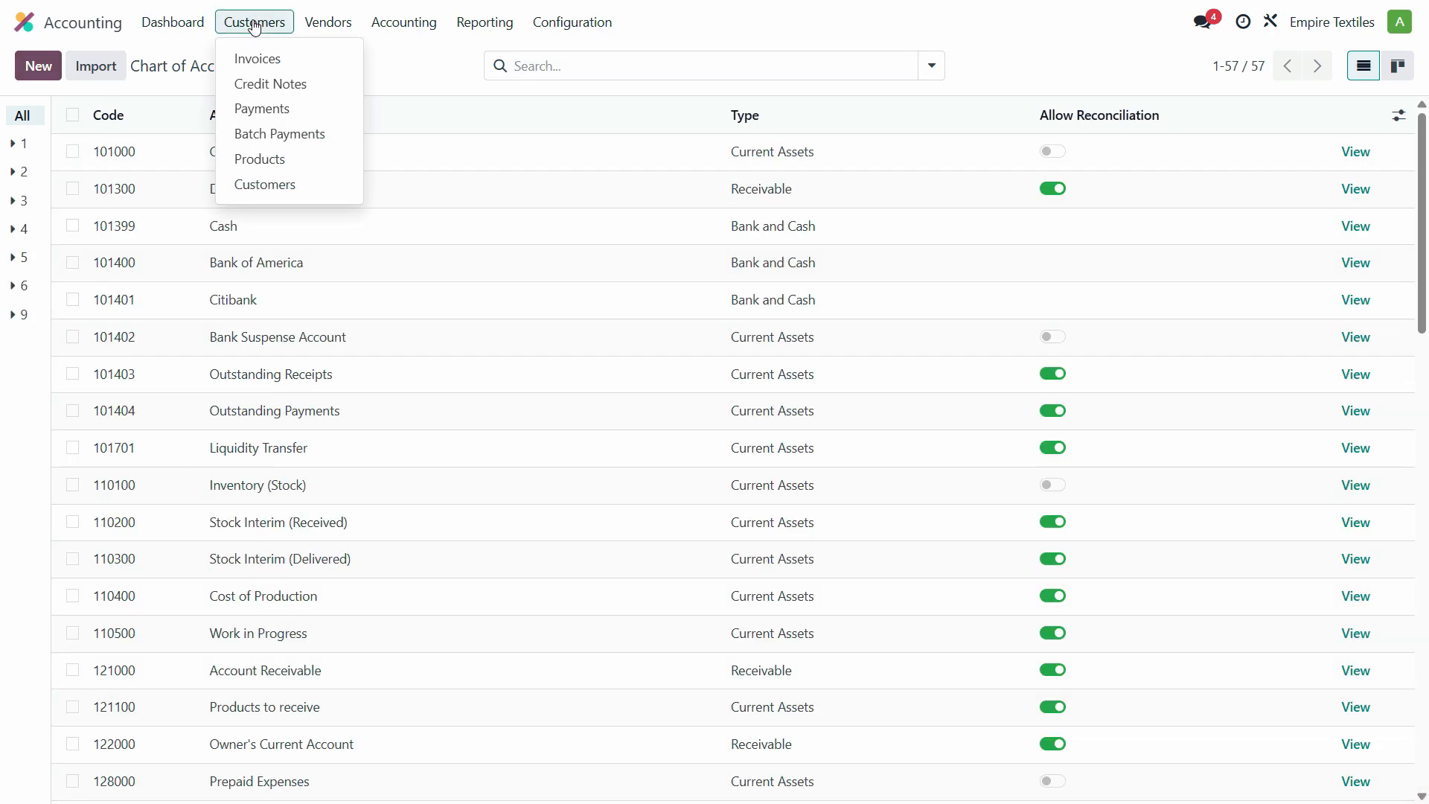
pyautogui.click(268, 69)
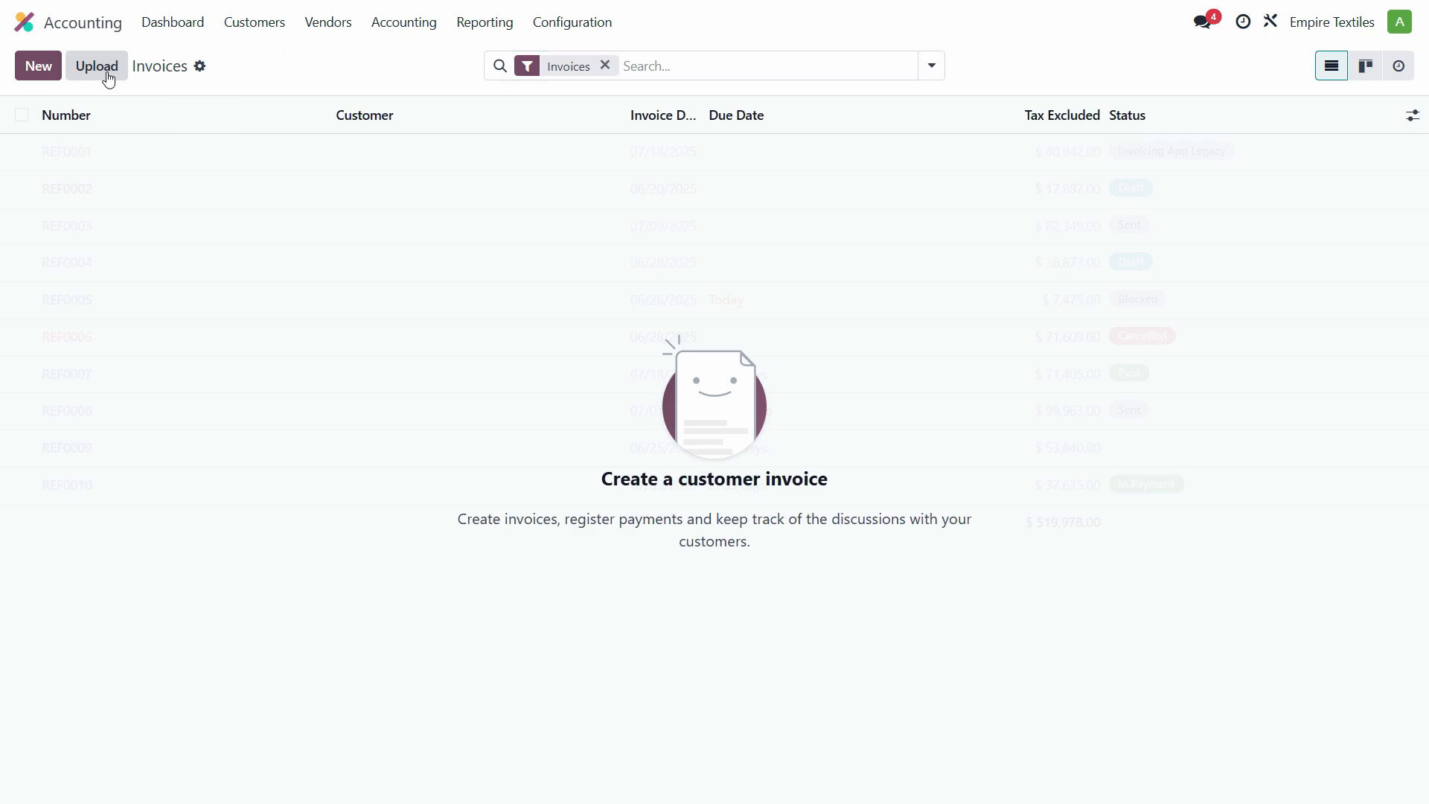
# Start a records import for customer invoices and load the file "39. Customers Import template Finished"
pyautogui.click(199, 67)
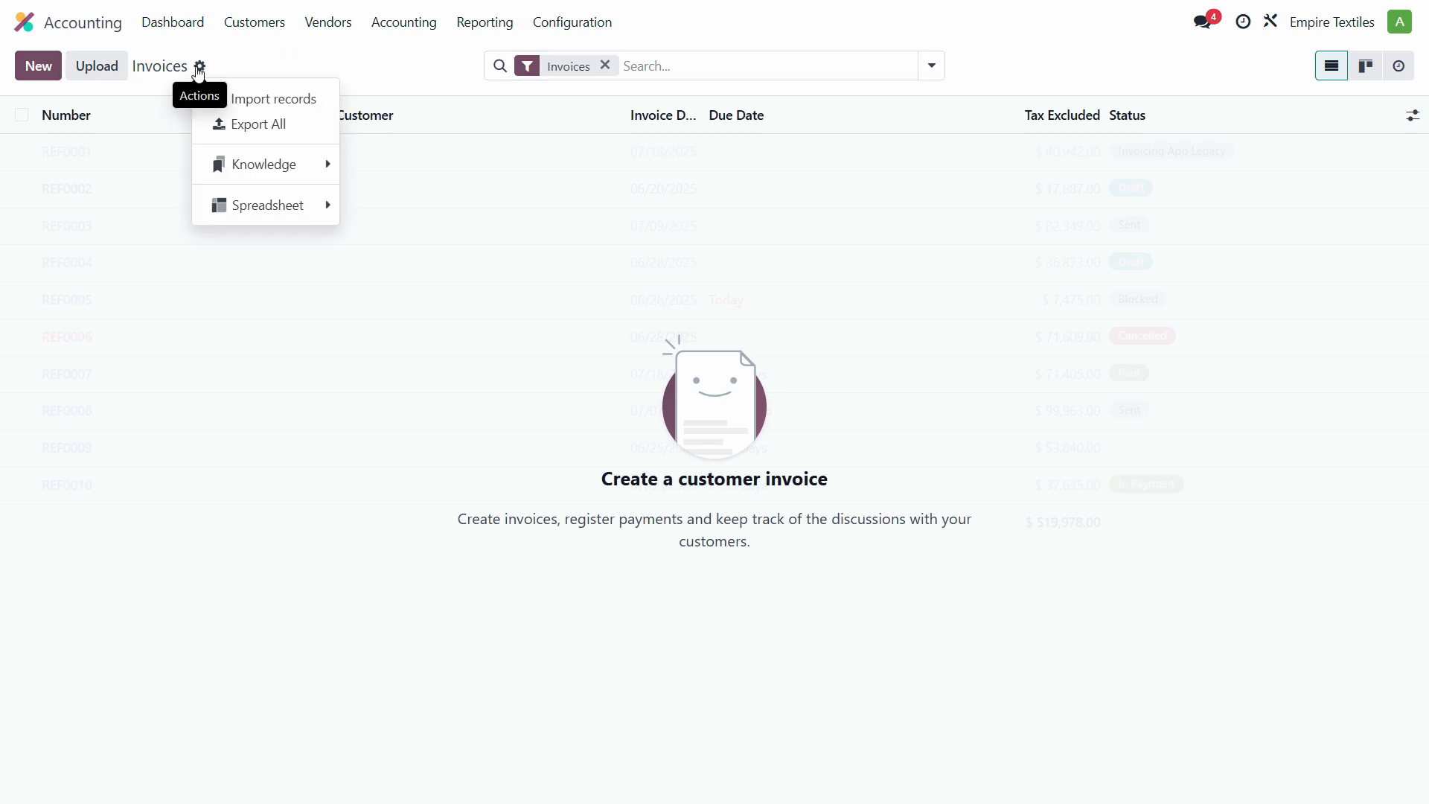
pyautogui.click(253, 104)
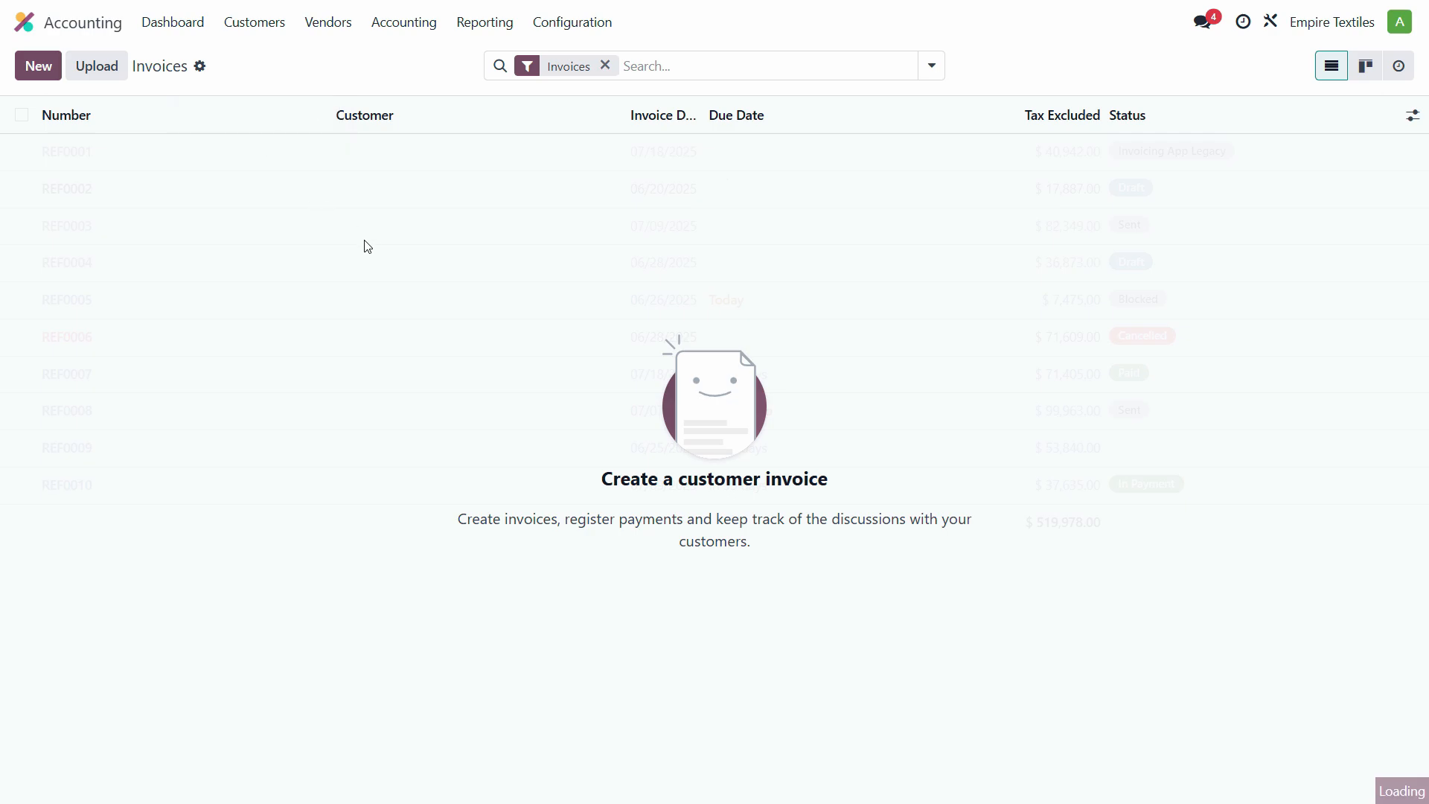
pyautogui.click(66, 79)
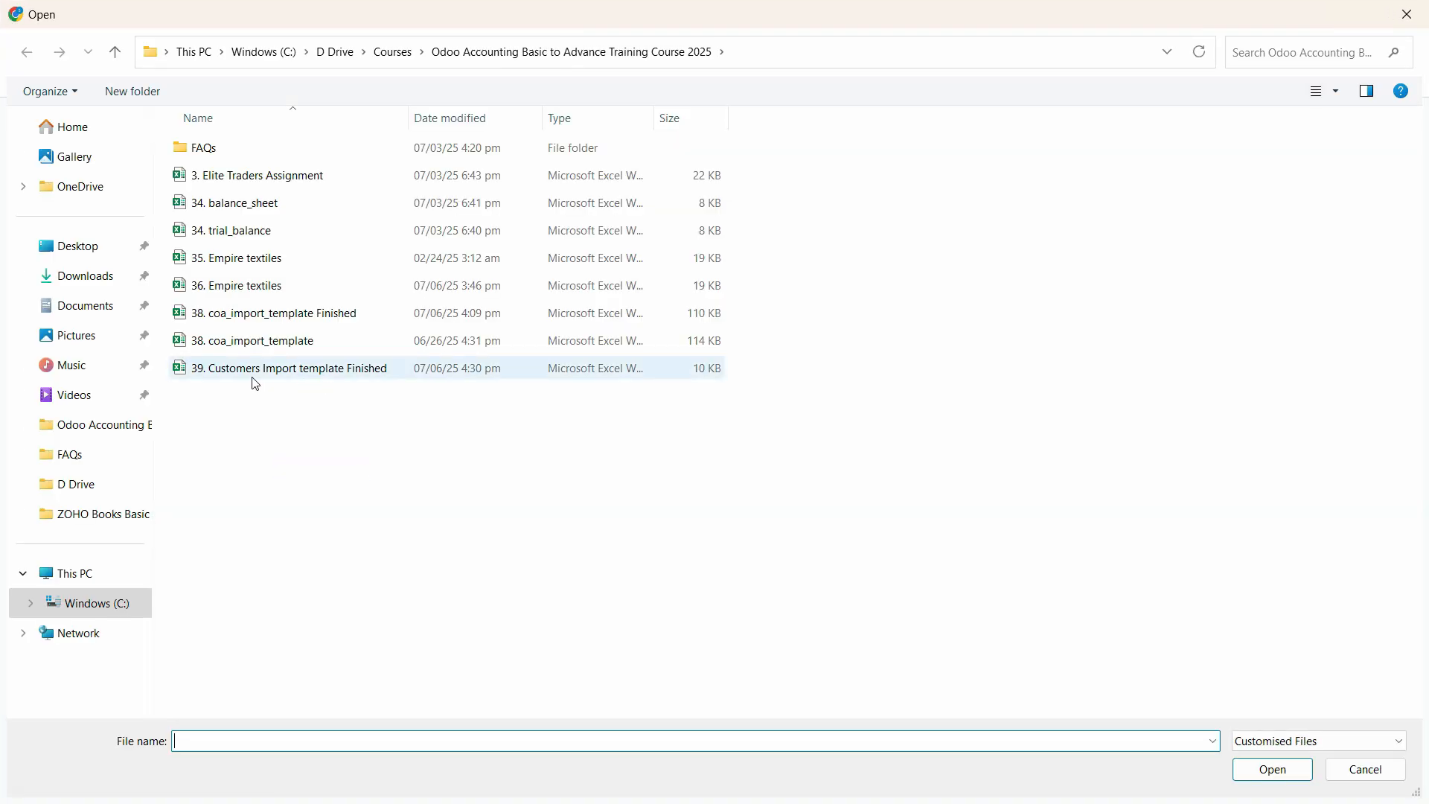
pyautogui.click(297, 370)
pyautogui.doubleClick(398, 370)
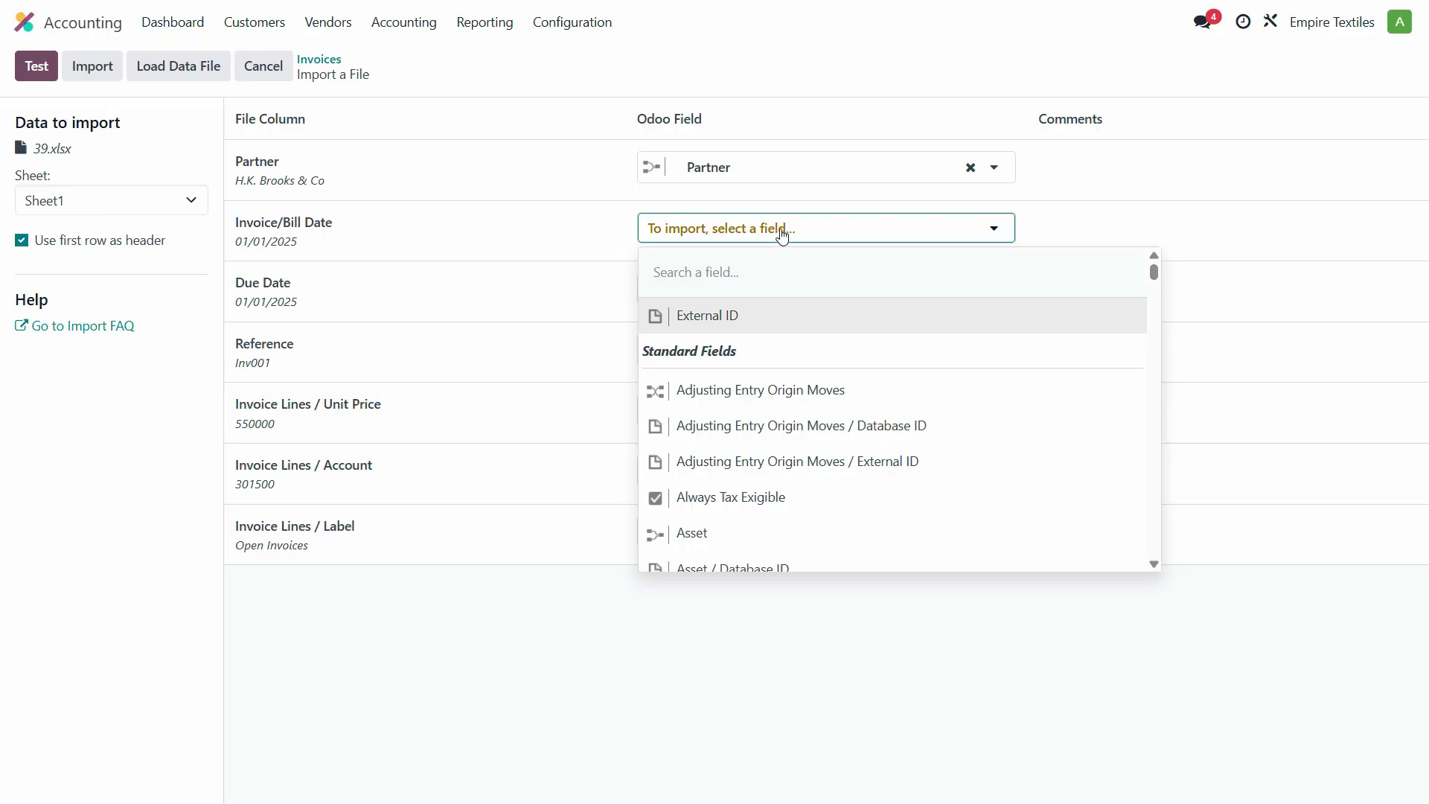
# Map the Invoice/Bill Date column to the Date field and test the import file
pyautogui.write('date')
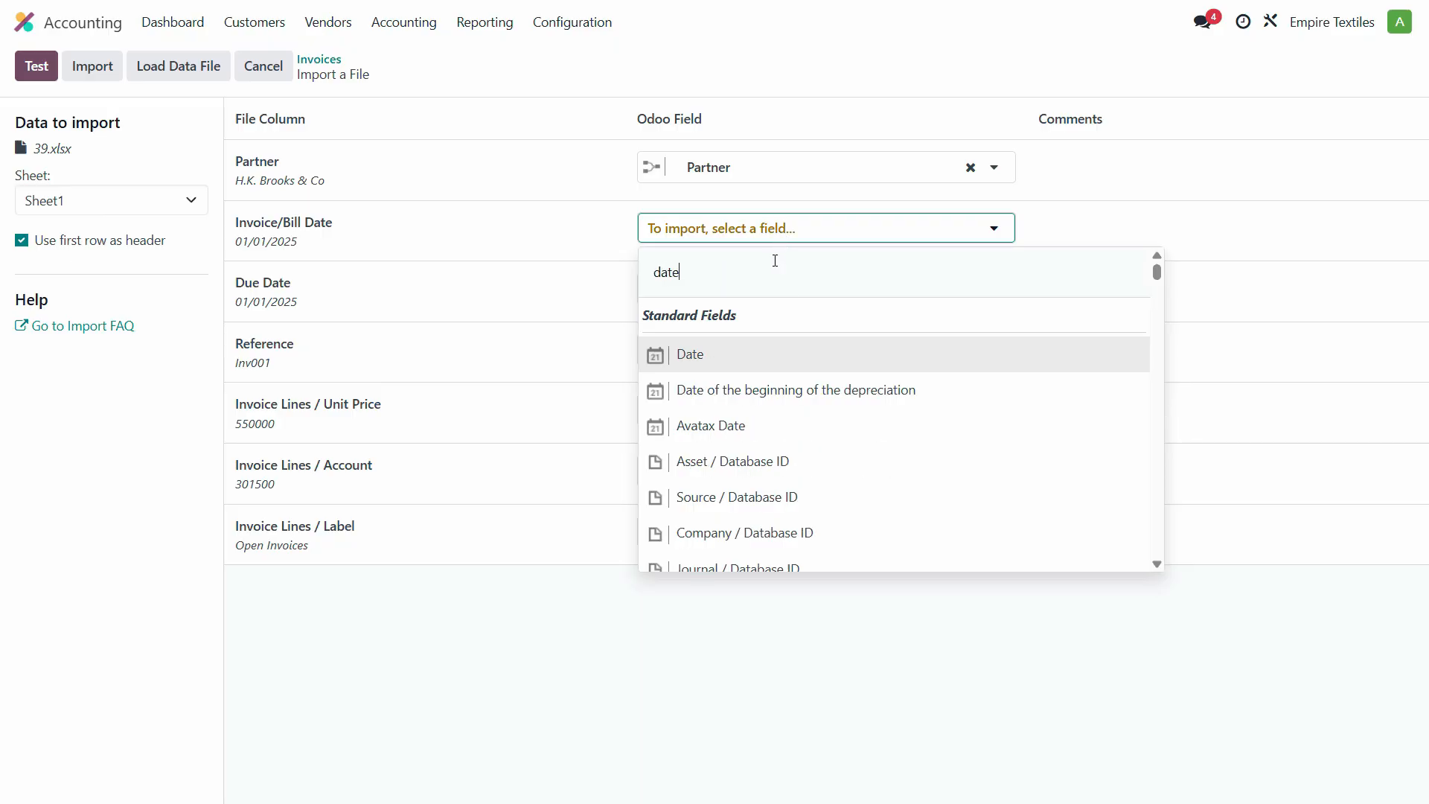
pyautogui.press('Return')
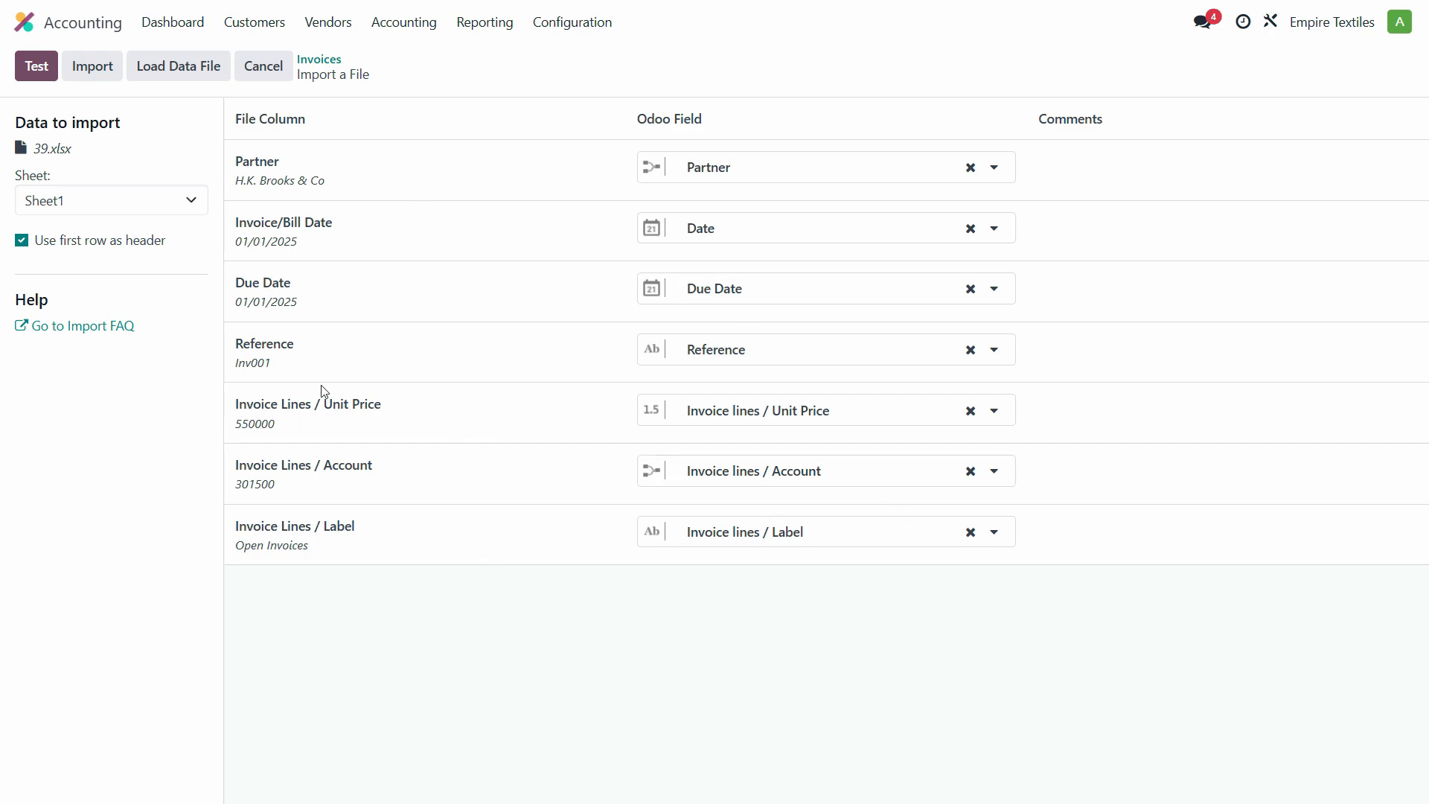
pyautogui.click(38, 74)
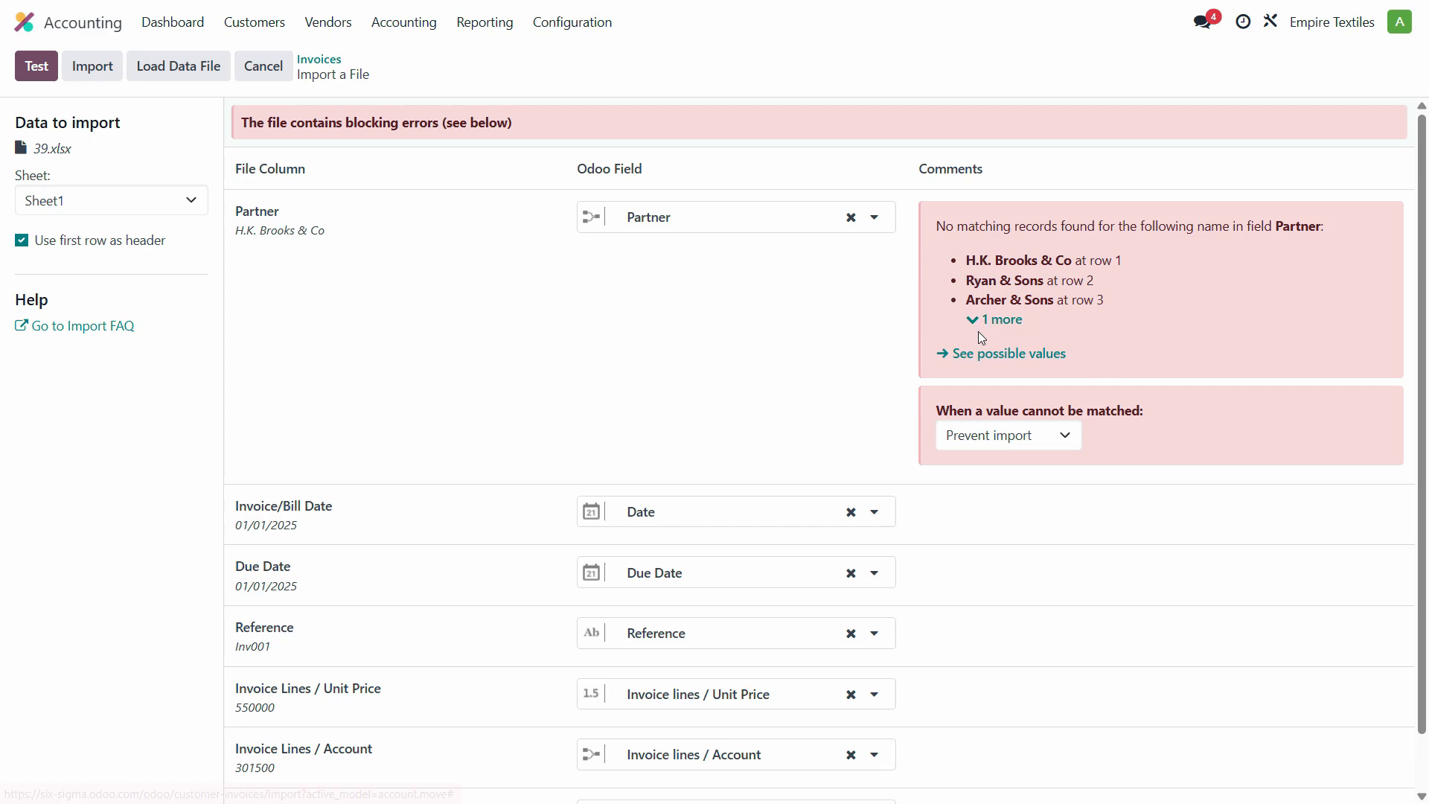
# Set unmatched Partner values to "Create new values" and import the customer invoices after retesting the file
pyautogui.click(1069, 440)
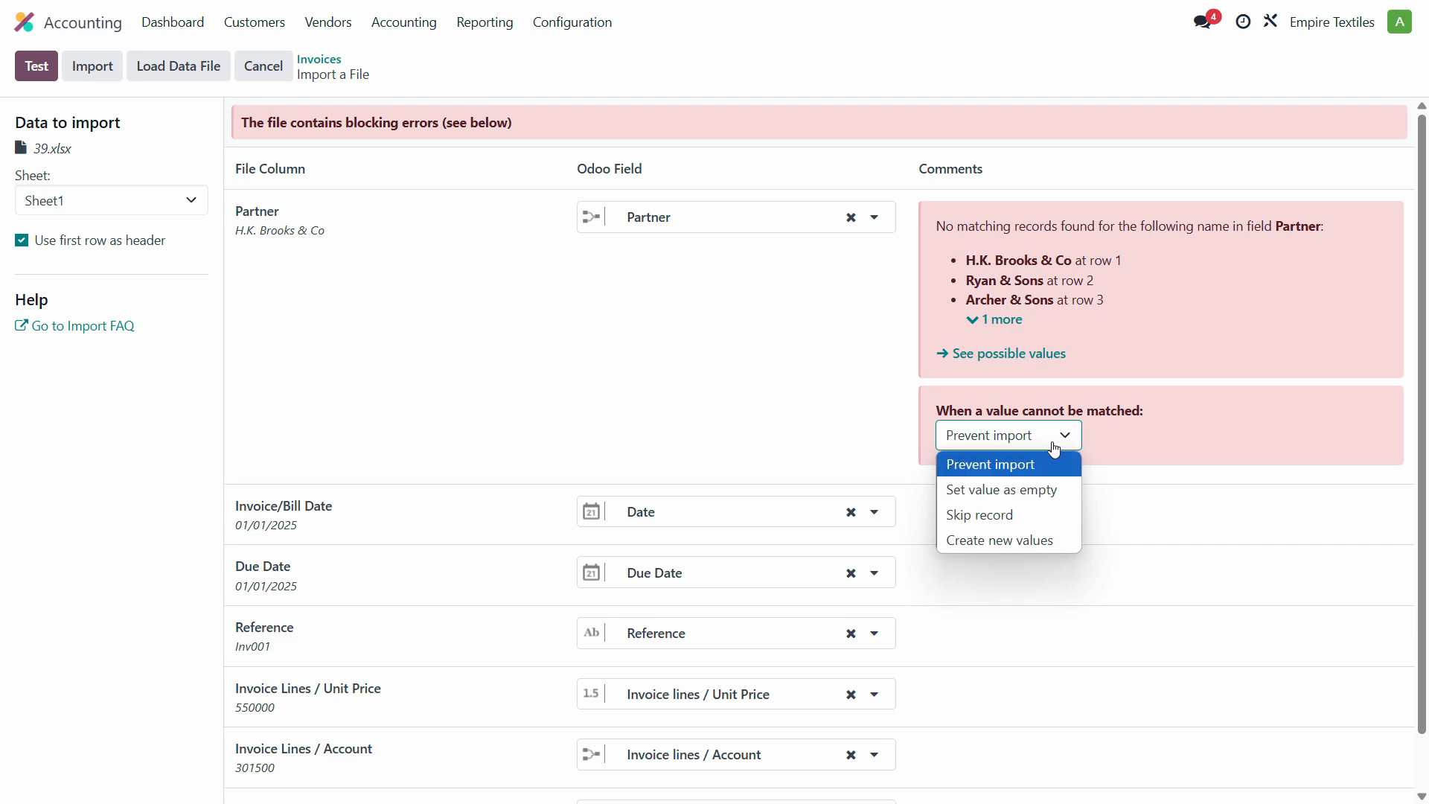
pyautogui.click(1004, 543)
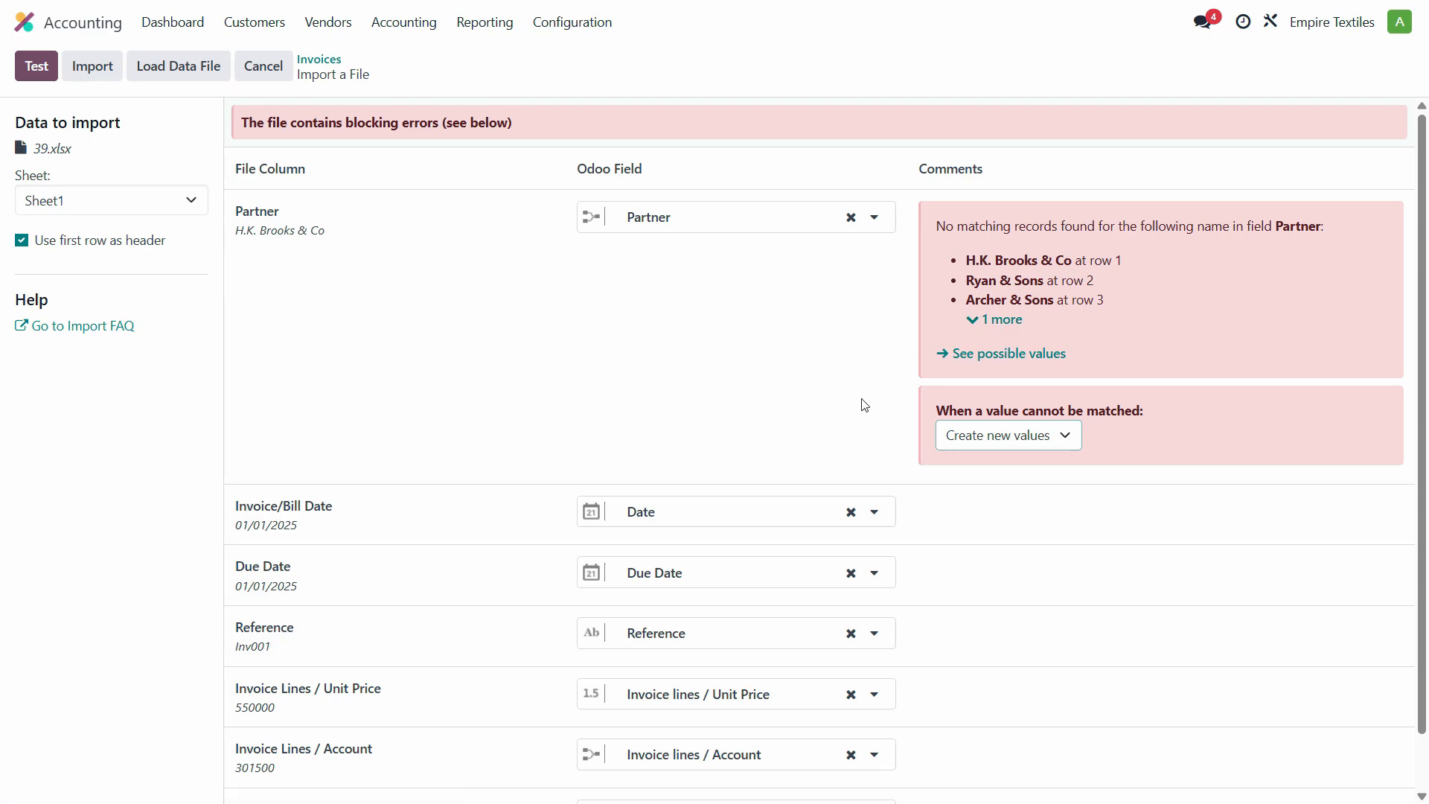
pyautogui.click(35, 66)
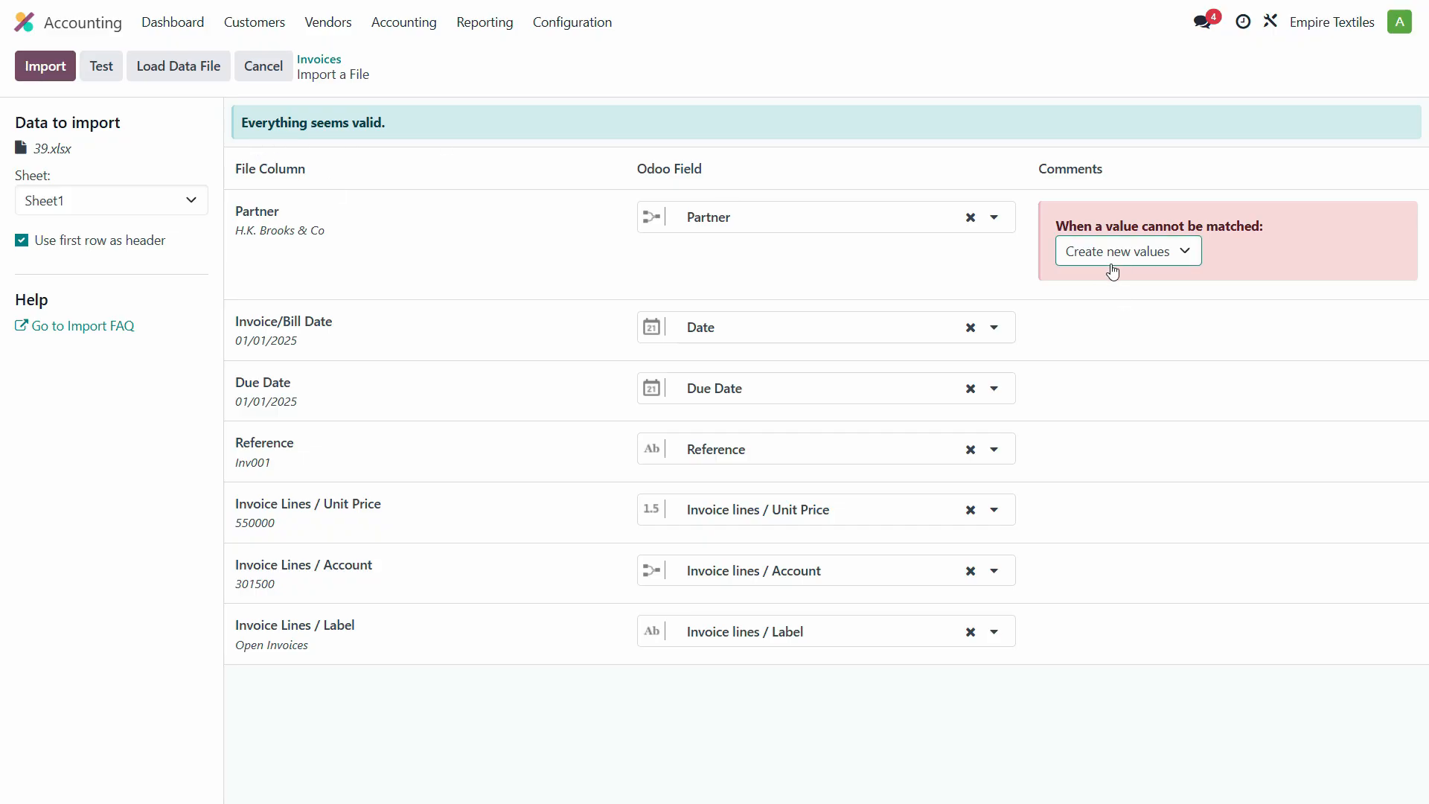
pyautogui.click(44, 67)
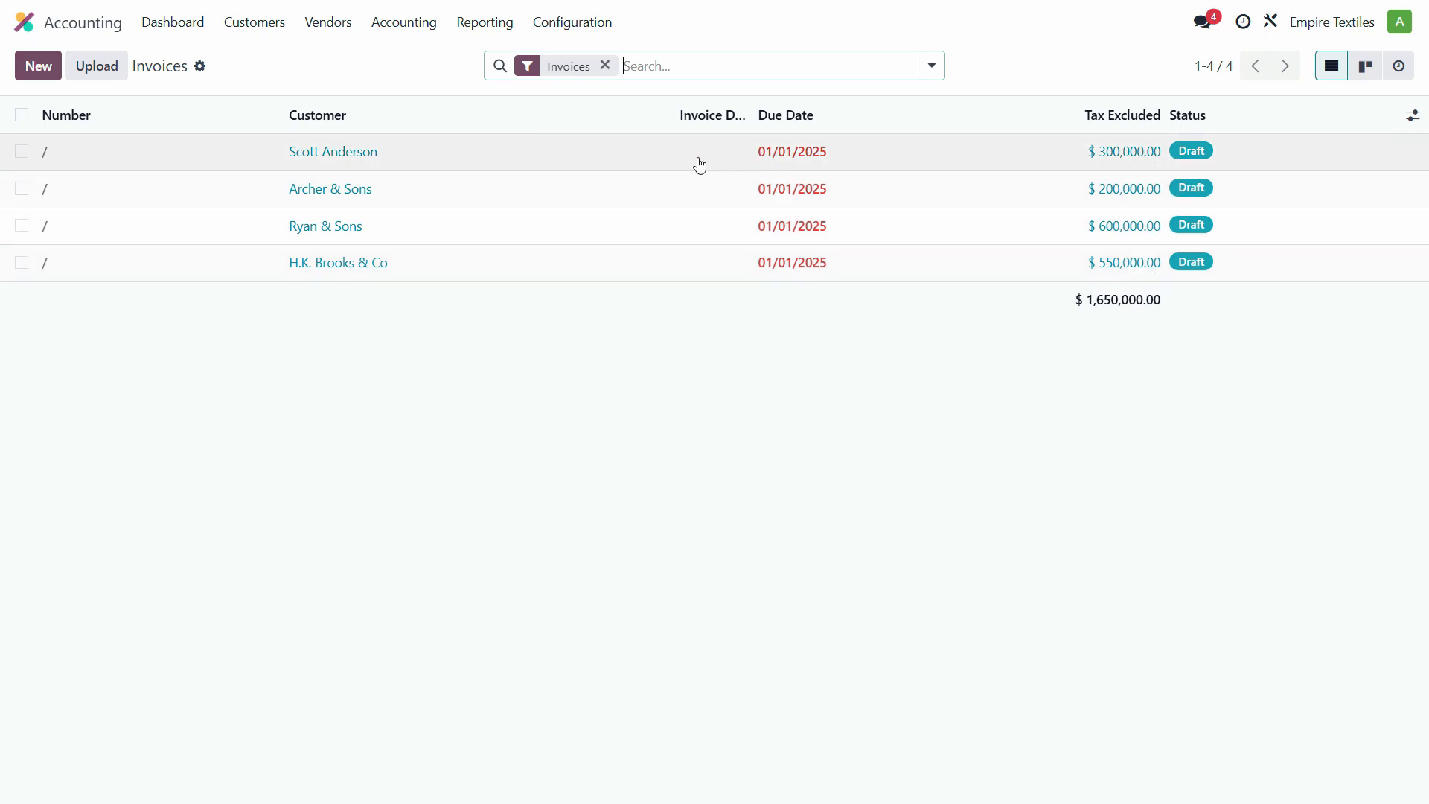
# Inspect the first imported draft invoice and post all four draft invoices with Confirm Entries
pyautogui.click(426, 159)
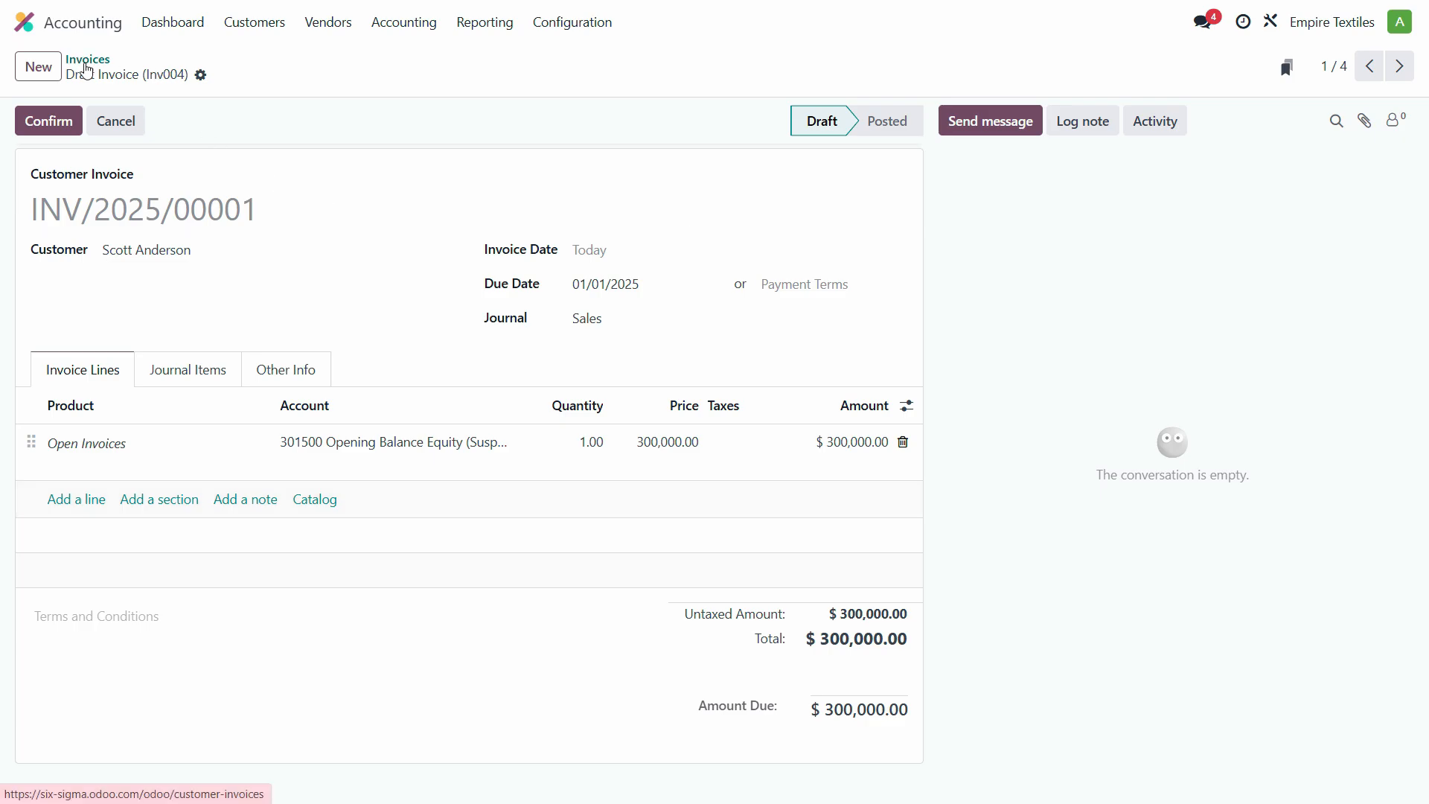
pyautogui.click(88, 59)
pyautogui.click(22, 115)
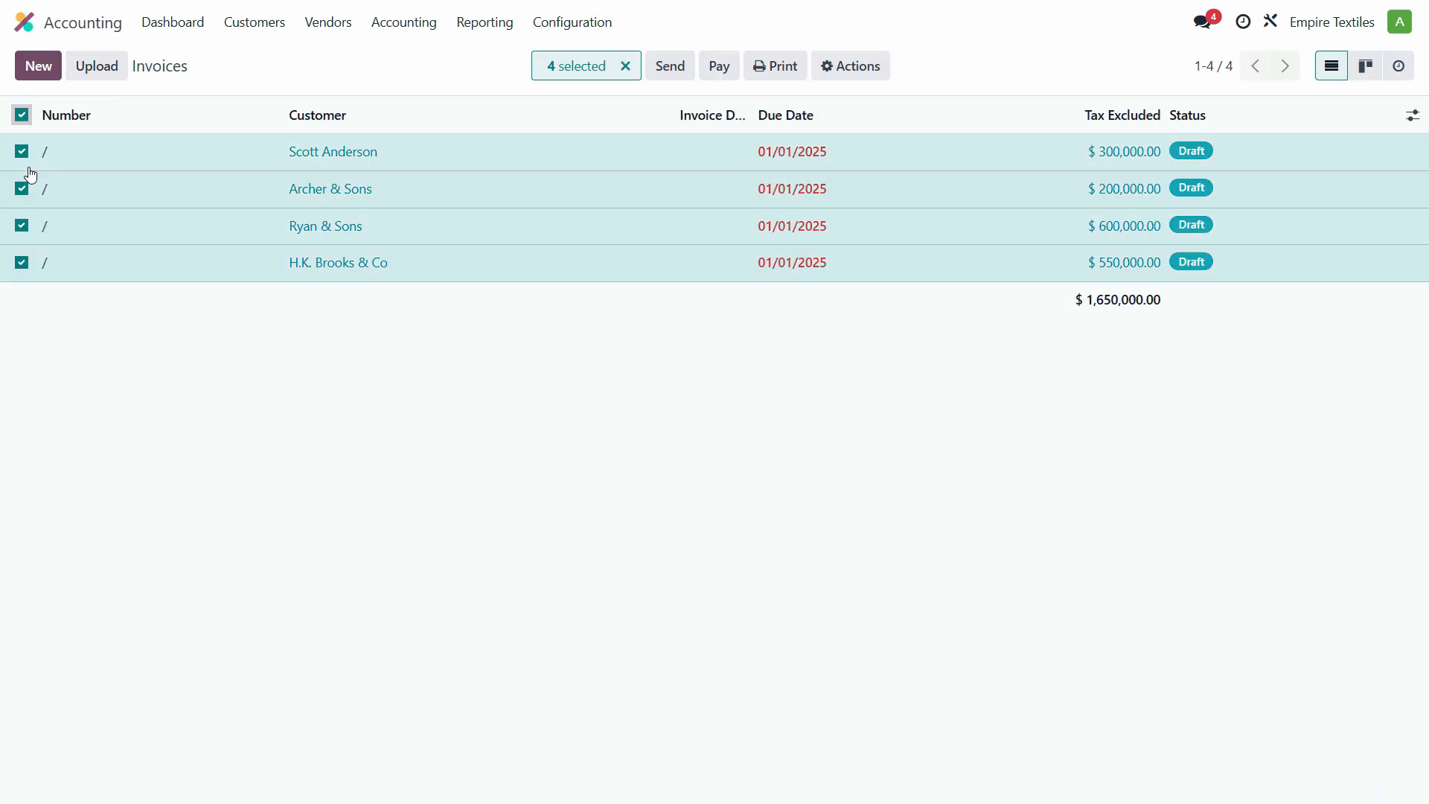
pyautogui.click(863, 78)
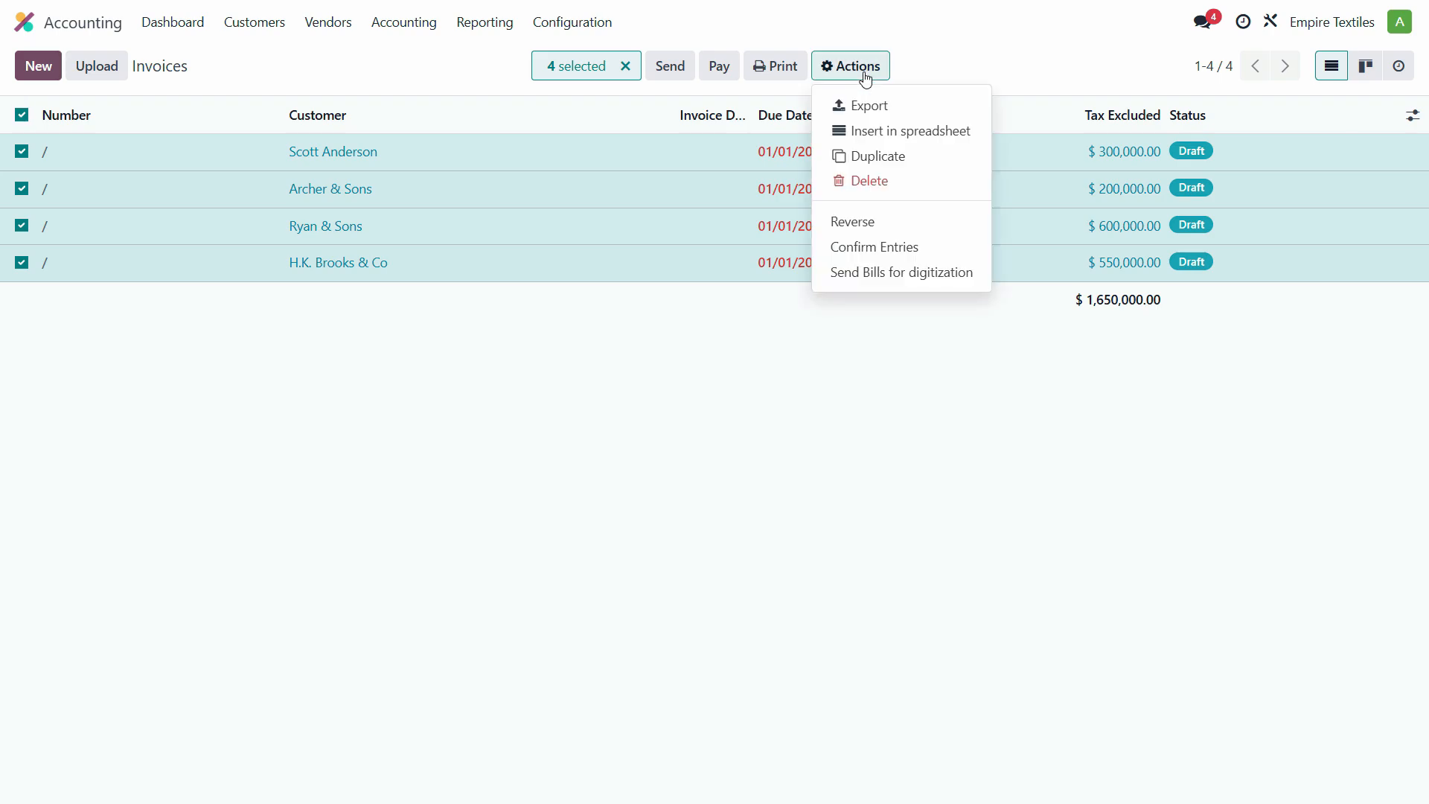
pyautogui.click(884, 257)
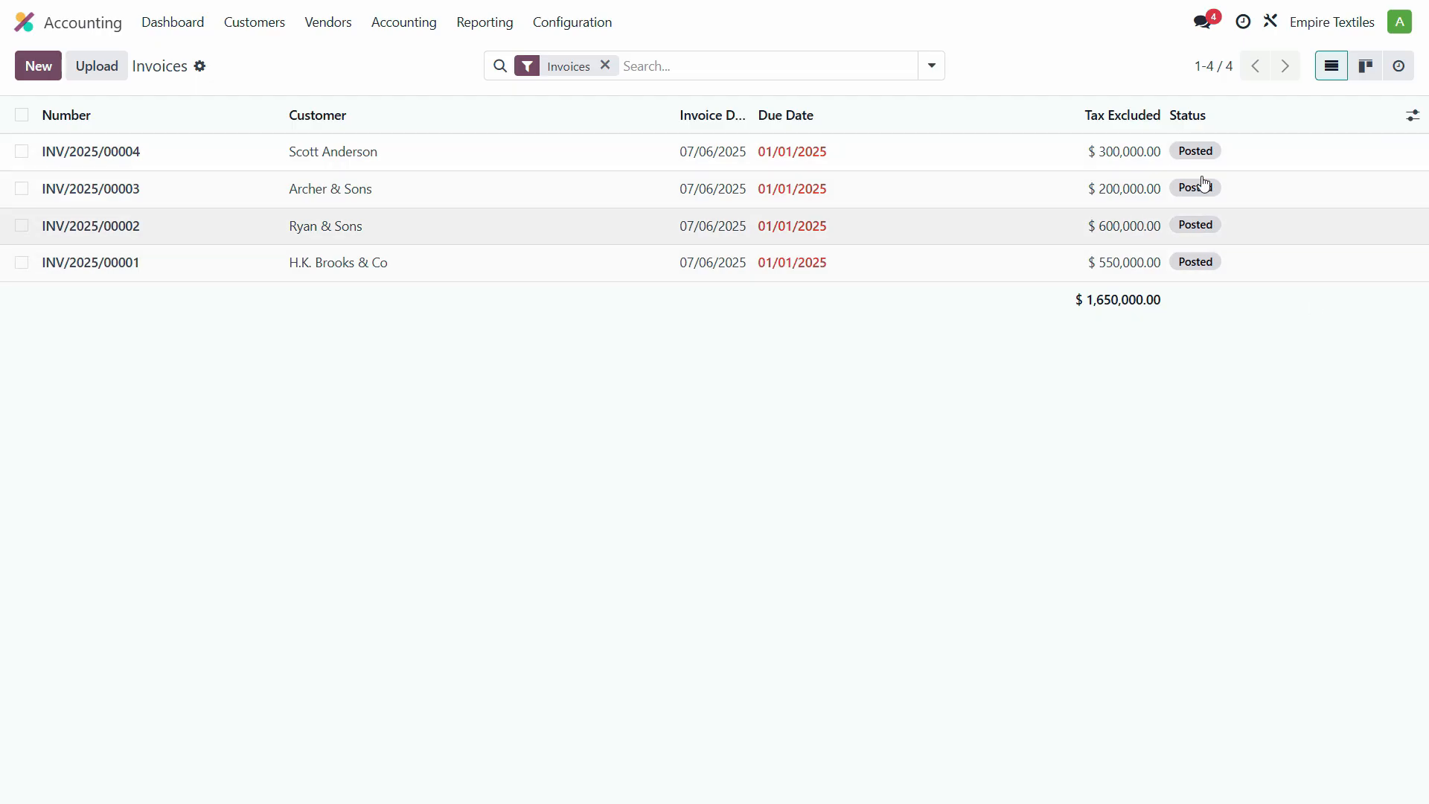
# Open the Trial Balance report and compare Account Receivable with the Debtors (Receivables) balance in the Empire textiles workbook
pyautogui.click(474, 30)
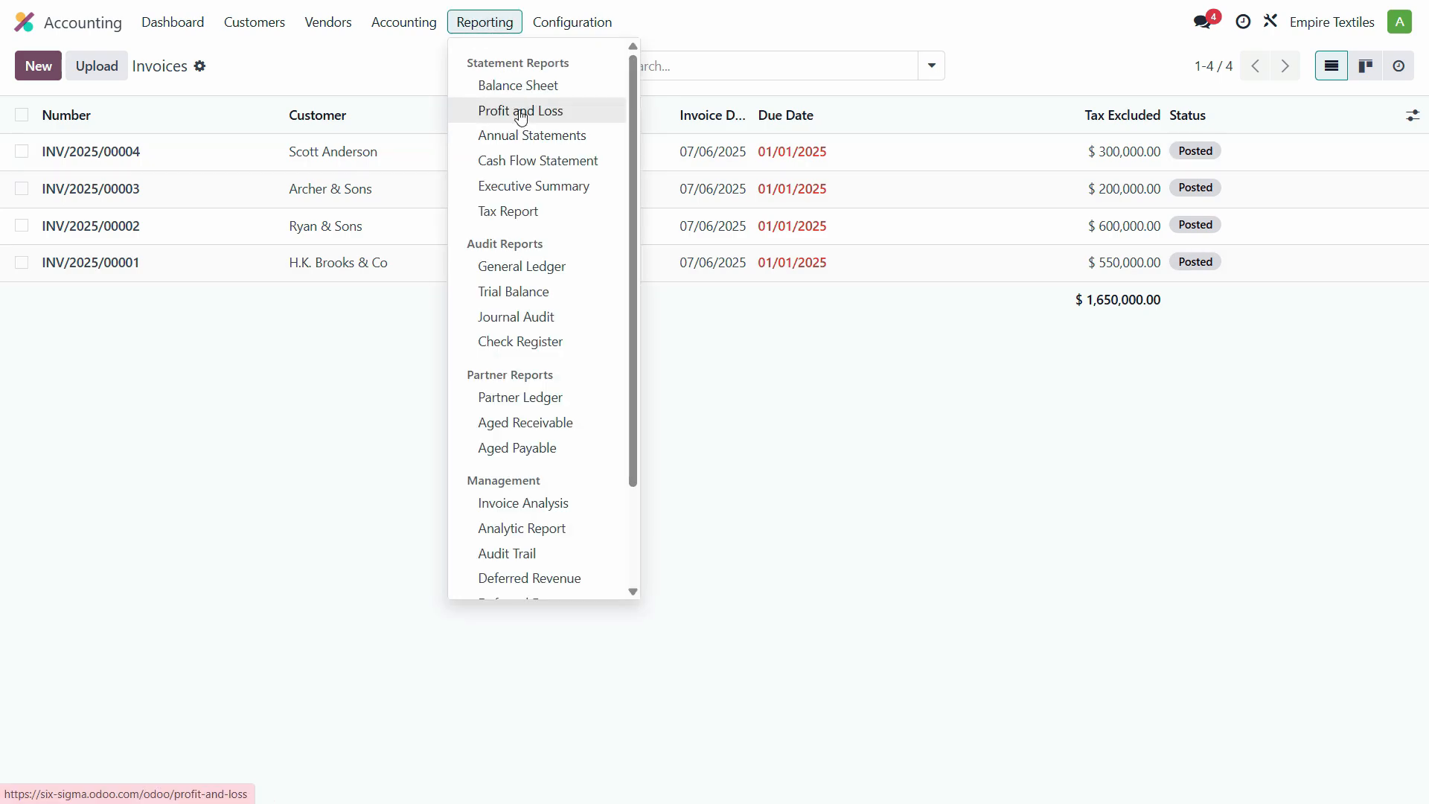
pyautogui.click(528, 302)
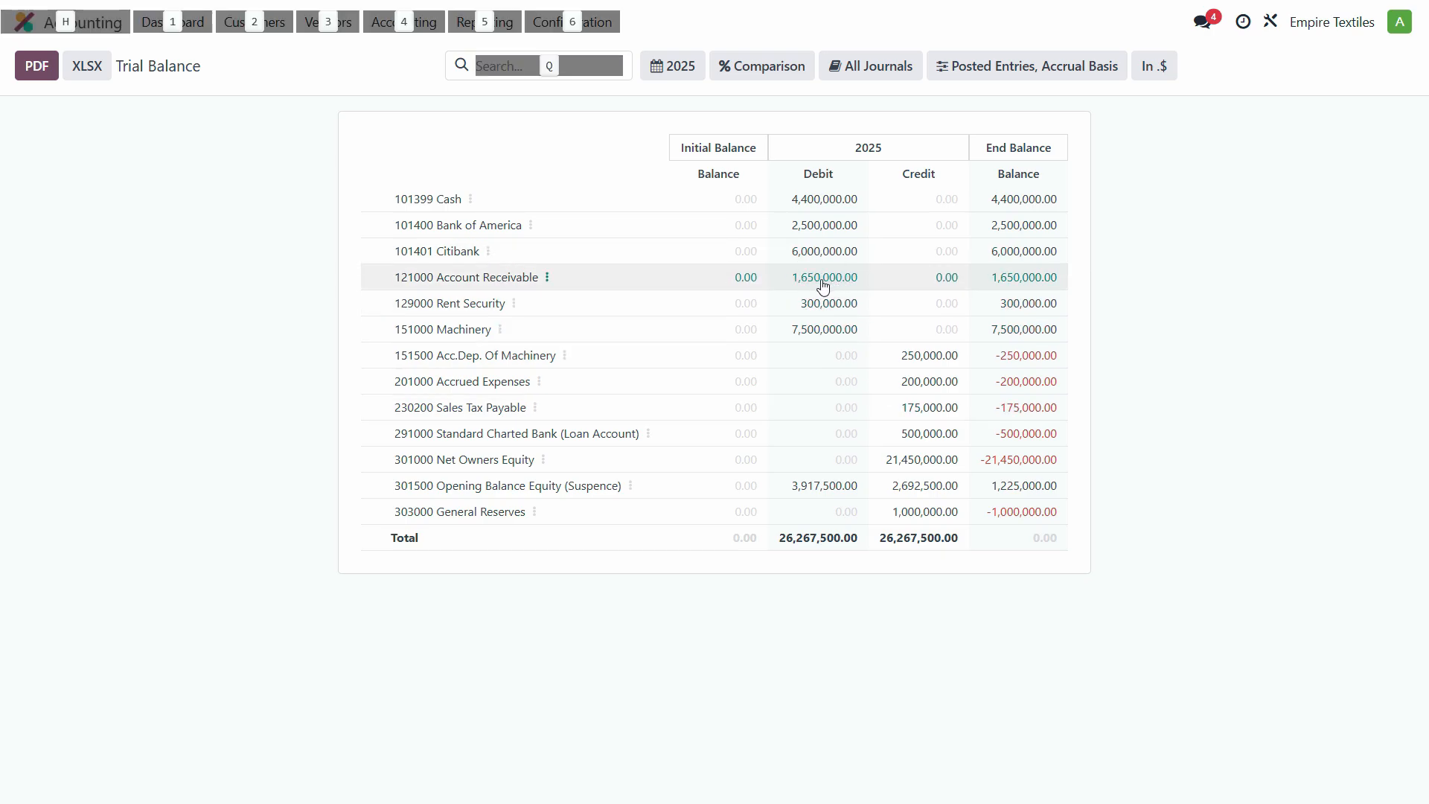
pyautogui.hotkey('alt', 'Tab')
pyautogui.click(618, 395)
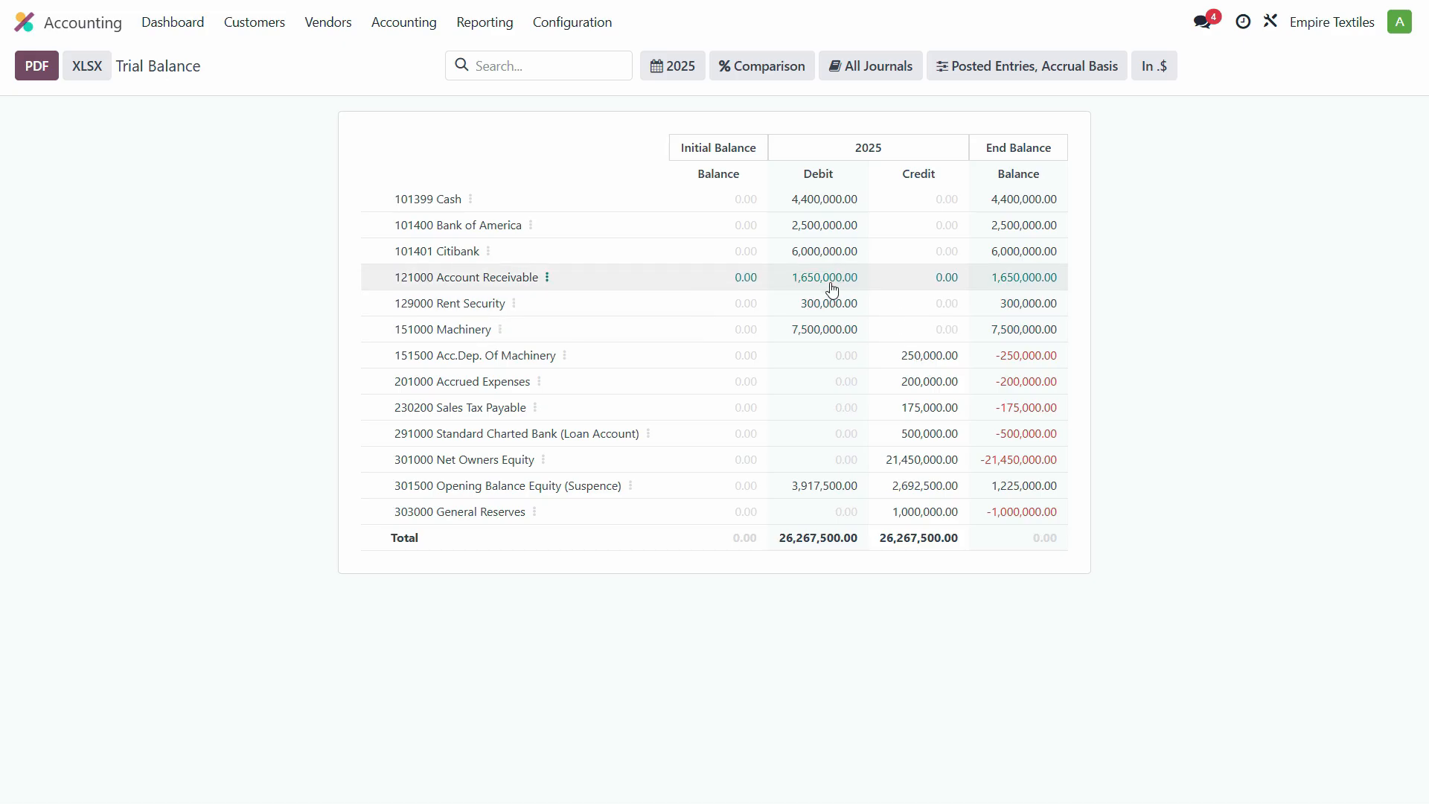
# Examine the journal items behind the Account Receivable debit, and check the Trial Balance against the Empire textiles workbook
pyautogui.click(832, 291)
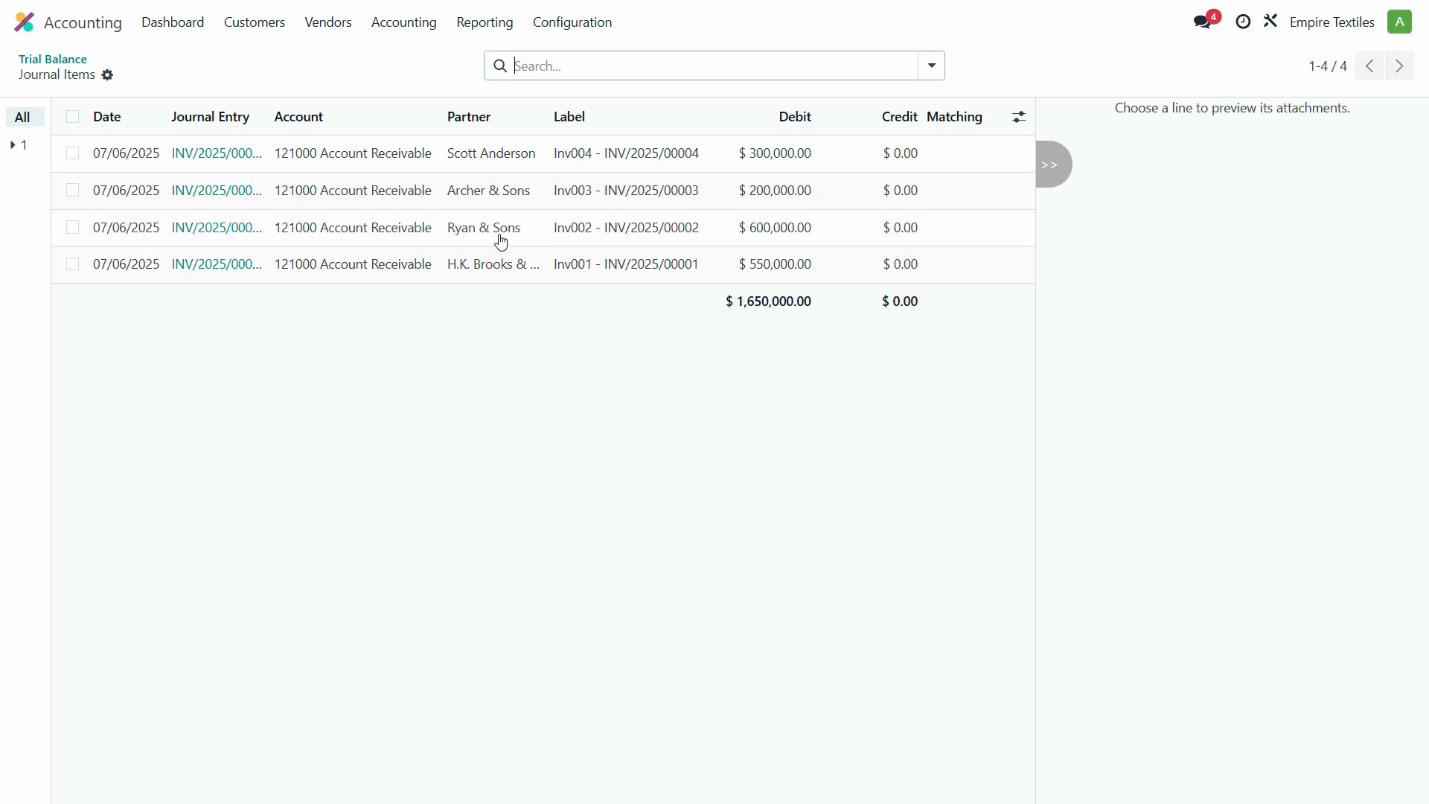
pyautogui.click(476, 31)
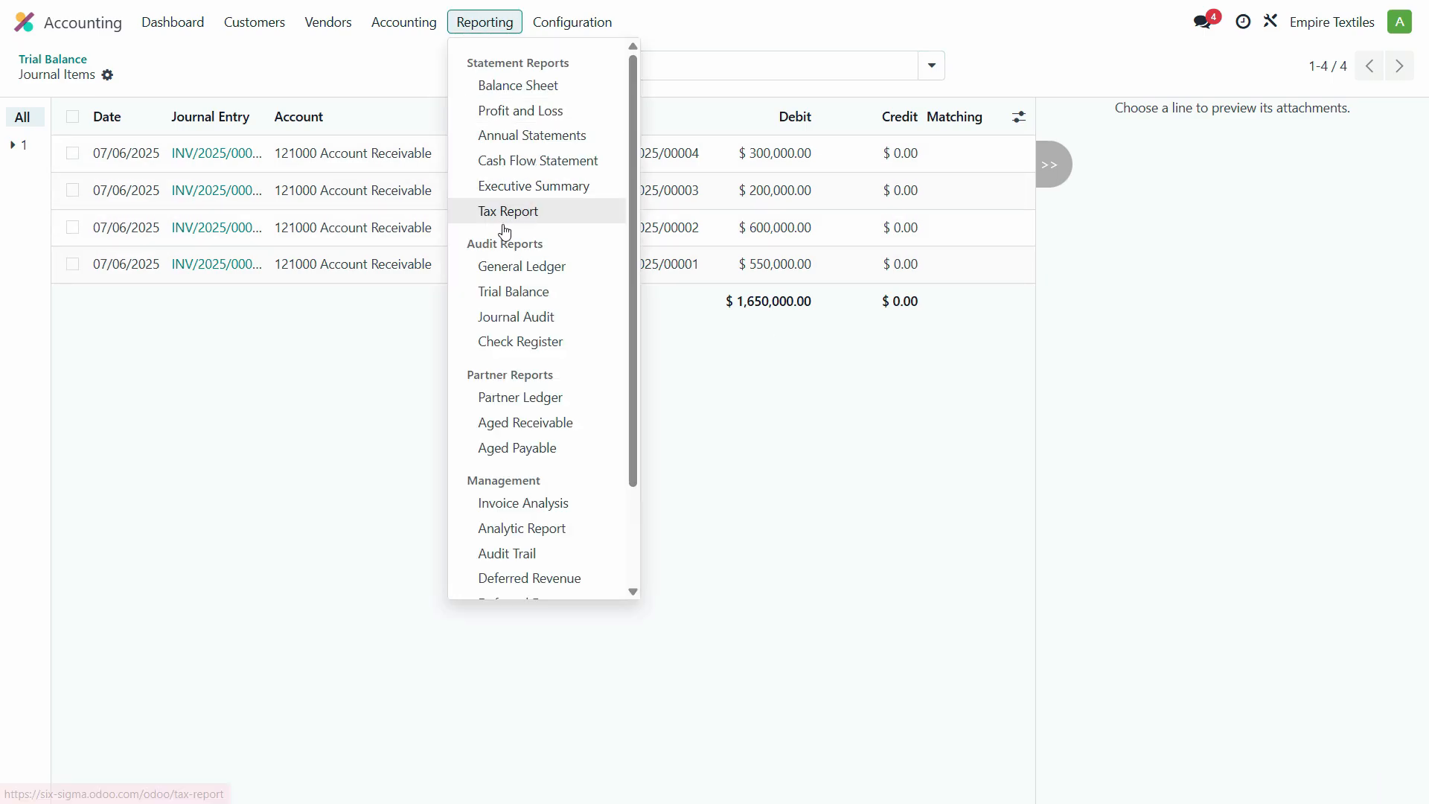
pyautogui.click(533, 299)
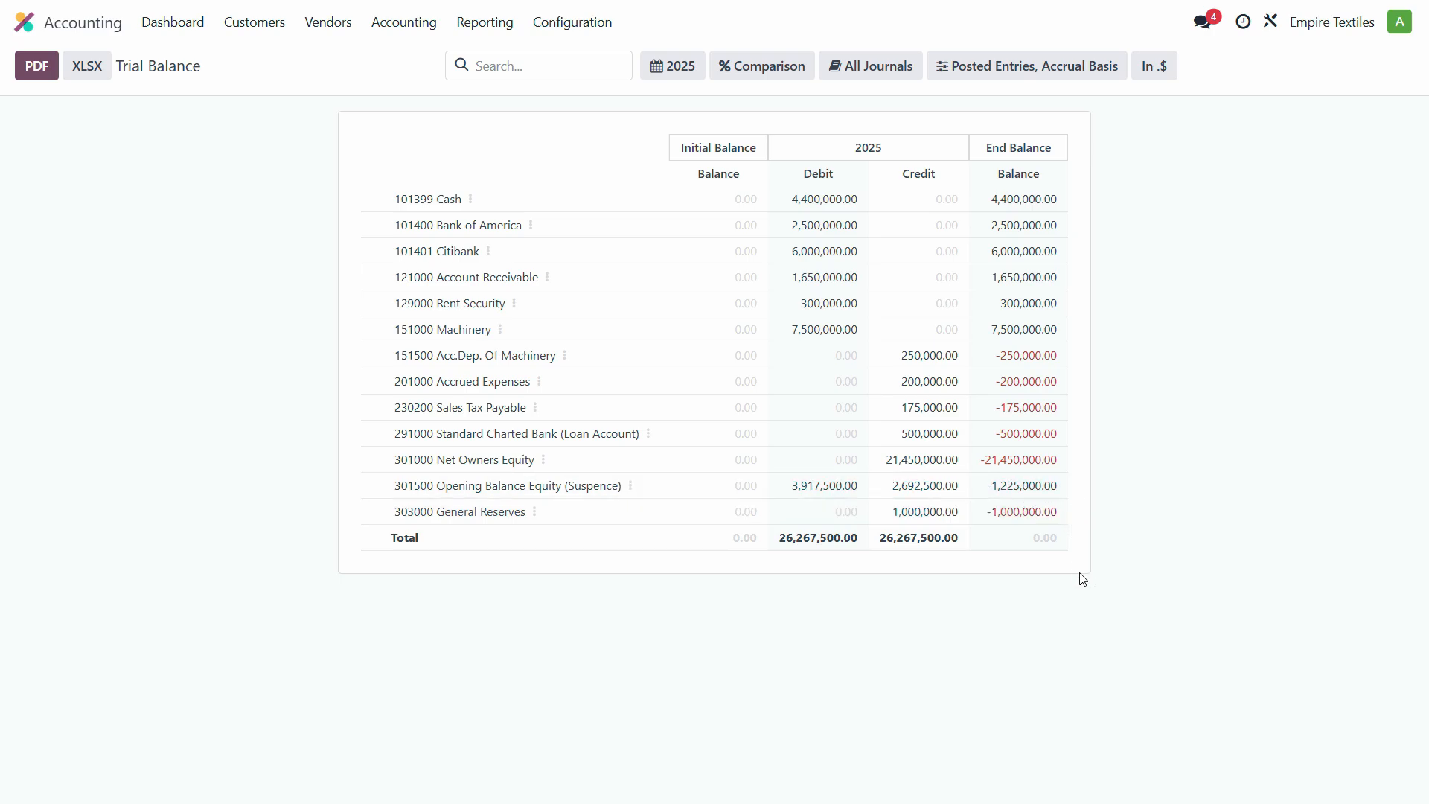
pyautogui.hotkey('alt', 'Tab')
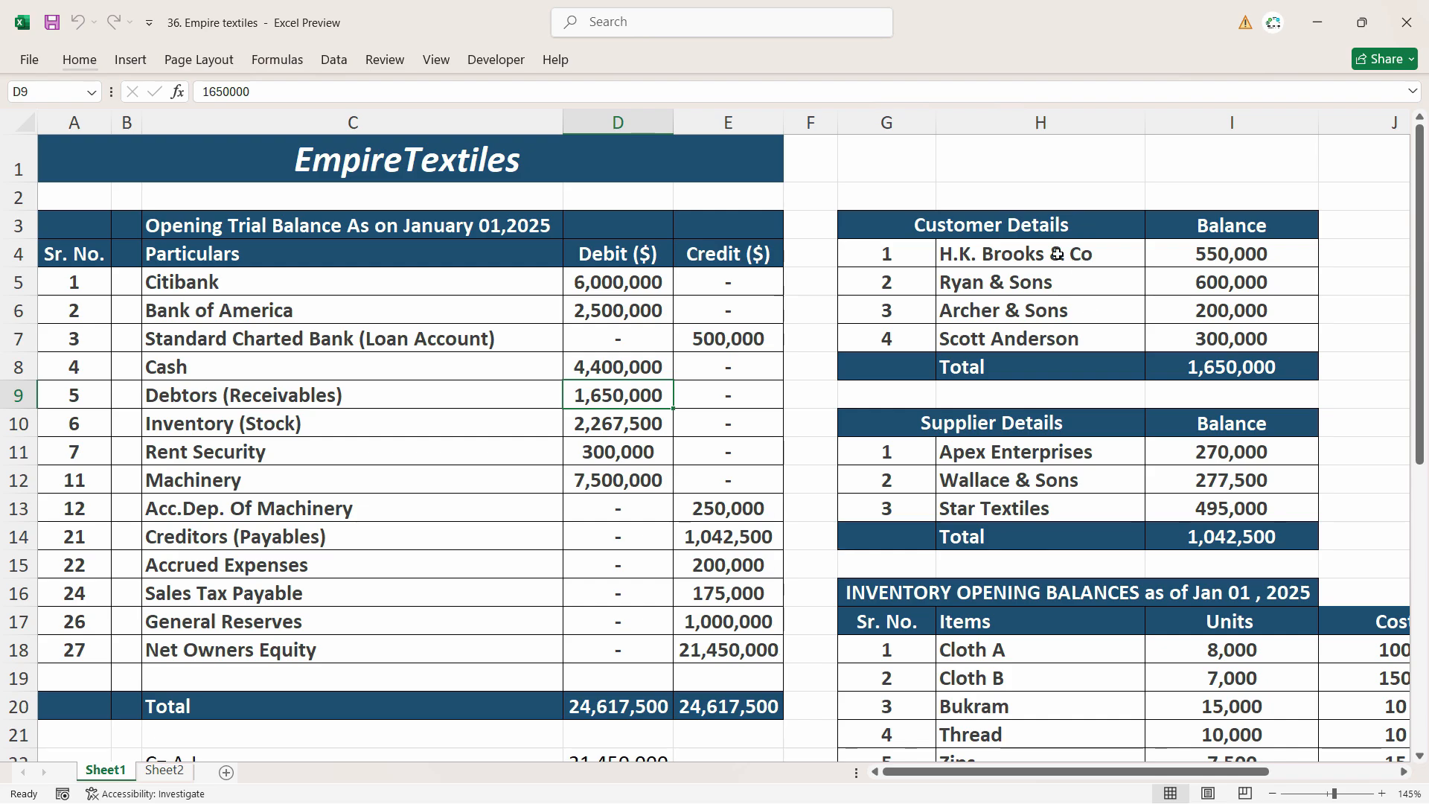